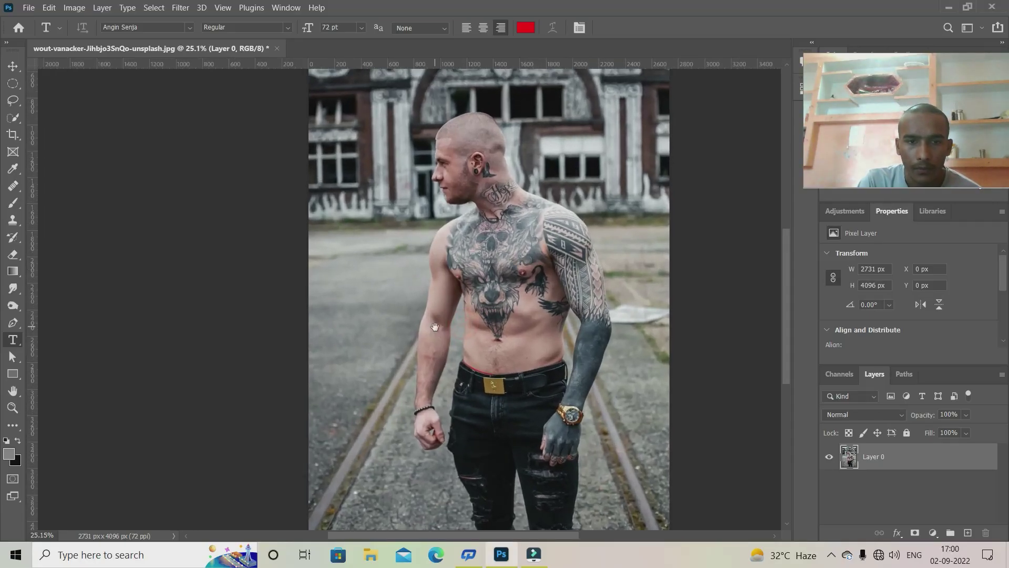
Tint the photo blue with a Moonlight.3DL Color Lookup and add an empty Layer 1 above it.
drag(558, 333, 524, 333)
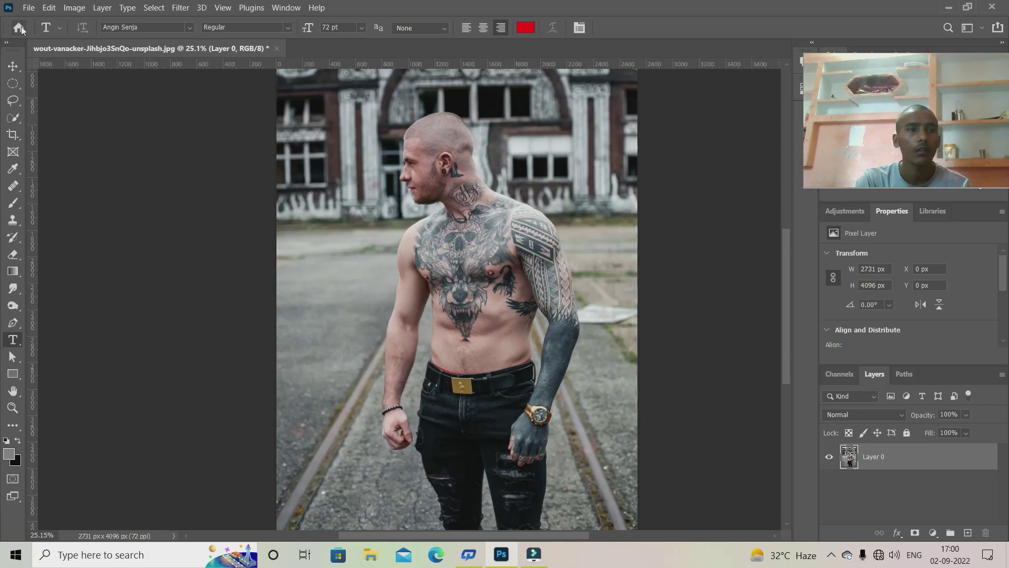
click(932, 532)
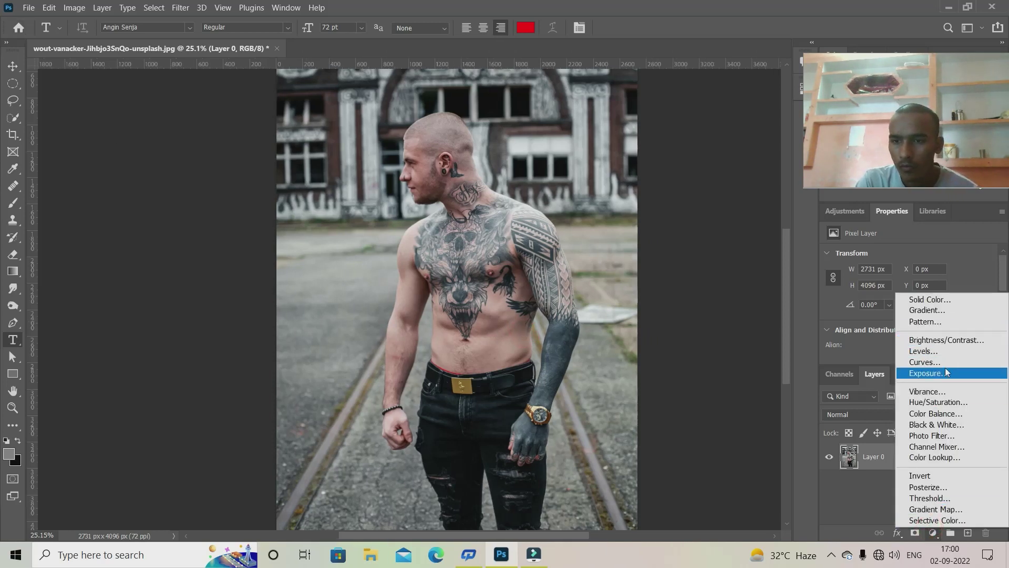
click(934, 457)
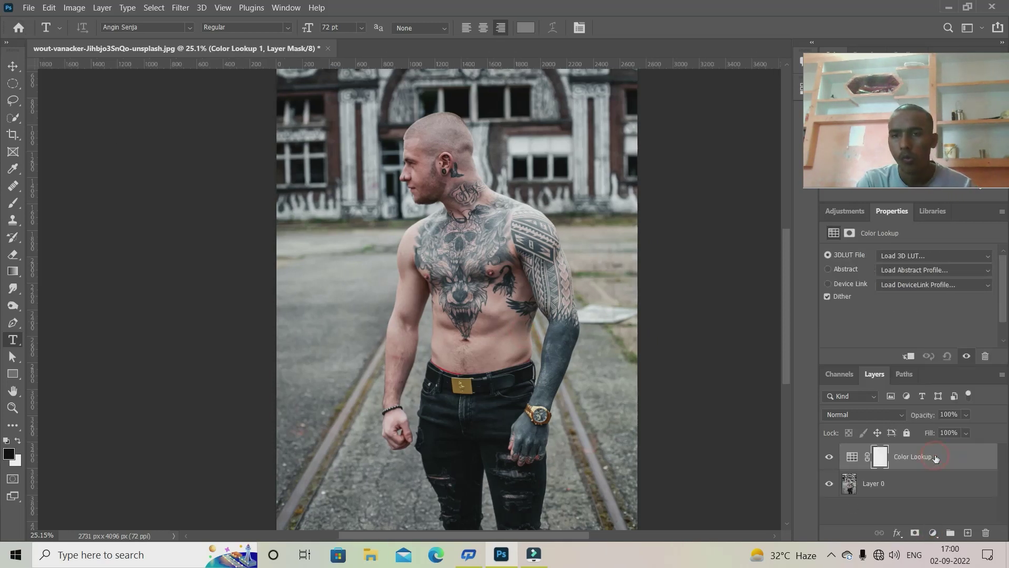
click(933, 256)
click(920, 309)
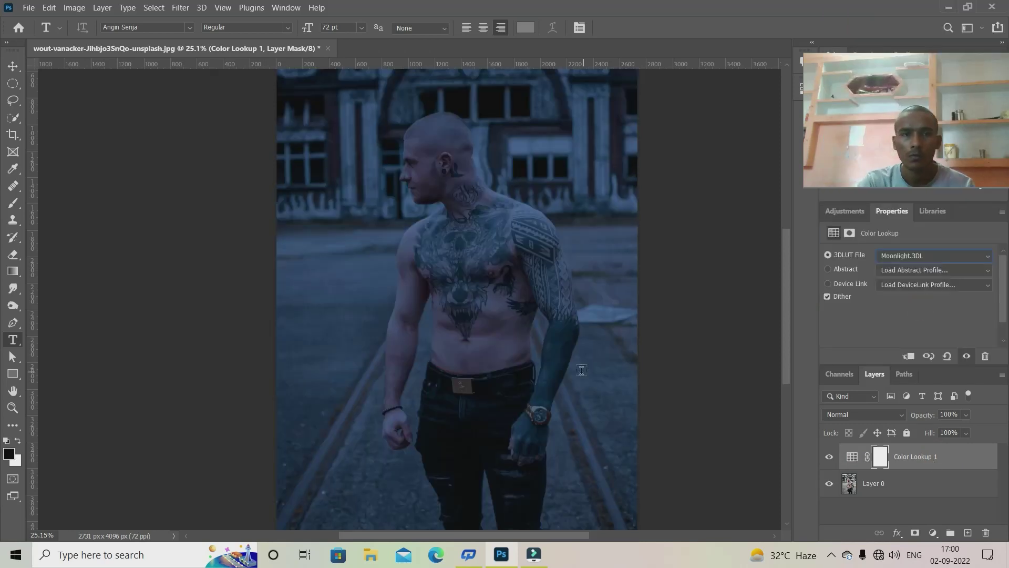
drag(580, 373, 626, 399)
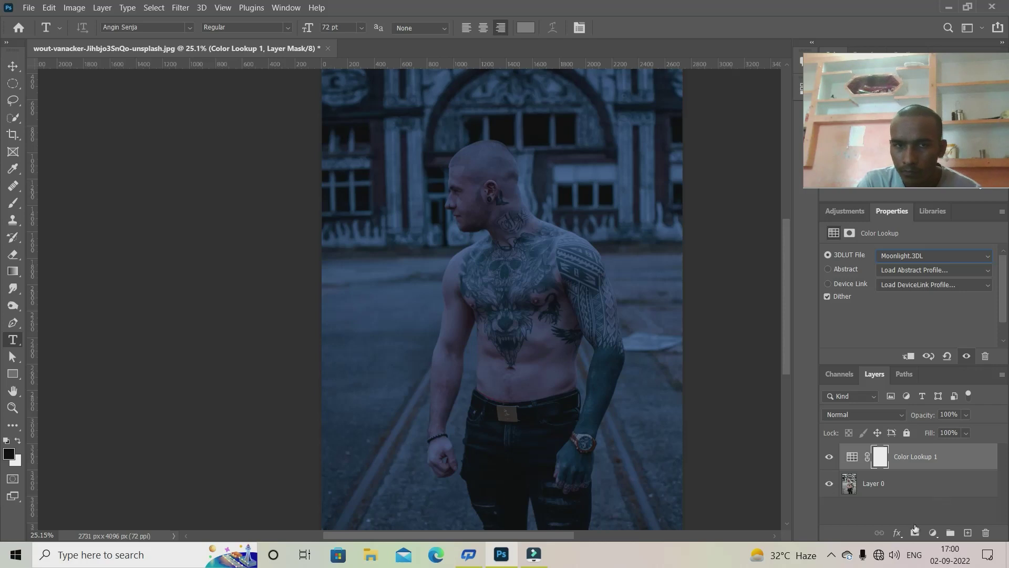
click(968, 532)
Choose the Brush tool and set the foreground colour to a bright golden yellow.
click(14, 204)
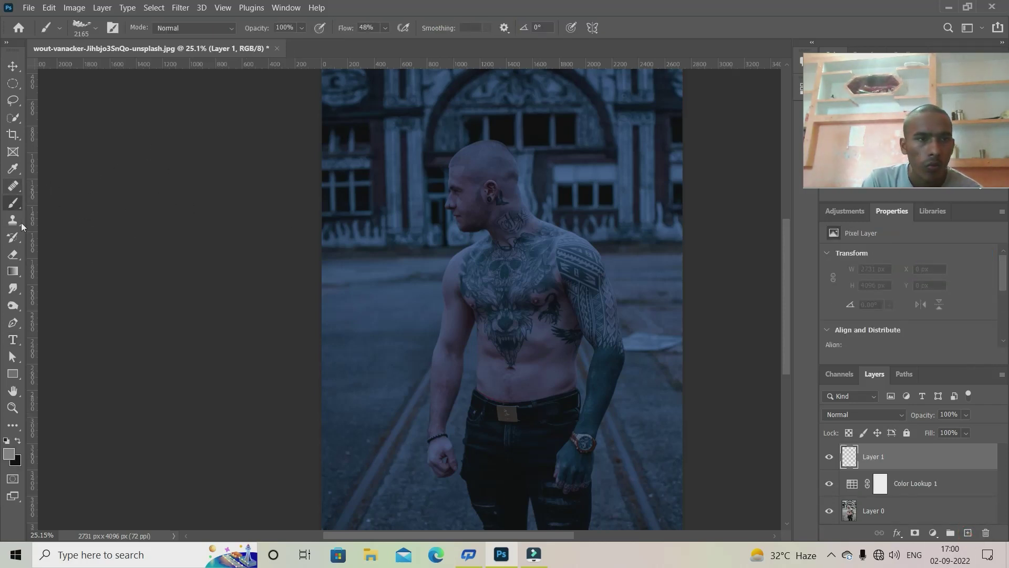
click(95, 27)
right_click(267, 305)
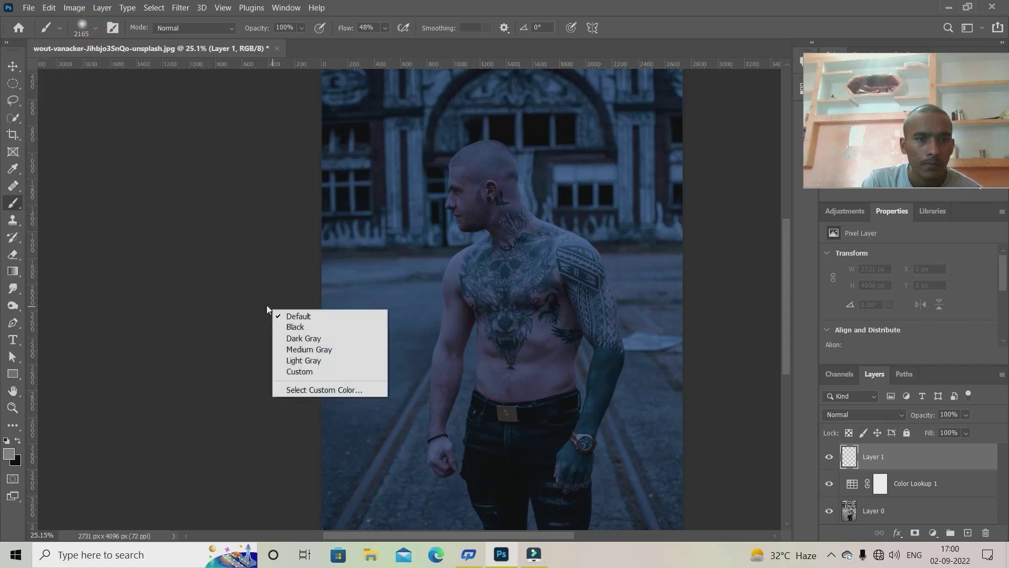
click(7, 459)
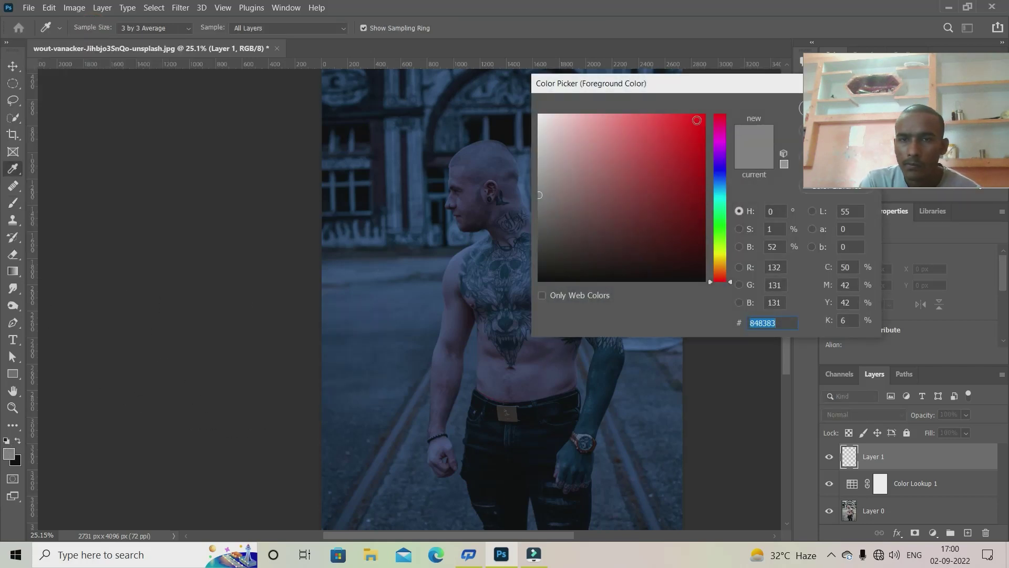
drag(732, 282, 734, 270)
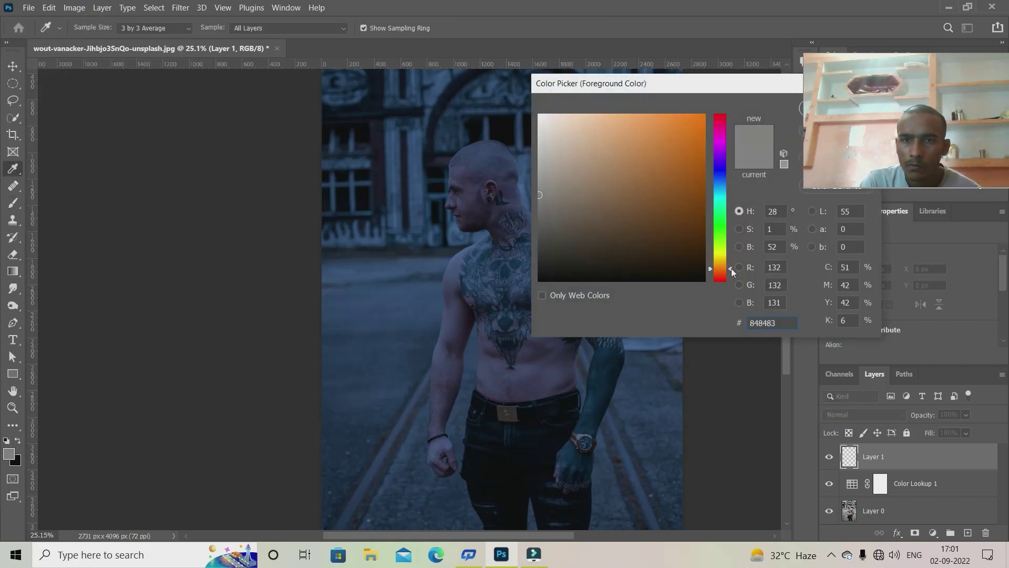
click(115, 163)
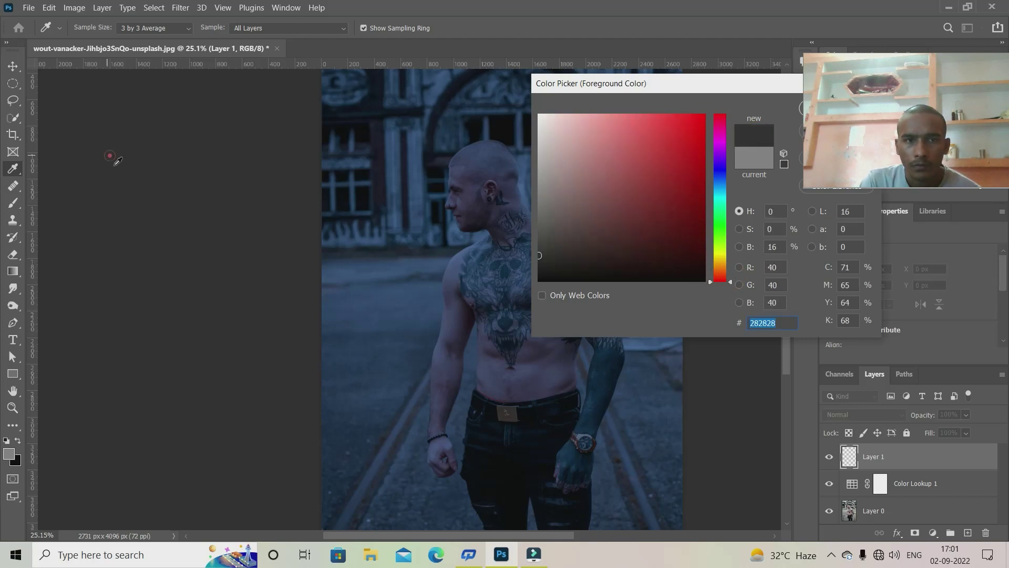
drag(713, 271, 732, 261)
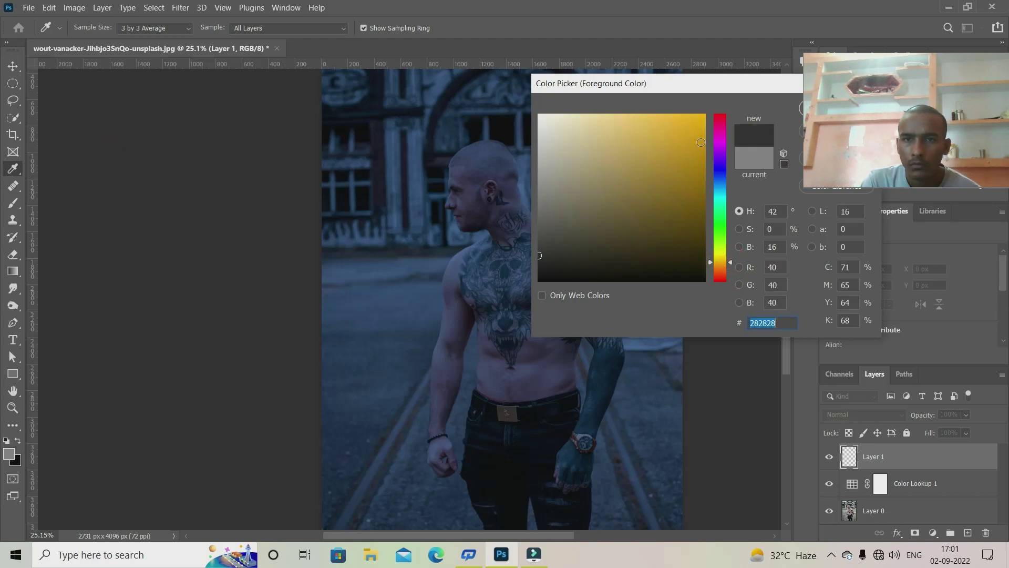
click(704, 117)
drag(631, 83, 493, 79)
click(704, 120)
key(b)
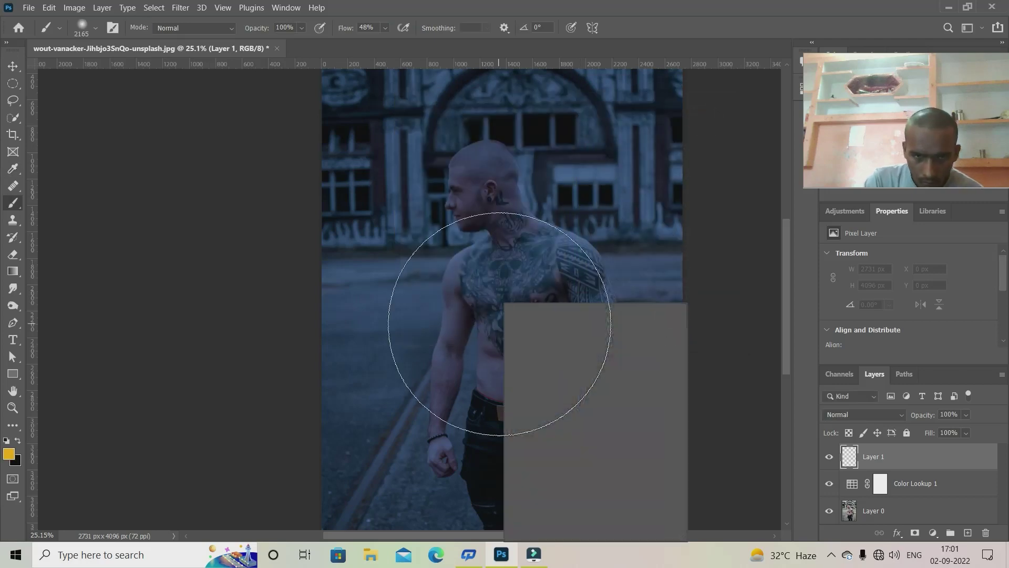
right_click(486, 321)
Shrink the brush to a small size and set its Flow to 100%.
click(597, 331)
key(Return)
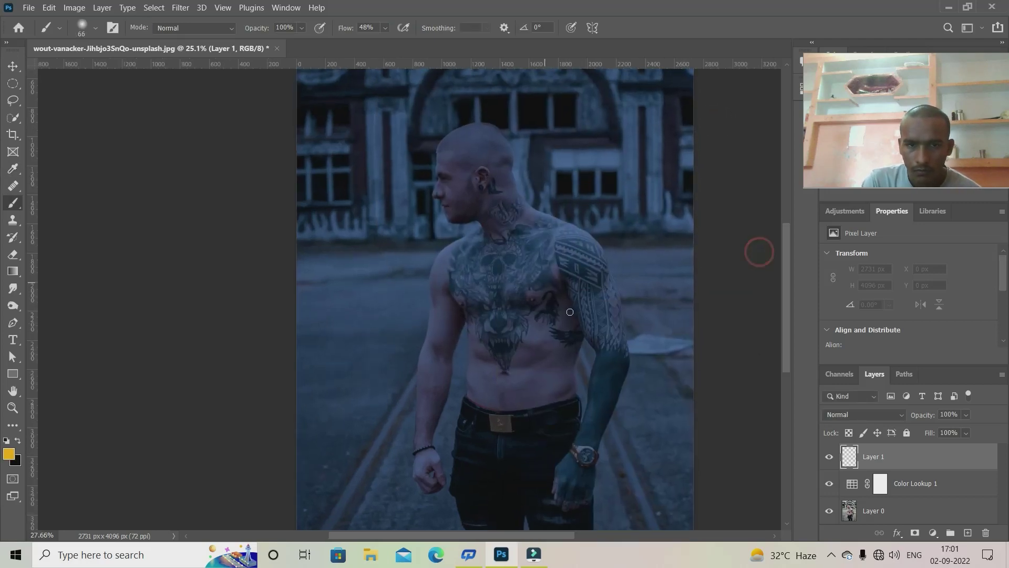
scroll(371, 342, up, 4)
scroll(389, 344, up, 2)
scroll(484, 360, up, 2)
scroll(489, 342, up, 2)
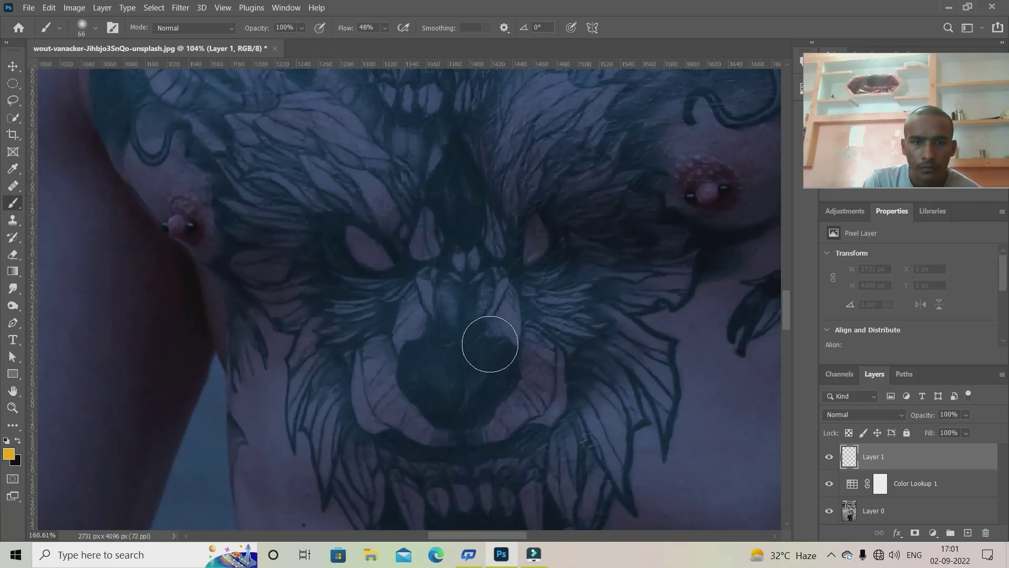
right_click(486, 248)
drag(576, 280, 572, 282)
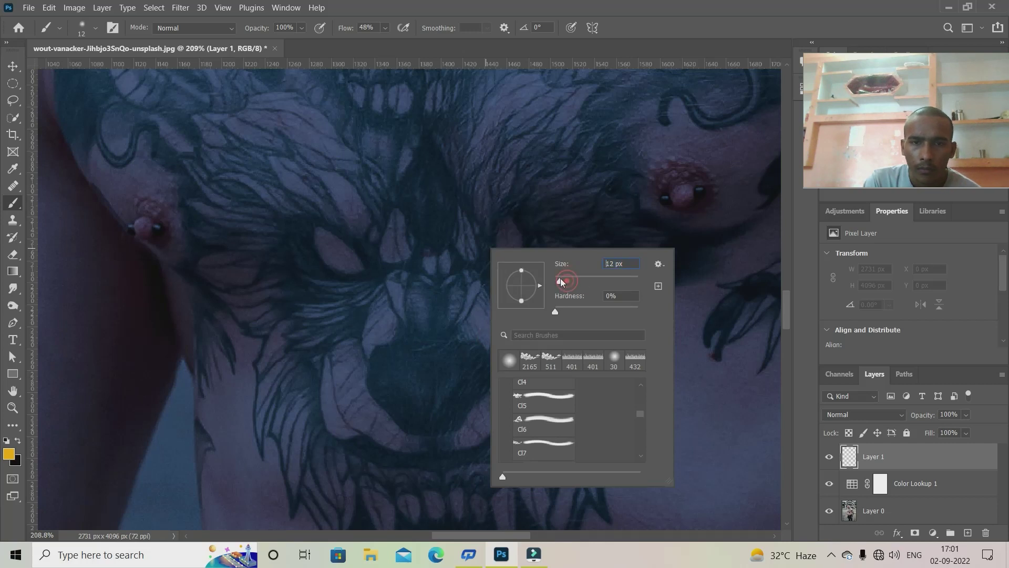
key(Return)
click(509, 221)
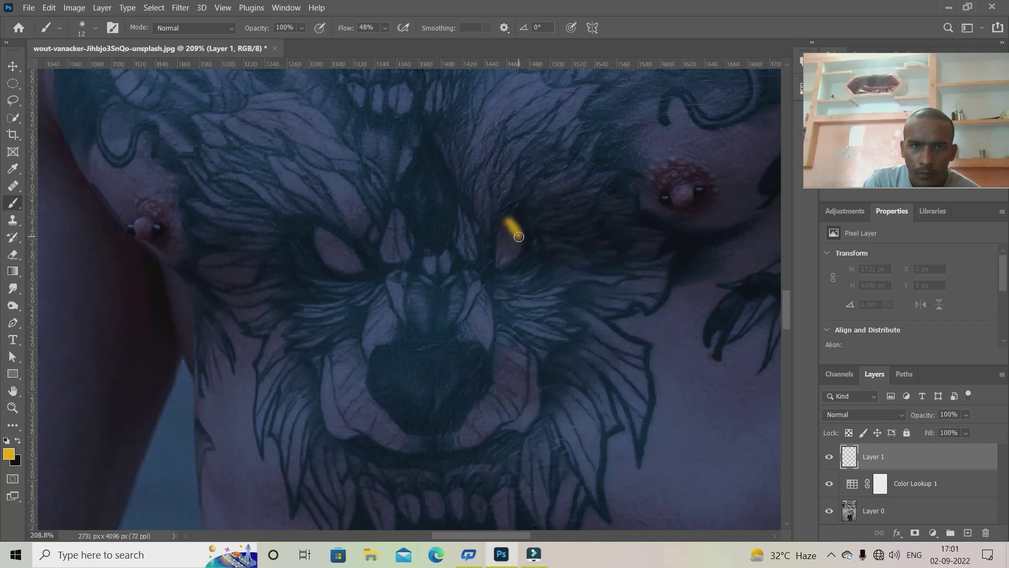
drag(519, 237, 520, 238)
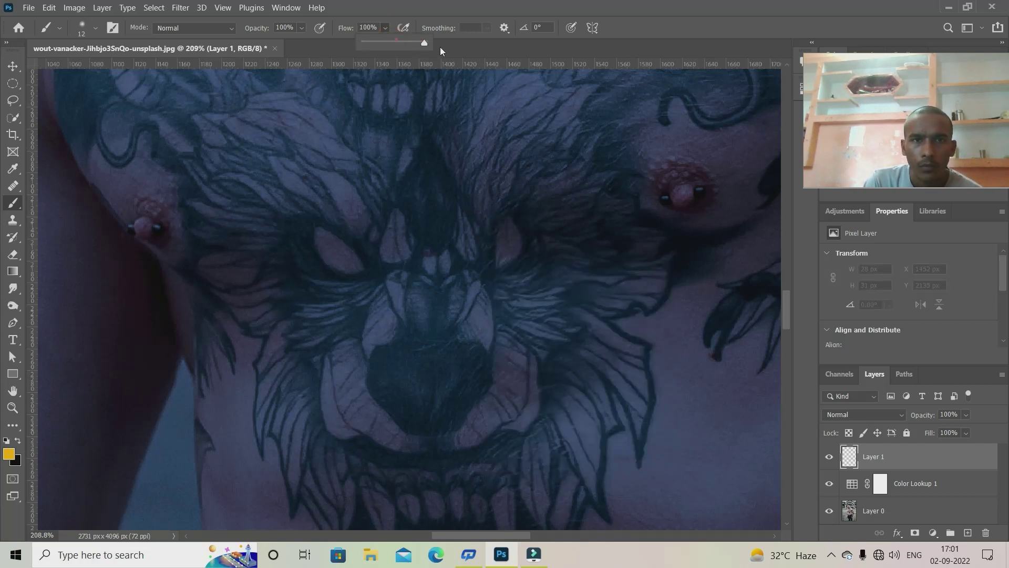
Paint both wolf tattoo eyes solid yellow on Layer 1.
drag(508, 218, 519, 245)
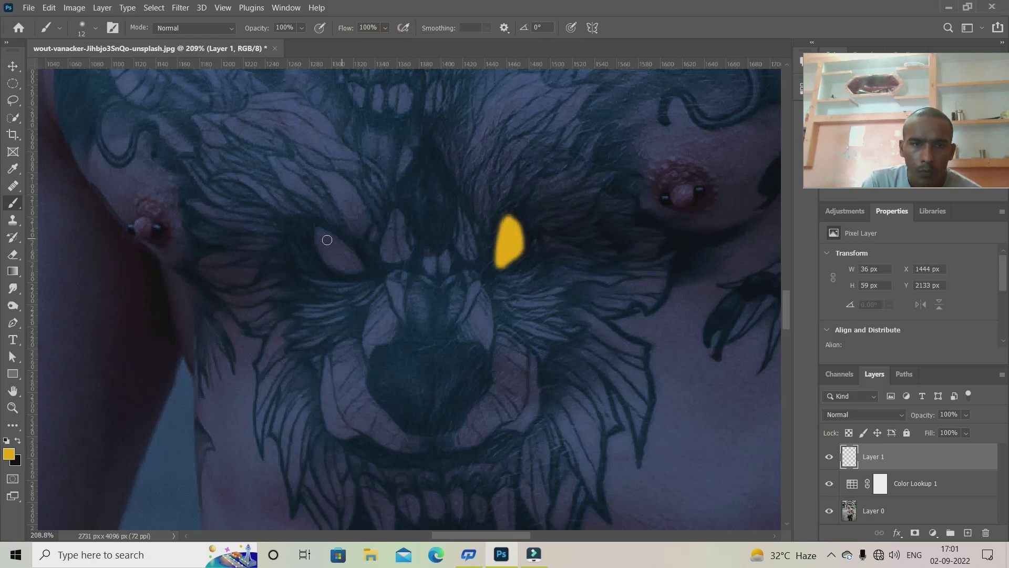
drag(320, 231, 337, 237)
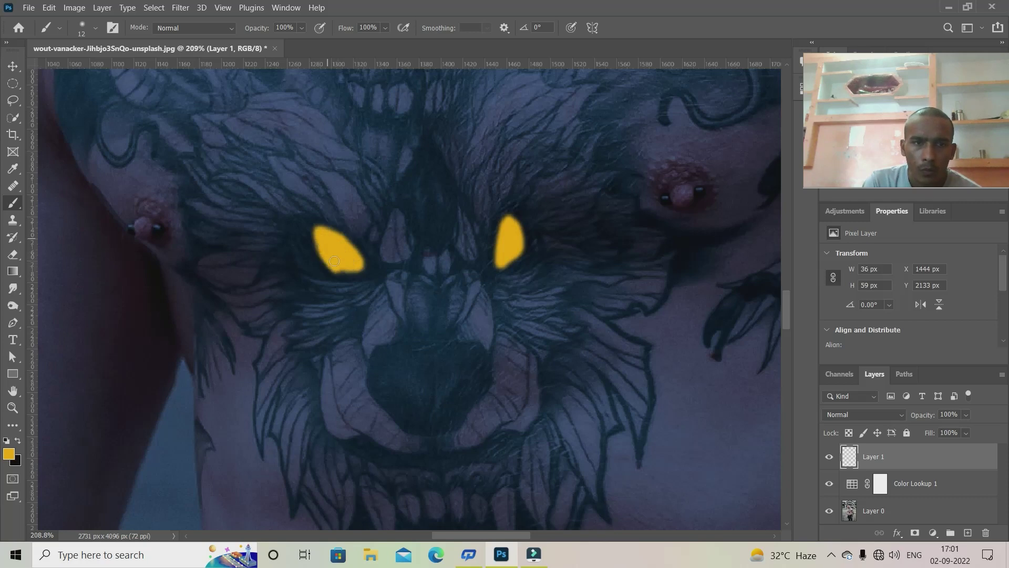
scroll(359, 270, down, 5)
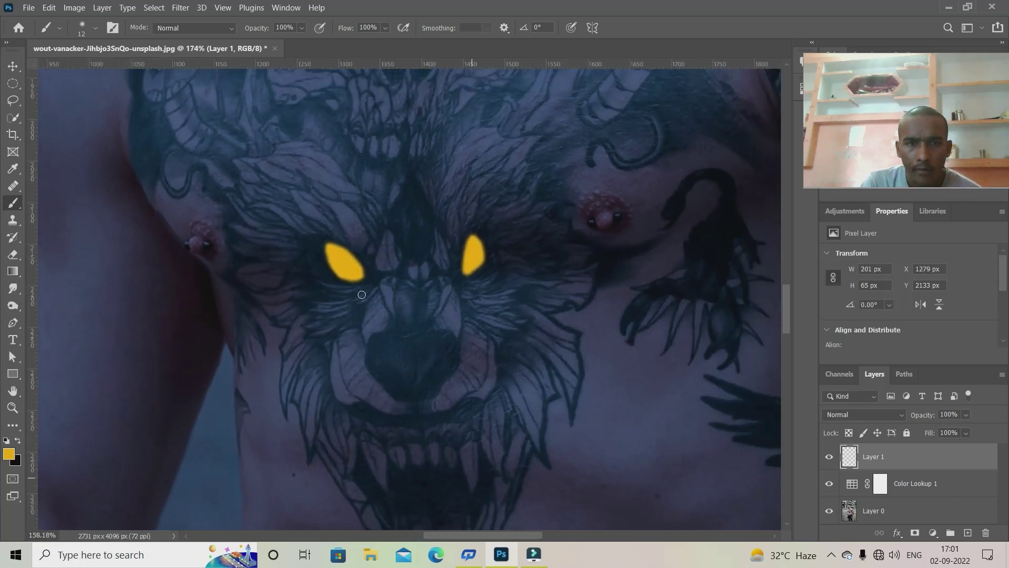
scroll(399, 355, down, 2)
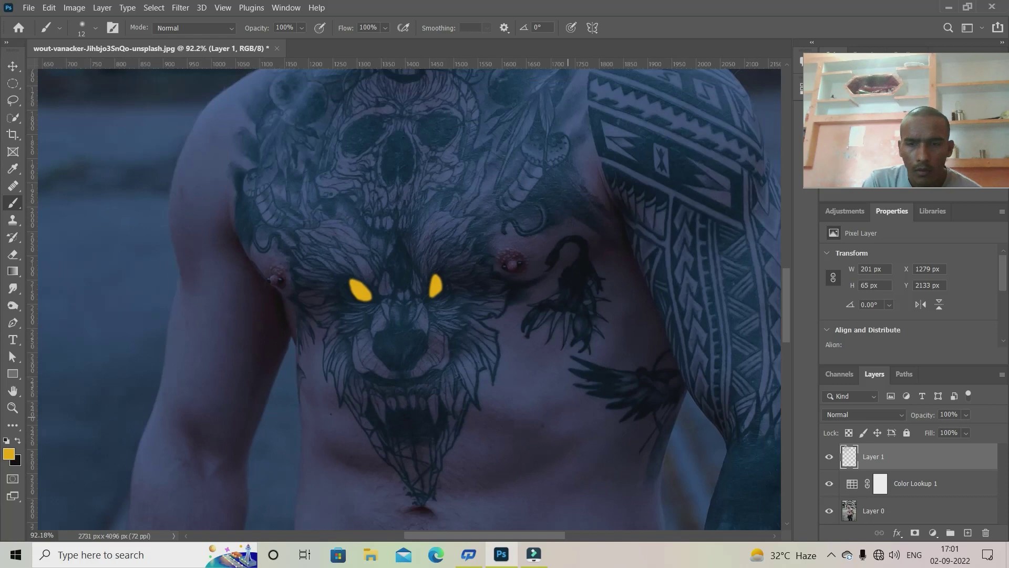
Soften the yellow eyes with a Gaussian Blur filter.
click(180, 7)
click(230, 161)
click(380, 214)
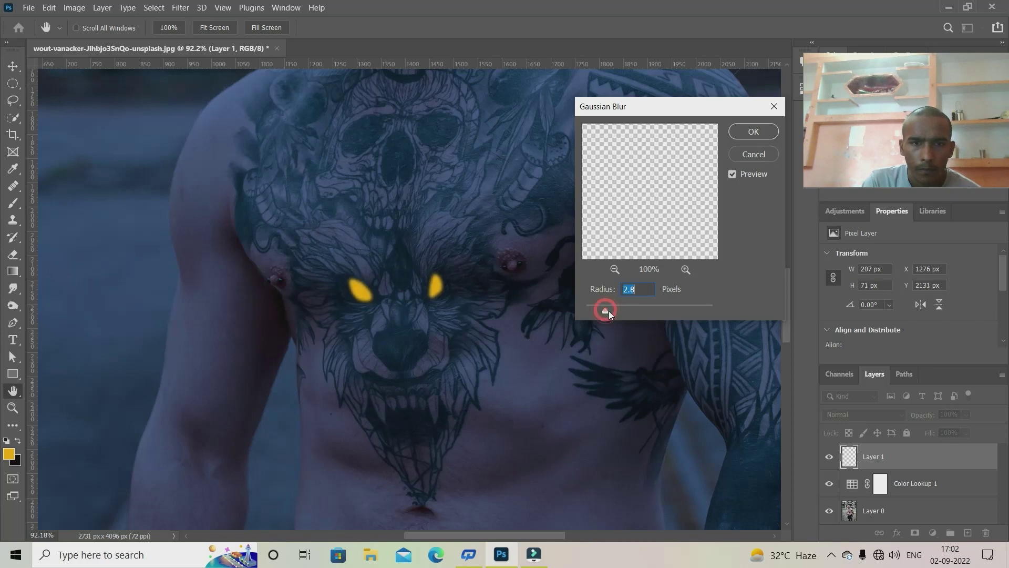
click(754, 131)
Begin adding a fill layer from the adjustment layers list.
key(b)
scroll(406, 400, up, 2)
scroll(418, 392, up, 1)
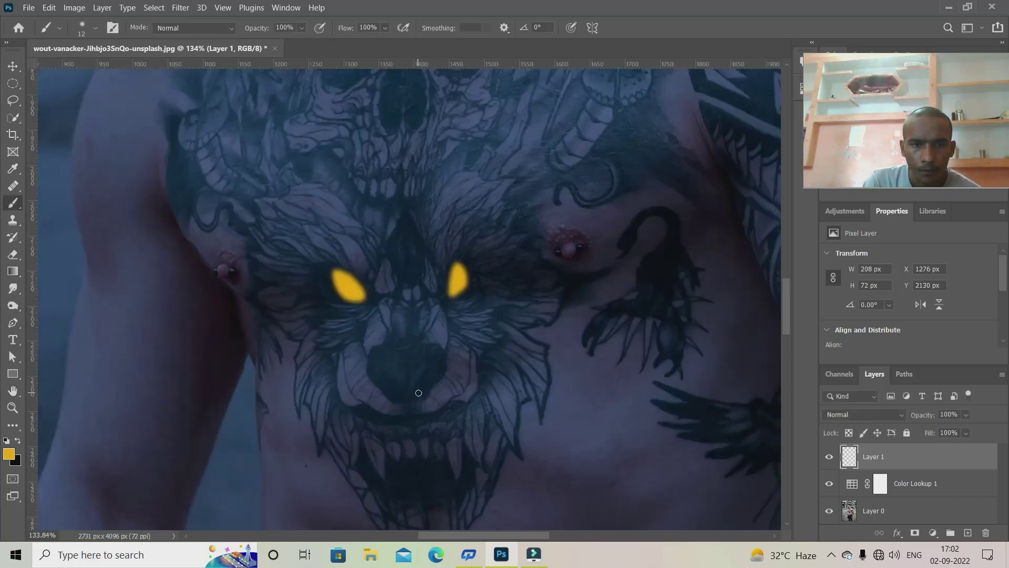
scroll(418, 392, up, 1)
click(933, 533)
Add a yellow Solid Color fill layer in Linear Light blend mode.
click(941, 305)
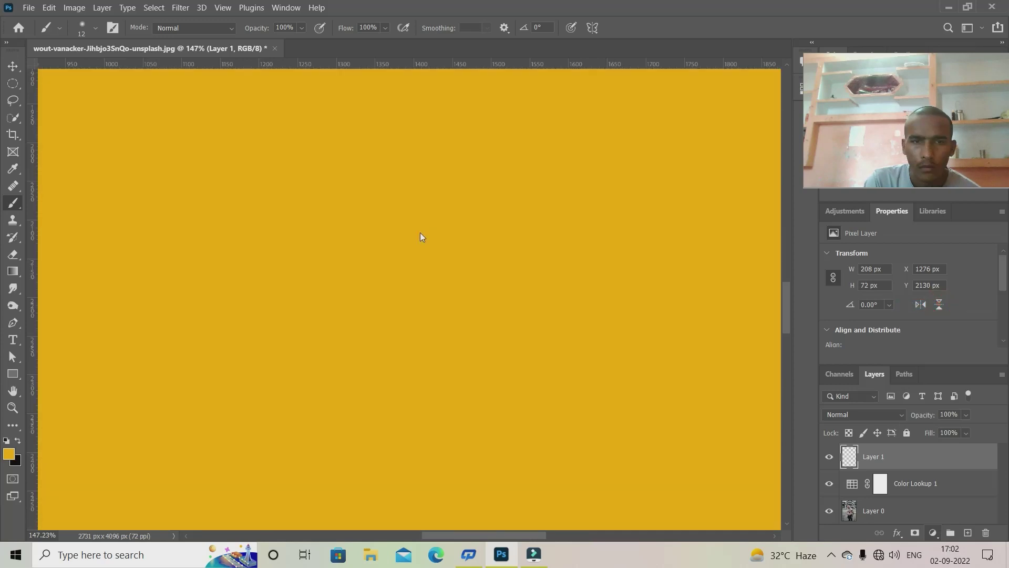
click(704, 131)
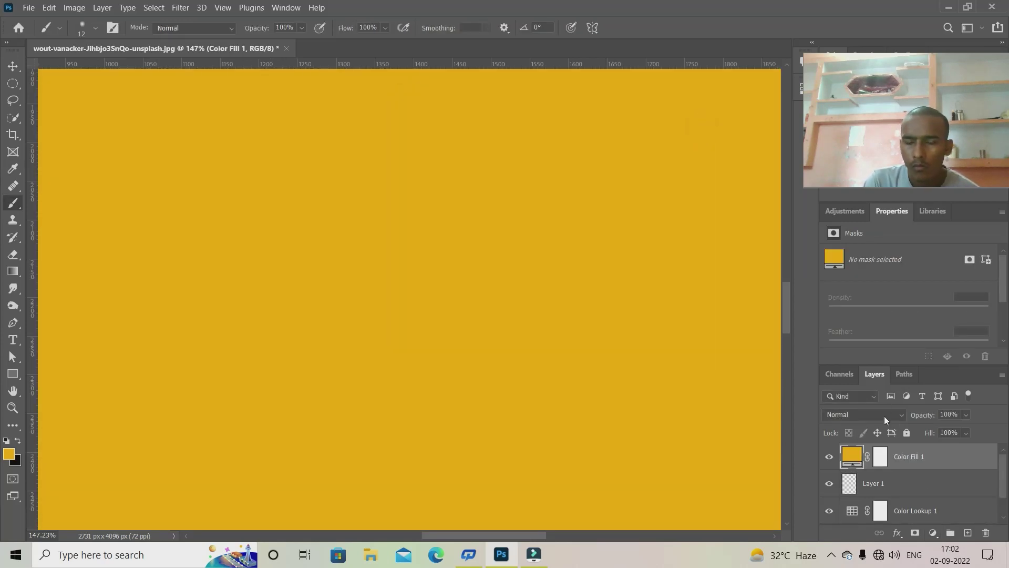
click(884, 415)
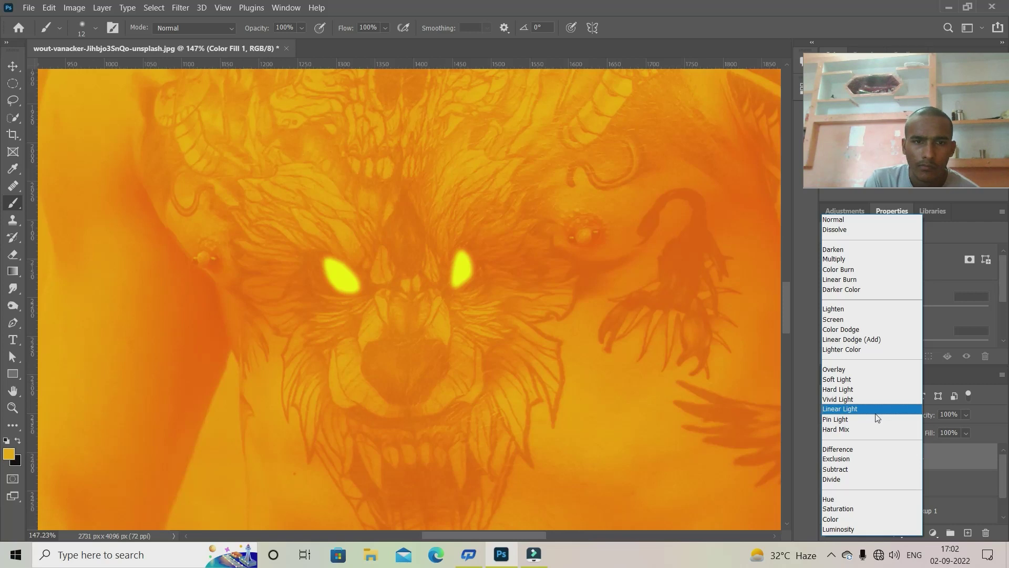
click(876, 410)
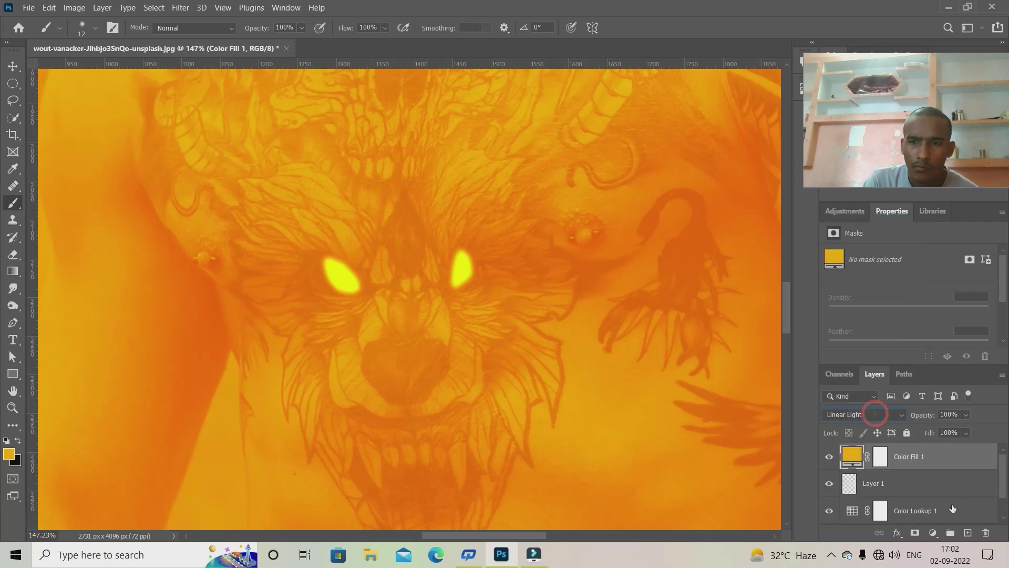
Leave Color Fill 1 unclipped and invert its mask so only the eyes glow.
alt+click(932, 471)
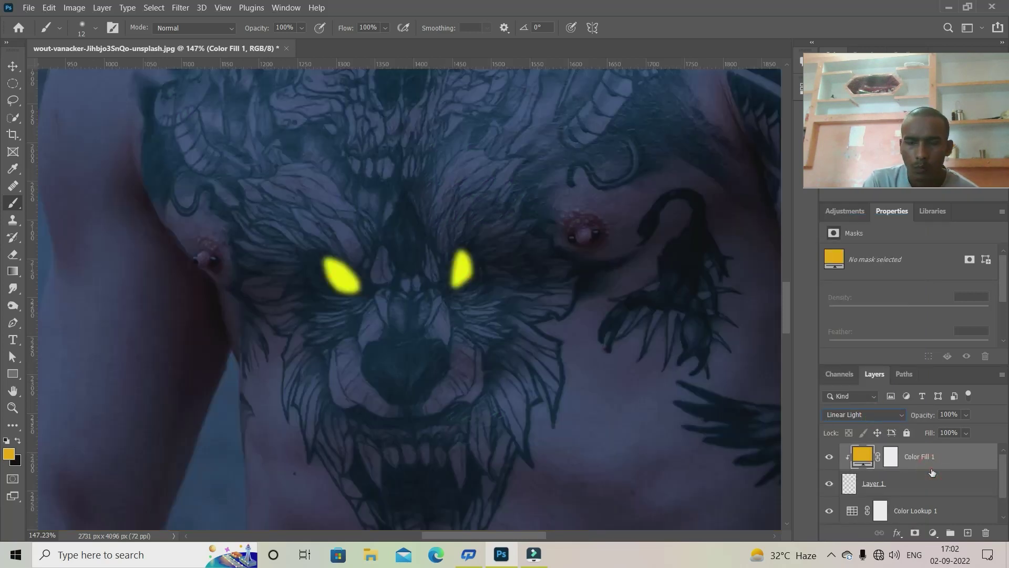
alt+click(933, 471)
click(877, 457)
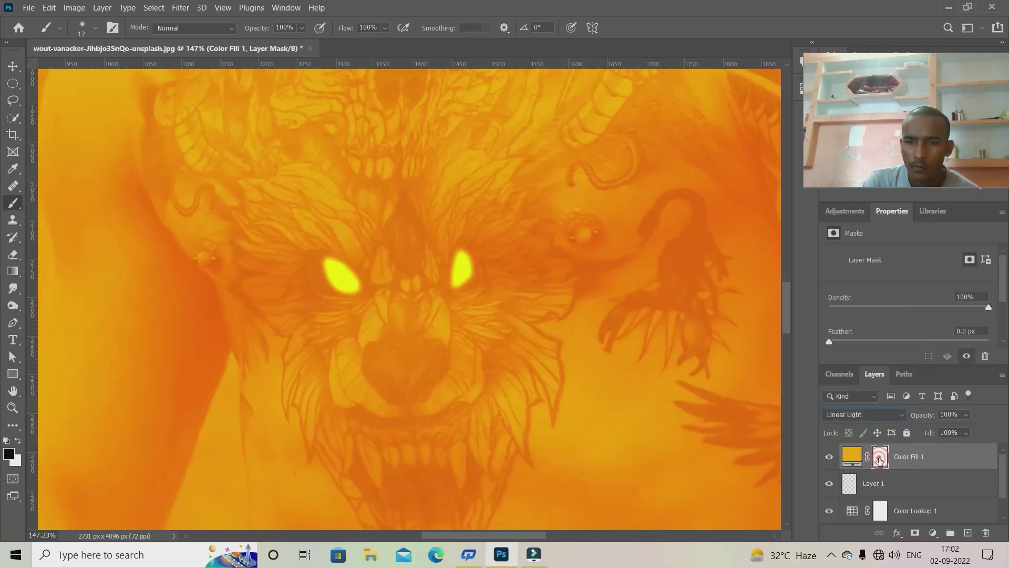
key(ctrl+i)
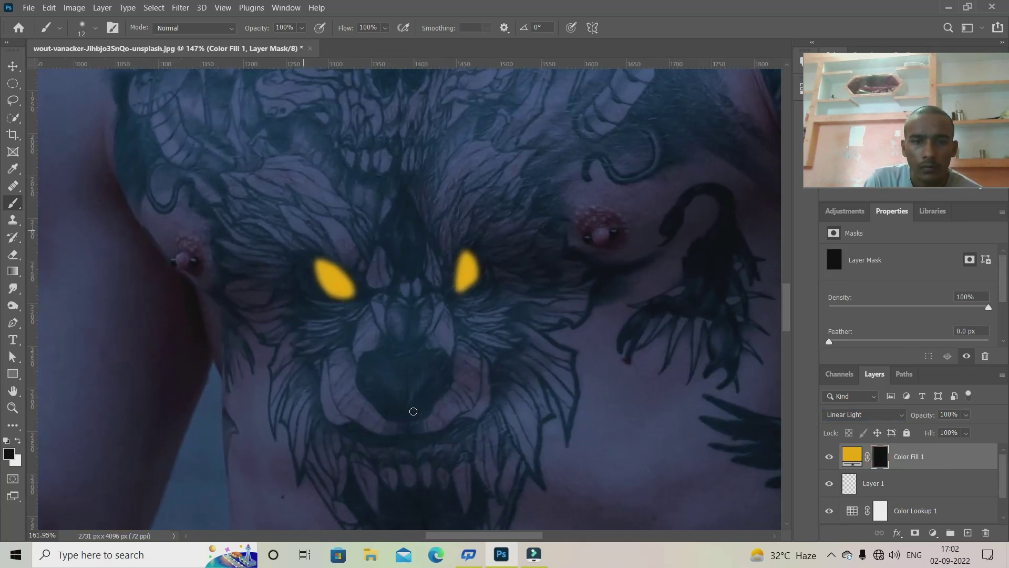
scroll(416, 394, up, 5)
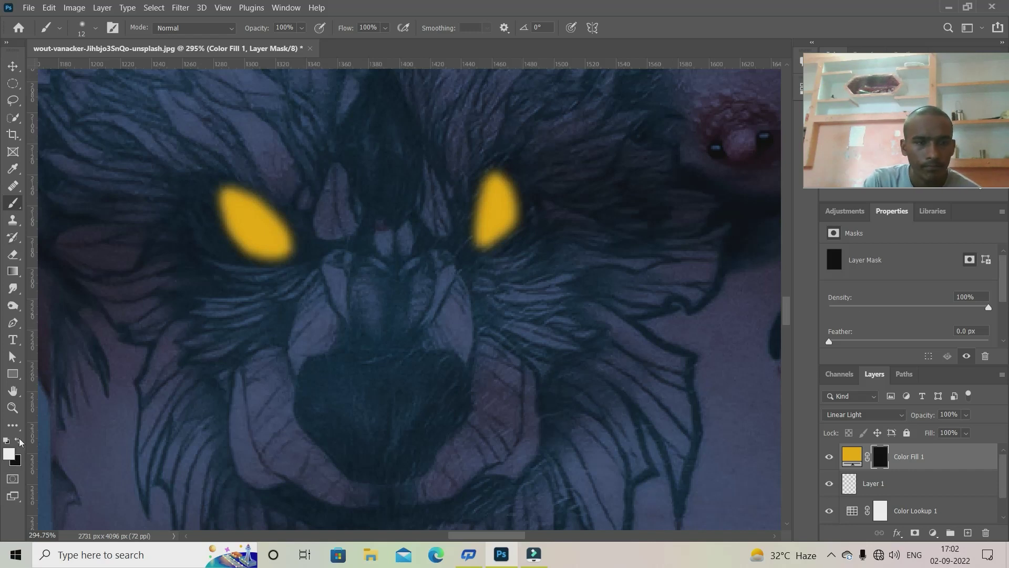
With a 6 px reduced-flow brush, paint yellow along both upper fangs.
click(385, 28)
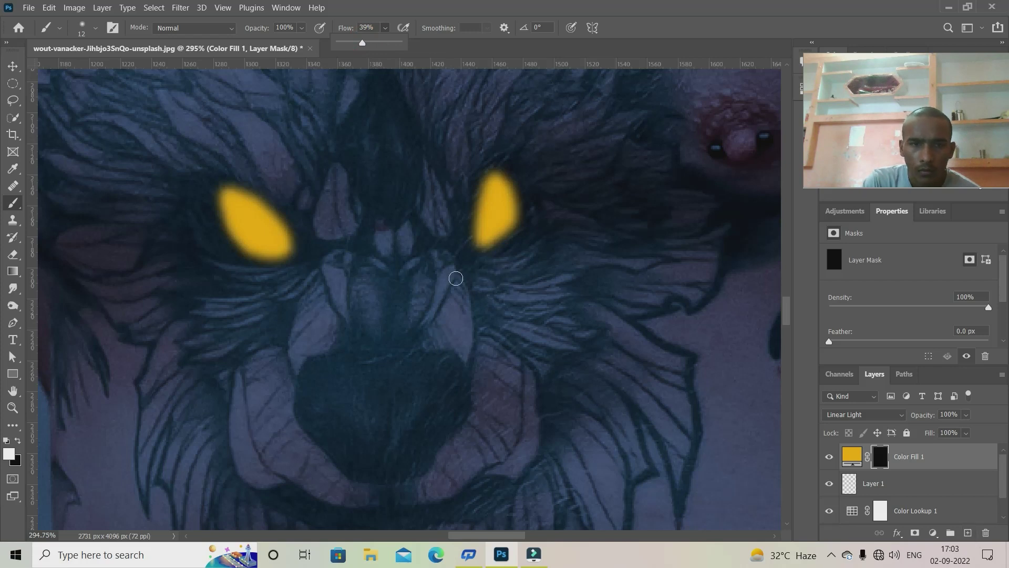
scroll(455, 284, up, 3)
right_click(468, 308)
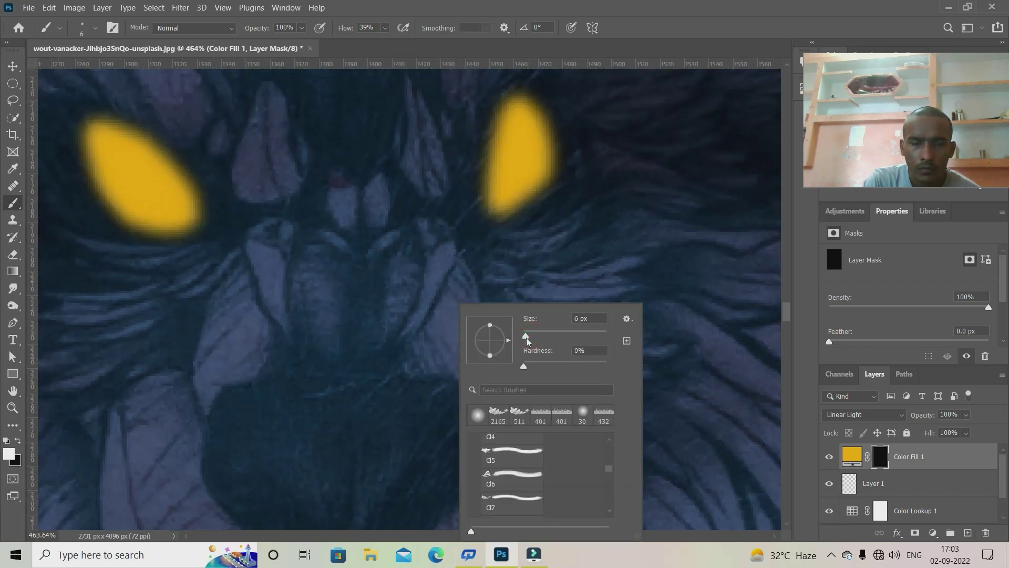
click(449, 245)
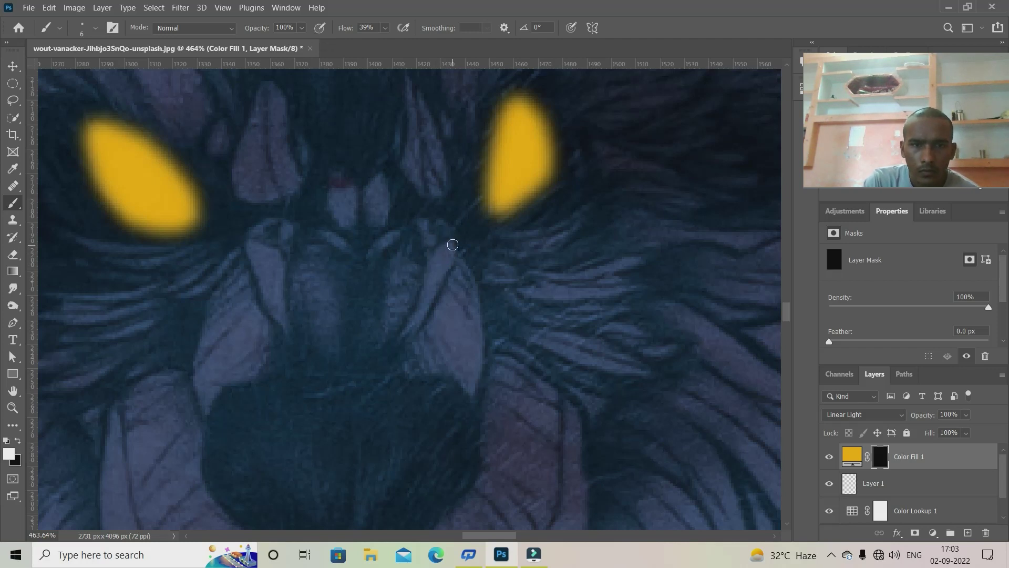
drag(449, 257, 433, 307)
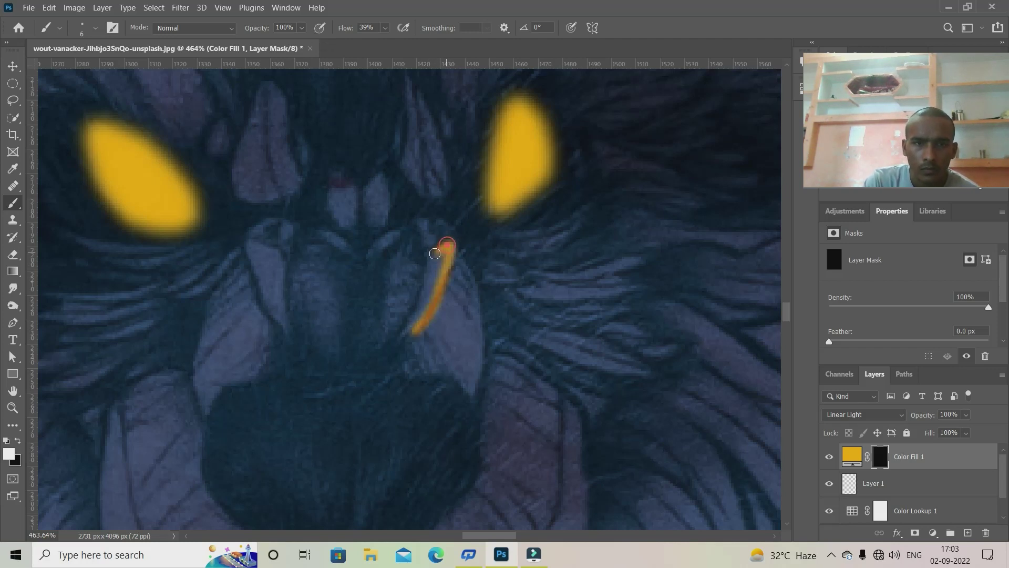
mouse_move(435, 254)
mouse_down()
mouse_move(411, 328)
mouse_move(434, 272)
mouse_up()
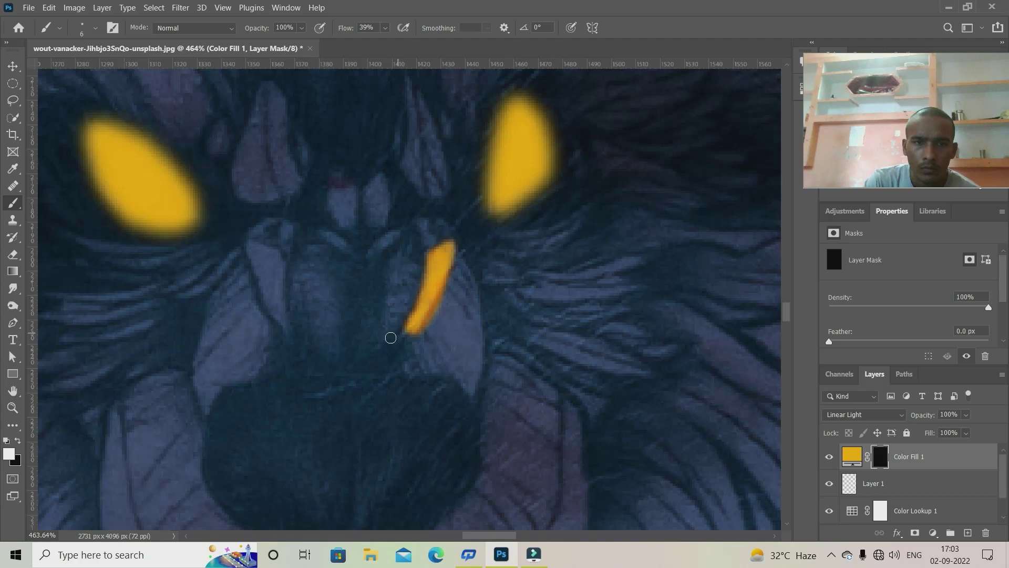
drag(250, 244, 275, 315)
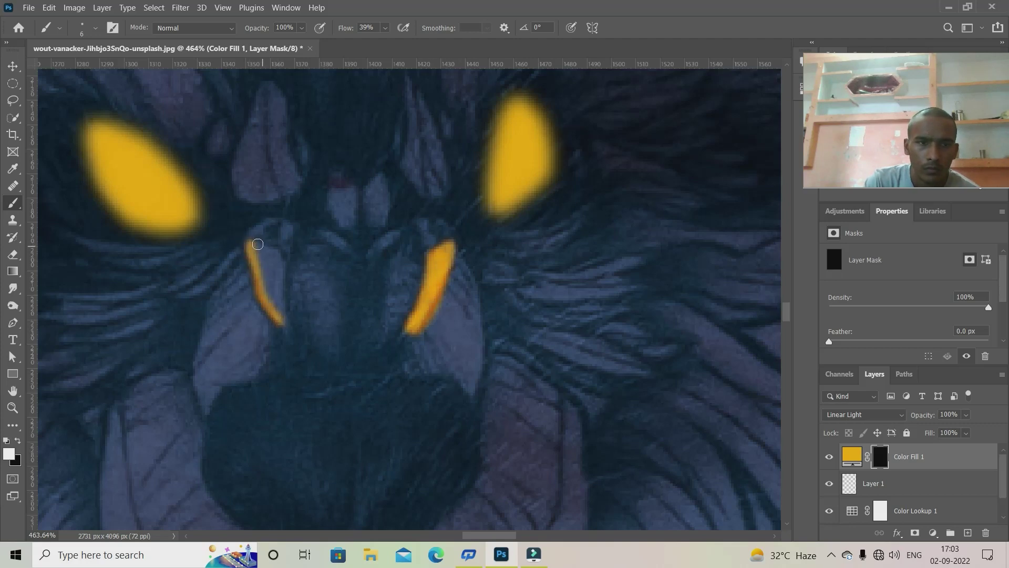
mouse_move(258, 244)
mouse_down()
mouse_move(281, 313)
mouse_move(276, 269)
mouse_up()
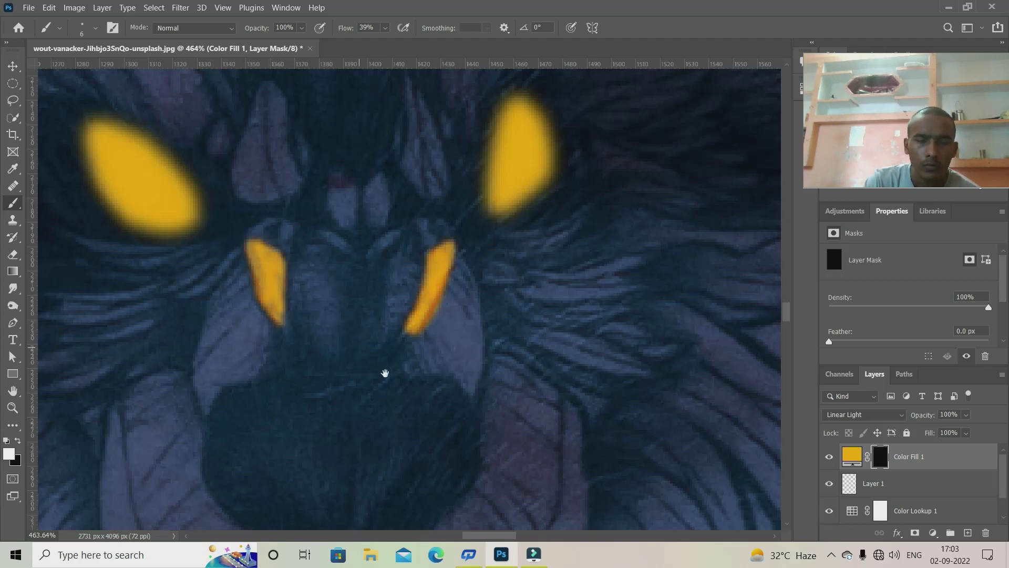
Switch to a 28 px brush at 8% flow and brush faint glow beside the left fang.
scroll(385, 373, down, 3)
scroll(401, 388, down, 2)
scroll(422, 404, up, 2)
right_click(363, 339)
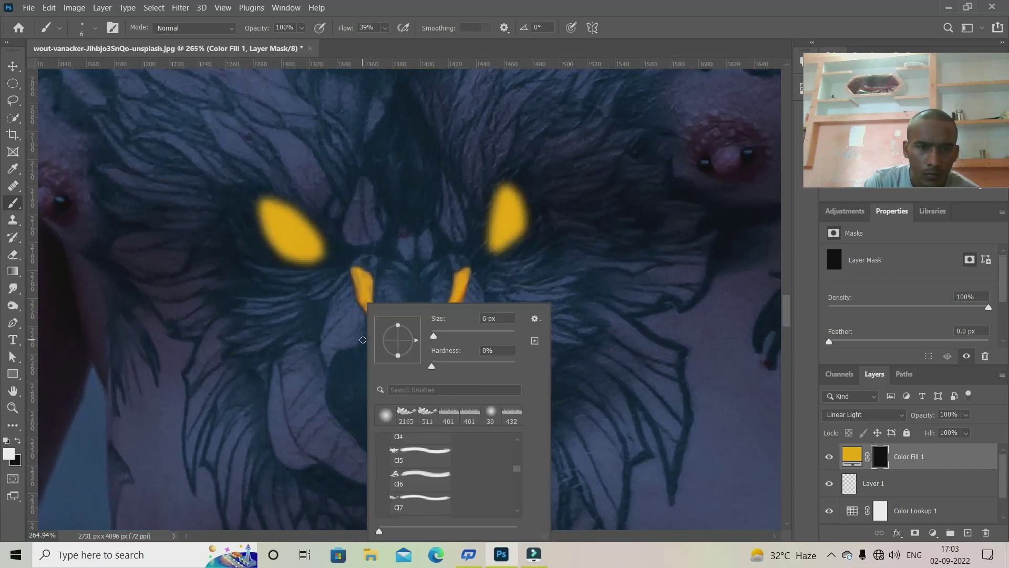
drag(443, 337, 443, 337)
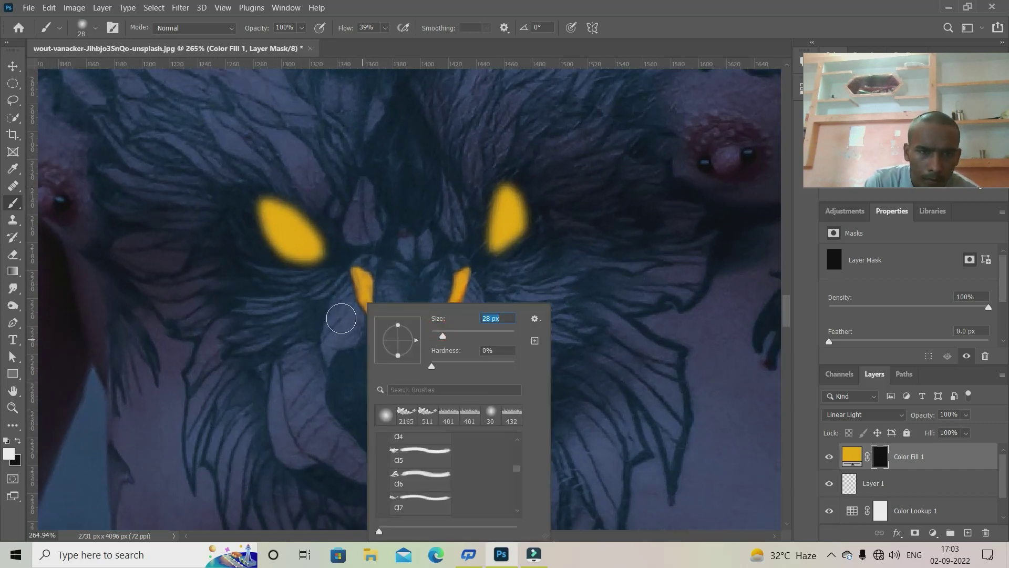
click(385, 27)
drag(383, 42, 378, 42)
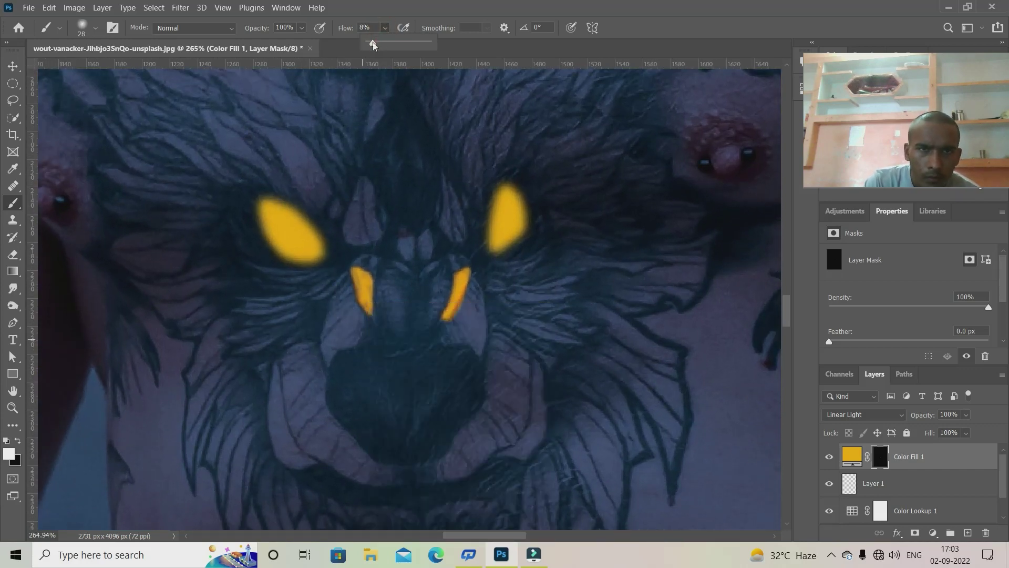
mouse_move(340, 308)
mouse_down()
mouse_move(332, 342)
mouse_move(365, 177)
mouse_up()
Build up soft yellow glow below and around both fangs with a smaller brush.
scroll(347, 352, up, 1)
scroll(347, 351, up, 4)
scroll(346, 351, up, 4)
right_click(374, 352)
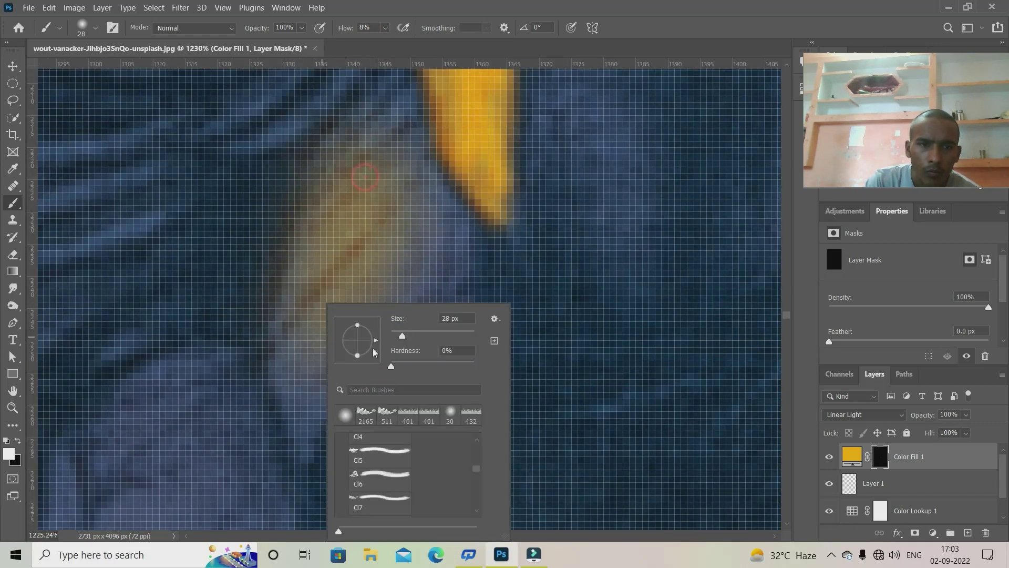
click(298, 345)
drag(309, 412, 399, 158)
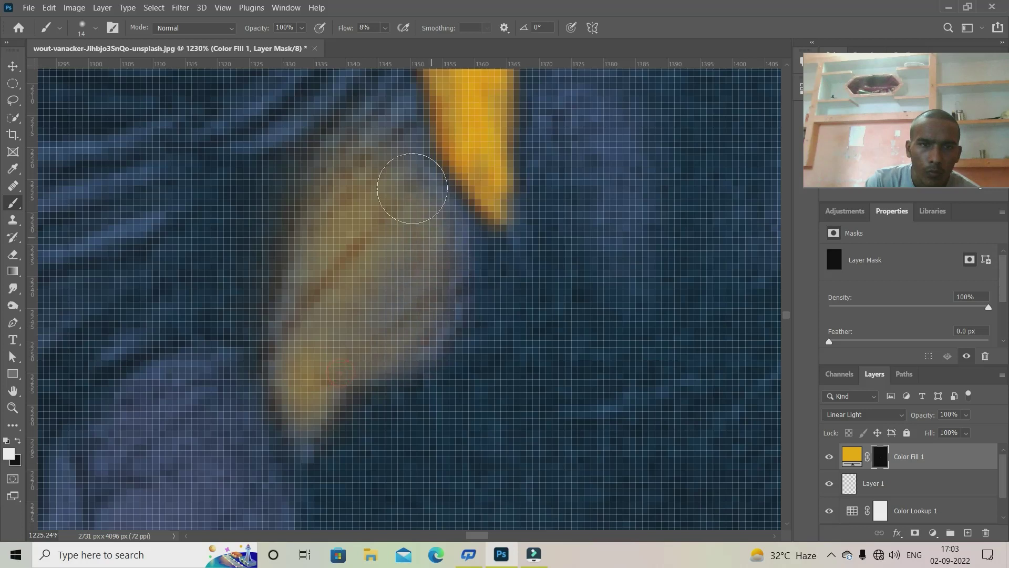
mouse_move(310, 340)
mouse_down()
mouse_move(423, 293)
mouse_move(408, 384)
mouse_up()
scroll(428, 392, down, 5)
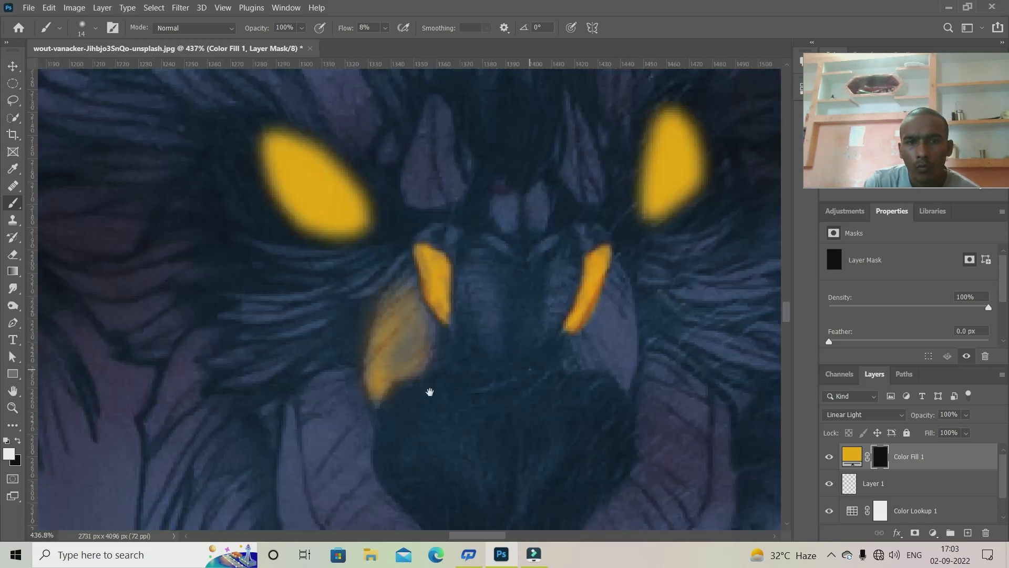
mouse_move(453, 328)
mouse_down()
mouse_move(452, 408)
mouse_move(429, 363)
mouse_move(439, 408)
mouse_move(461, 388)
mouse_move(441, 317)
mouse_up()
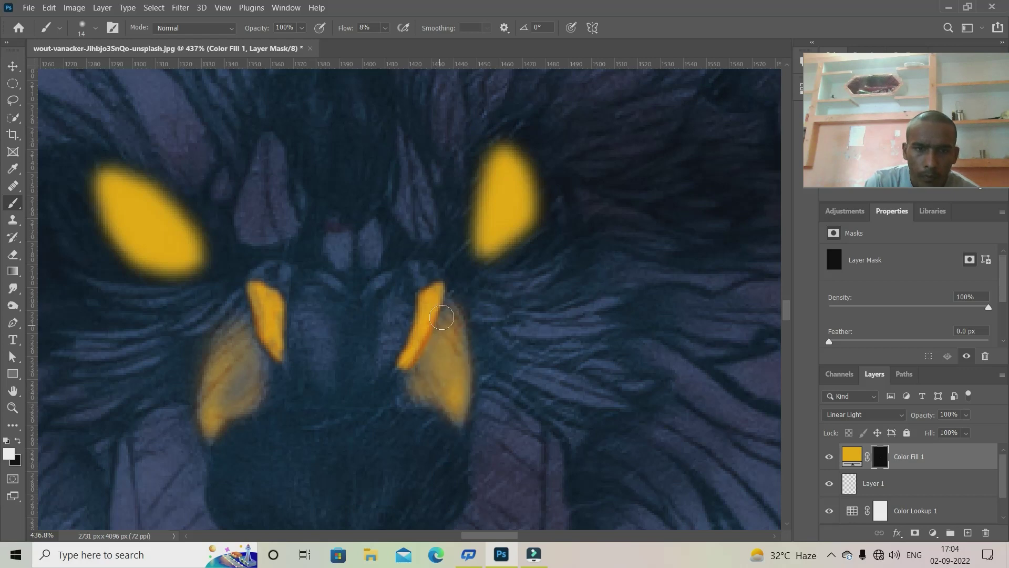
drag(235, 389, 253, 368)
Paint thin glow along both wolf ears and the small nose patches.
scroll(358, 421, down, 5)
scroll(358, 421, down, 2)
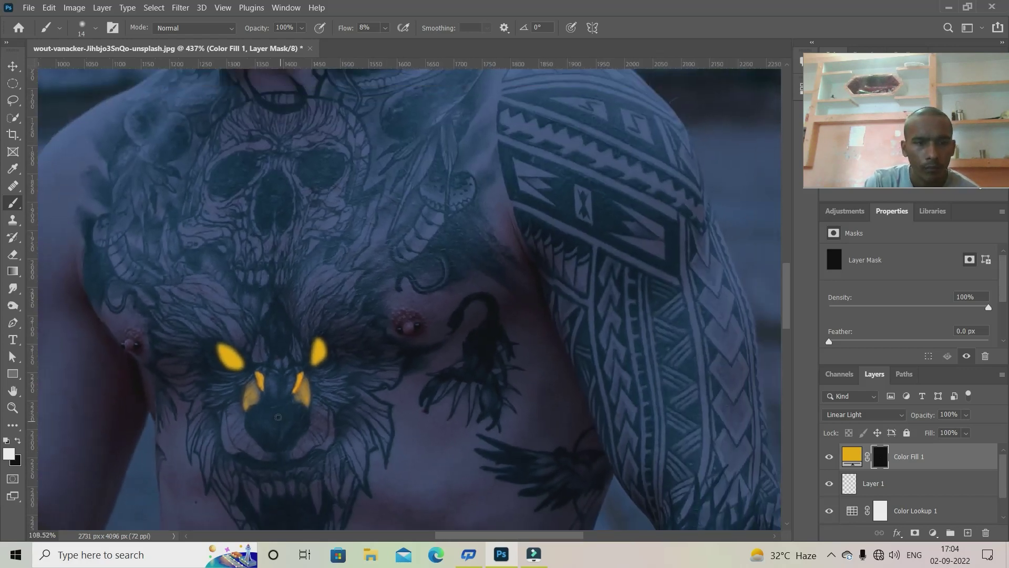
scroll(358, 420, up, 4)
scroll(359, 421, up, 4)
scroll(361, 400, up, 2)
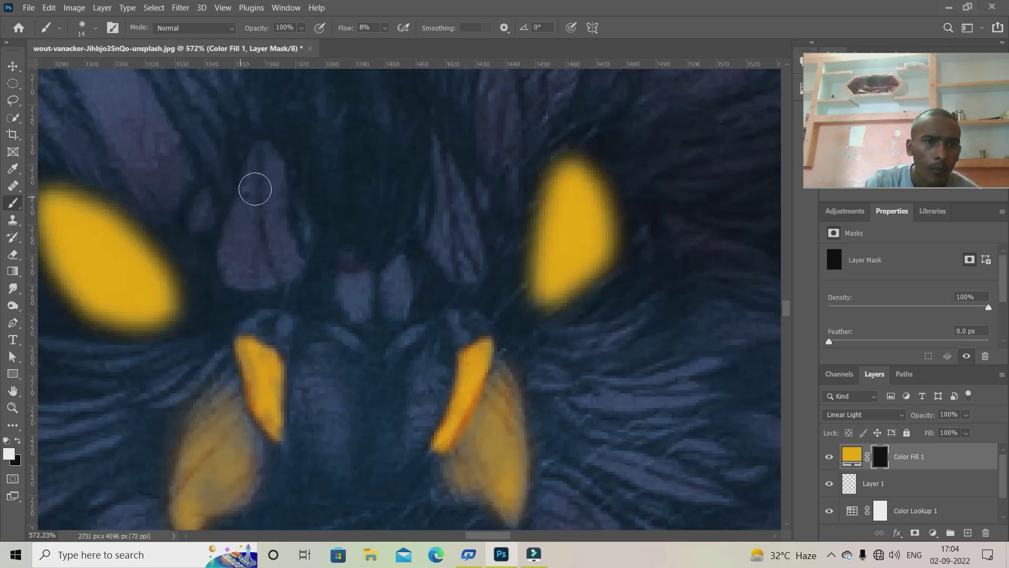
right_click(271, 162)
drag(269, 160, 288, 279)
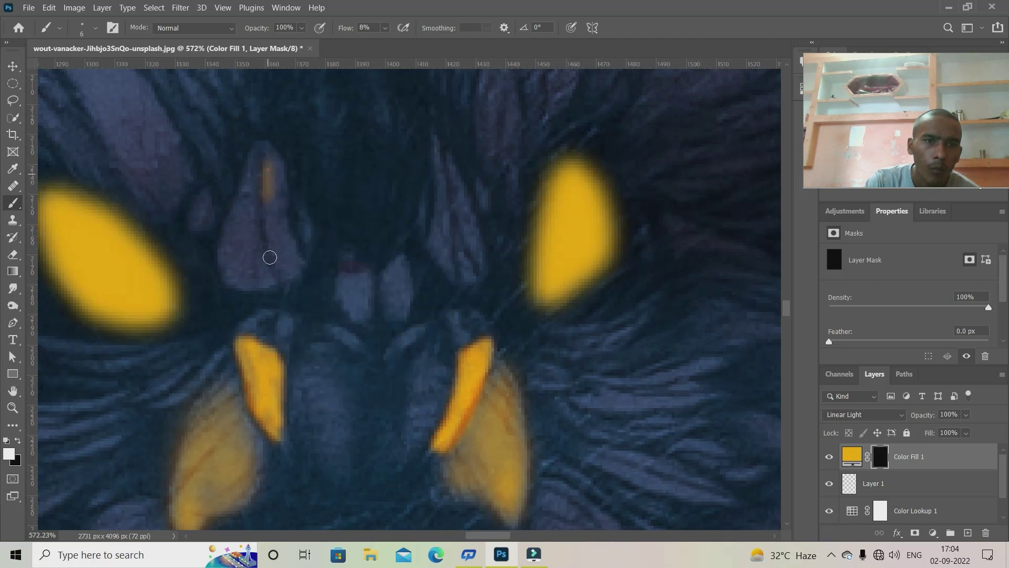
mouse_move(449, 169)
mouse_down()
mouse_move(476, 263)
mouse_move(453, 227)
mouse_up()
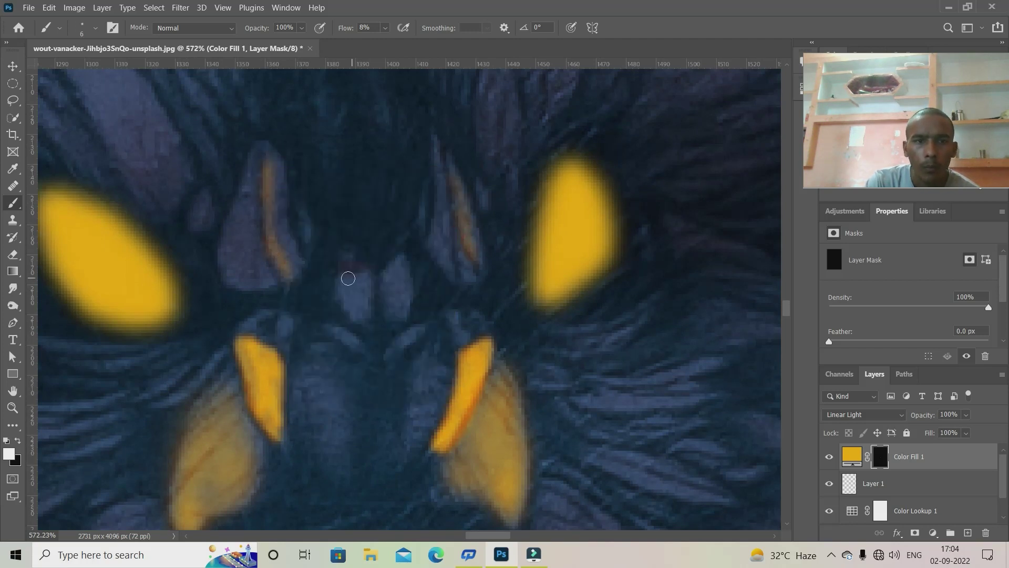
drag(371, 293, 390, 298)
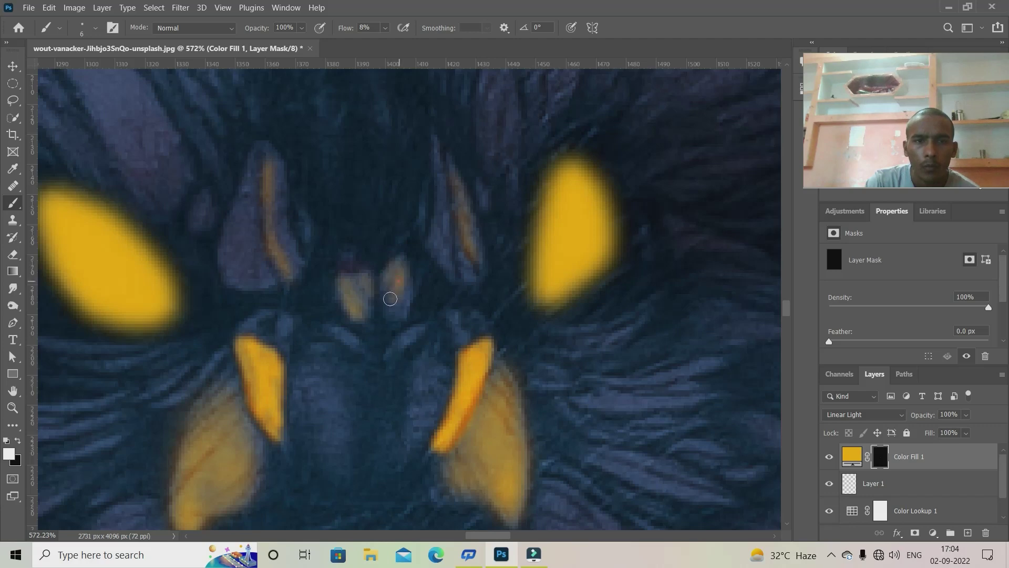
scroll(420, 341, down, 3)
scroll(444, 412, down, 2)
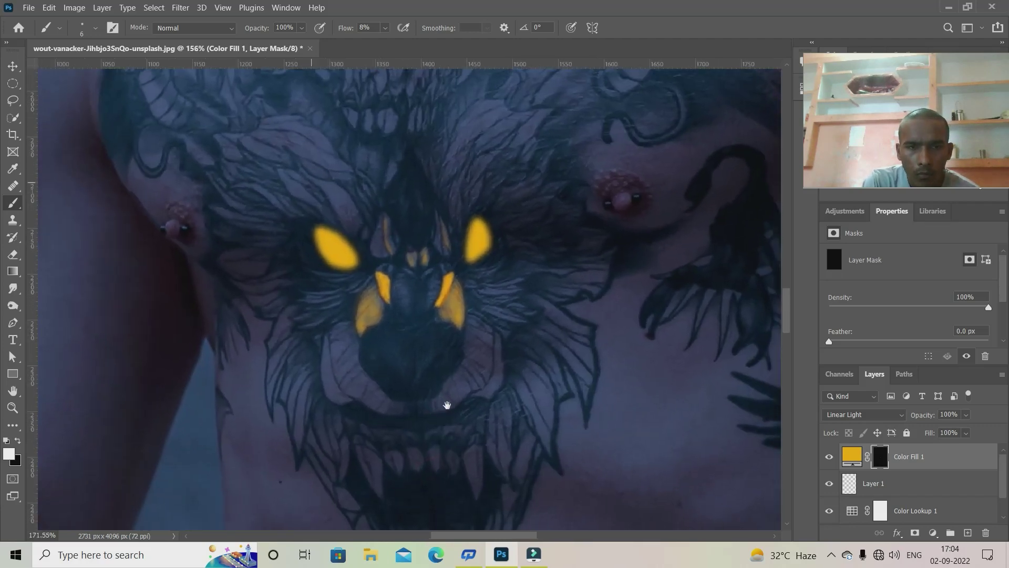
scroll(447, 406, up, 1)
scroll(446, 406, up, 1)
scroll(344, 257, down, 1)
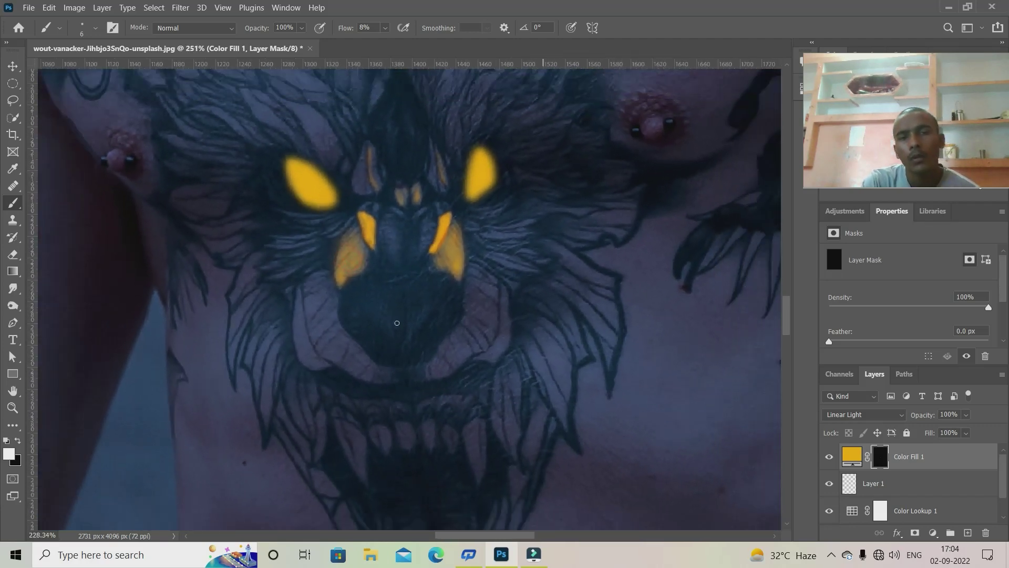
scroll(403, 335, down, 3)
scroll(450, 410, up, 2)
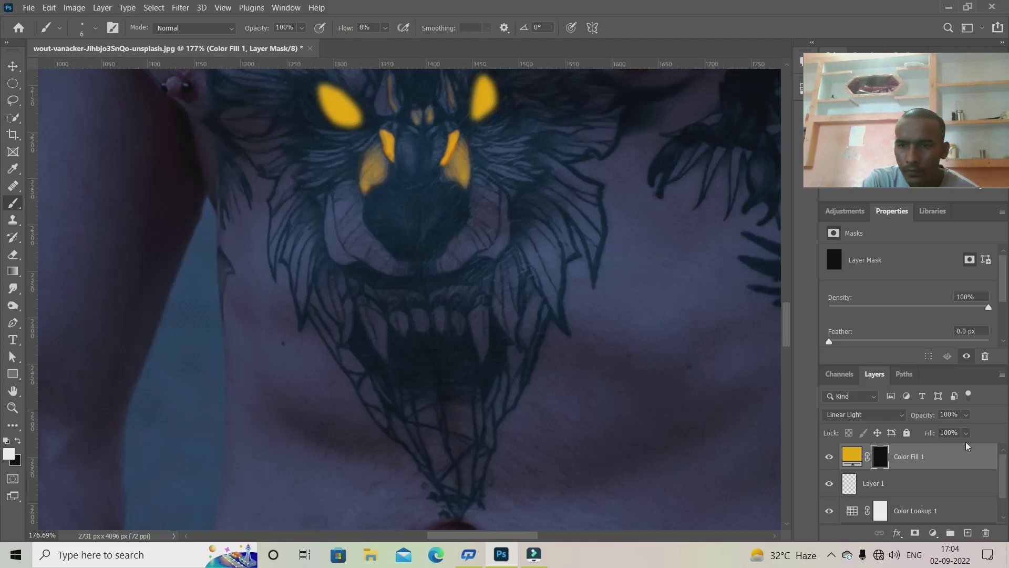
Lower Color Fill 1's opacity to 66%.
click(965, 415)
drag(984, 428, 961, 431)
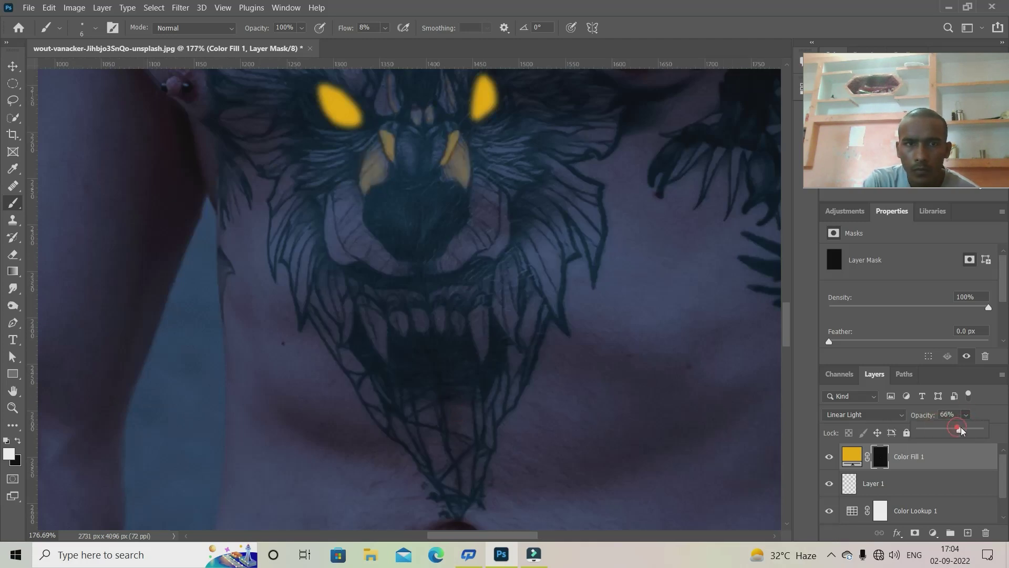
scroll(516, 505, down, 2)
scroll(508, 442, up, 1)
scroll(508, 329, up, 2)
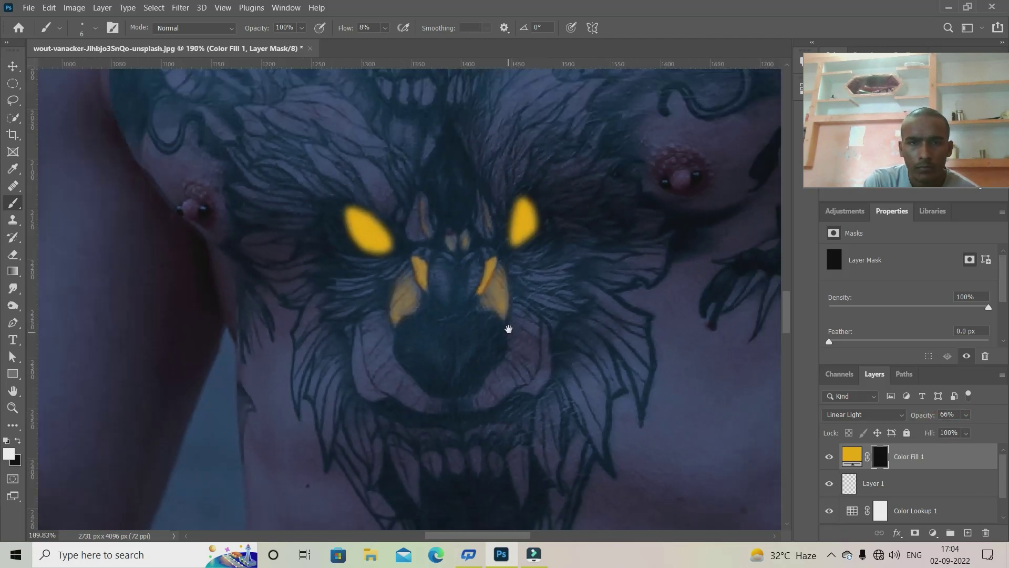
scroll(509, 330, up, 1)
scroll(505, 342, down, 1)
scroll(486, 363, up, 2)
scroll(576, 366, up, 1)
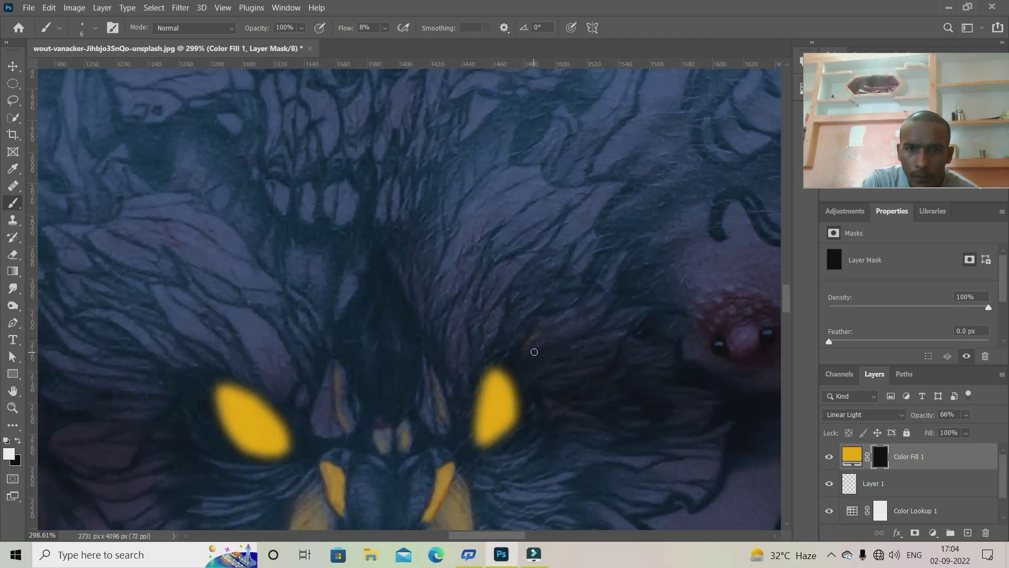
Brush faint glow onto the feathers above and beside the right eye.
drag(494, 335, 487, 322)
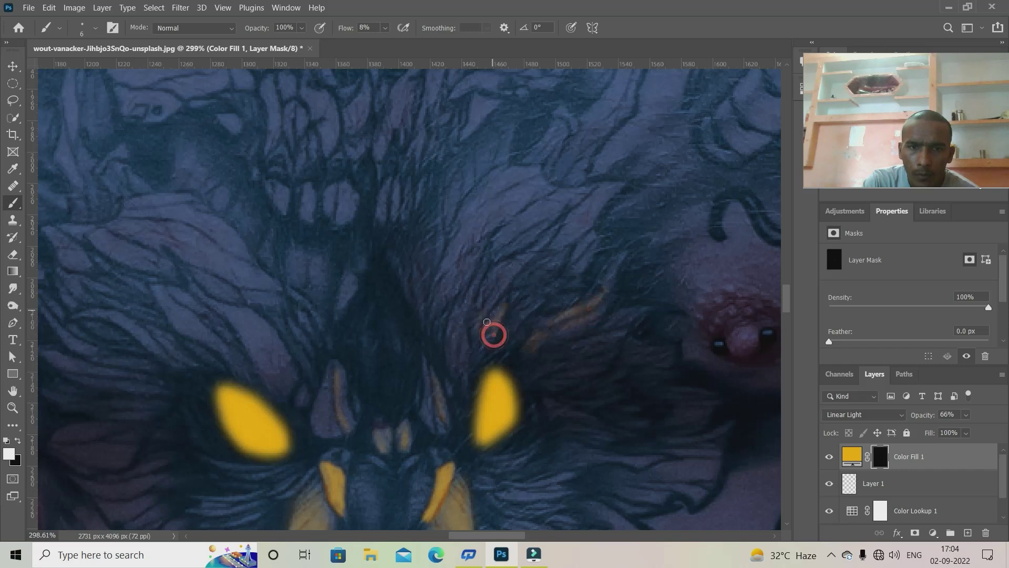
right_click(497, 336)
click(496, 275)
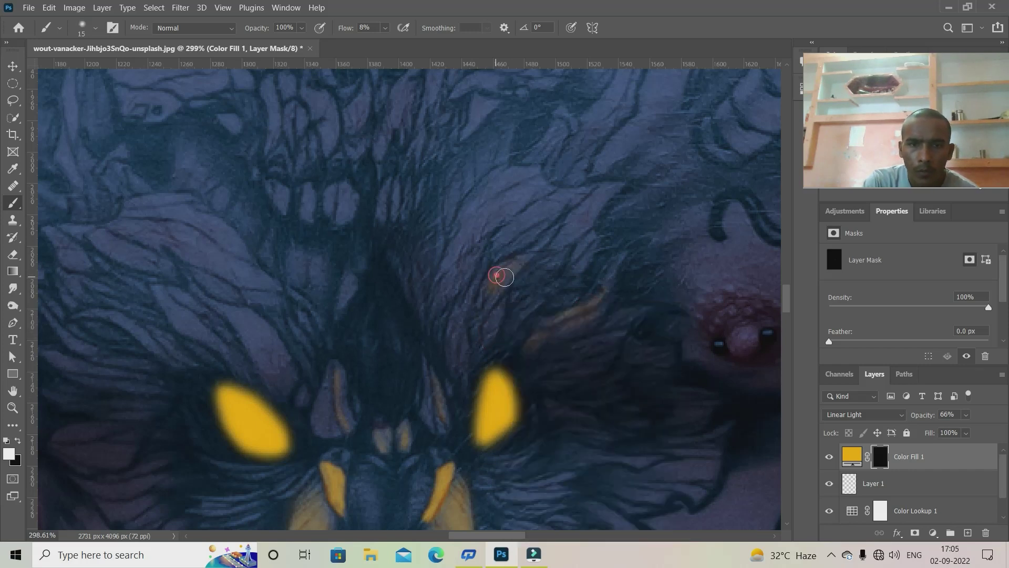
click(457, 326)
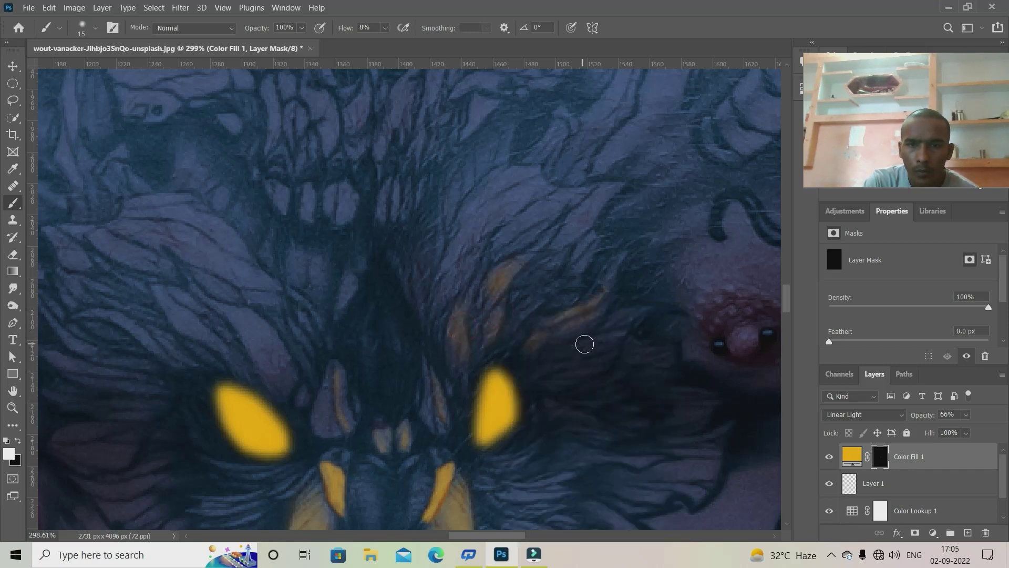
drag(583, 343, 618, 323)
mouse_move(606, 189)
mouse_down()
mouse_move(588, 210)
mouse_move(506, 241)
mouse_up()
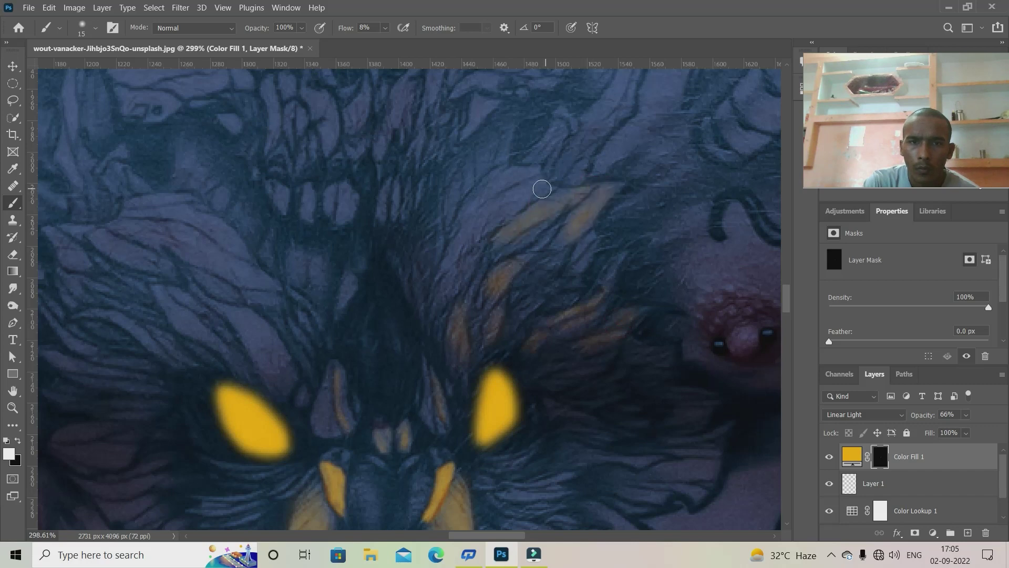
Paint glow onto the feathers left of and above the left eye.
click(455, 236)
drag(175, 294, 322, 302)
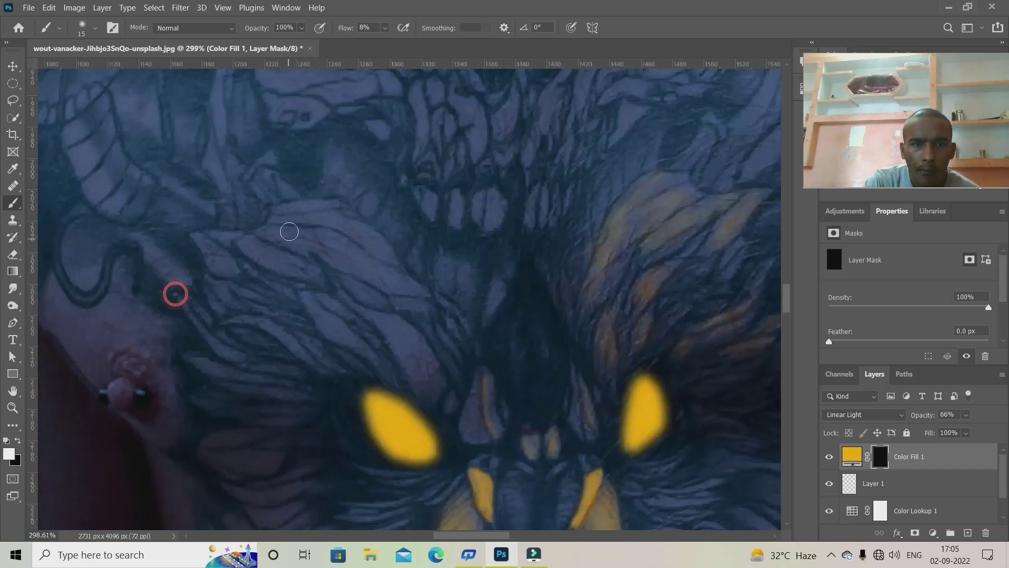
mouse_move(292, 218)
mouse_down()
mouse_move(330, 220)
mouse_move(274, 234)
mouse_up()
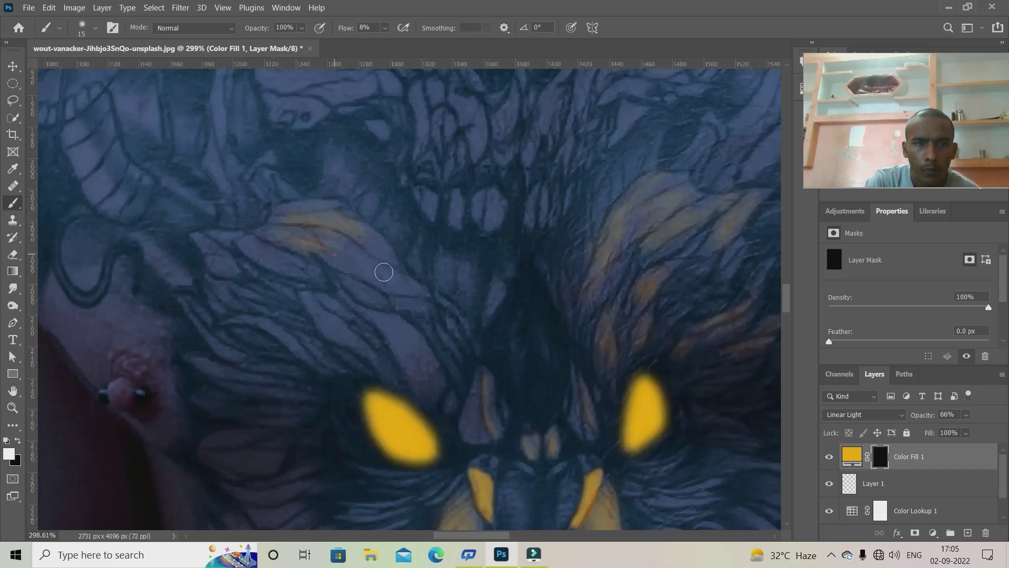
drag(394, 266, 354, 284)
drag(388, 320, 399, 335)
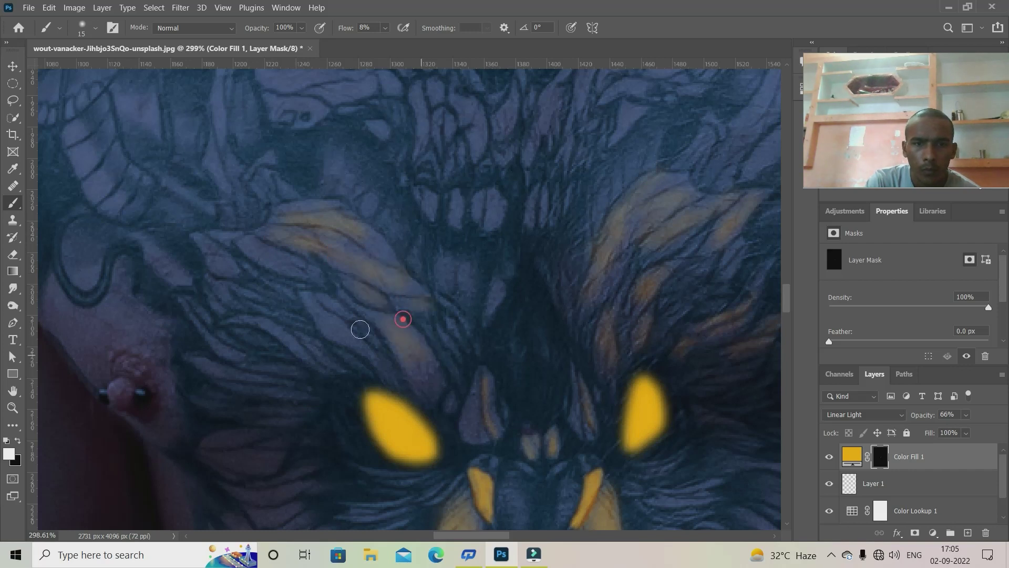
drag(311, 300, 319, 321)
drag(237, 319, 297, 356)
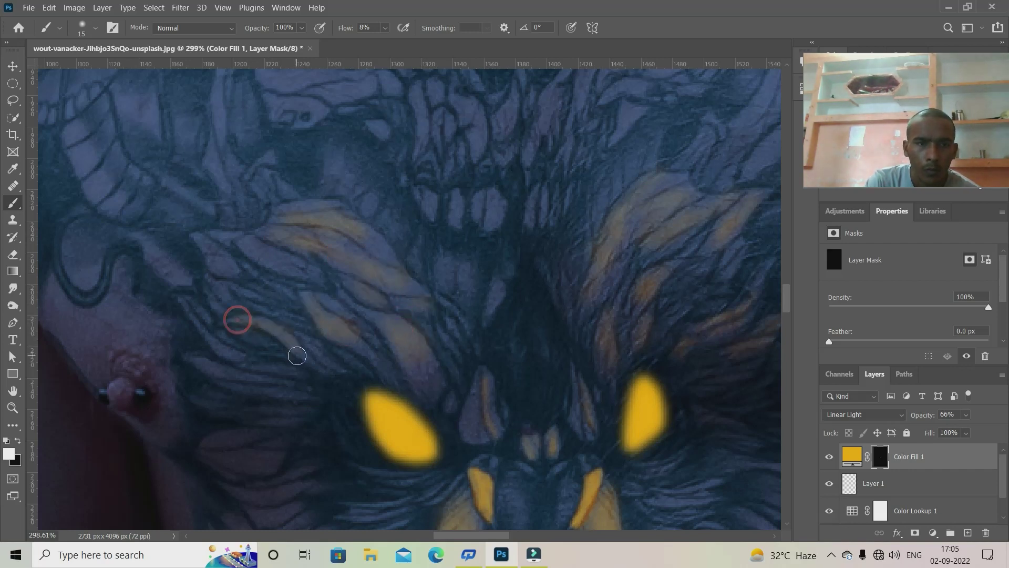
mouse_move(264, 259)
mouse_down()
mouse_move(227, 235)
mouse_move(216, 283)
mouse_up()
Spread glow over feathers around the right eye, the brow and forehead.
scroll(214, 334, right, 5)
scroll(214, 334, down, 2)
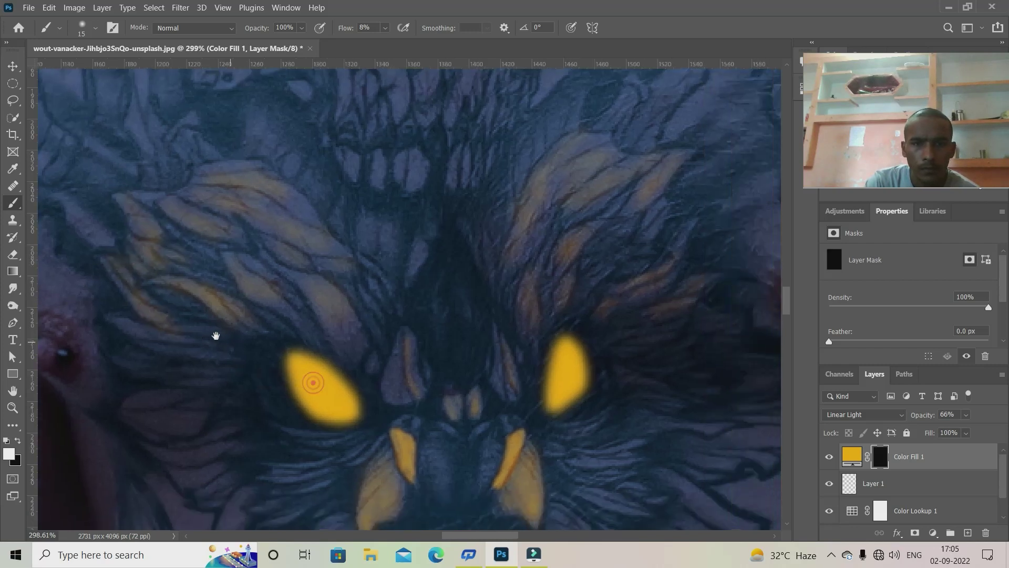
mouse_move(535, 329)
mouse_down()
mouse_move(559, 333)
mouse_move(479, 304)
mouse_up()
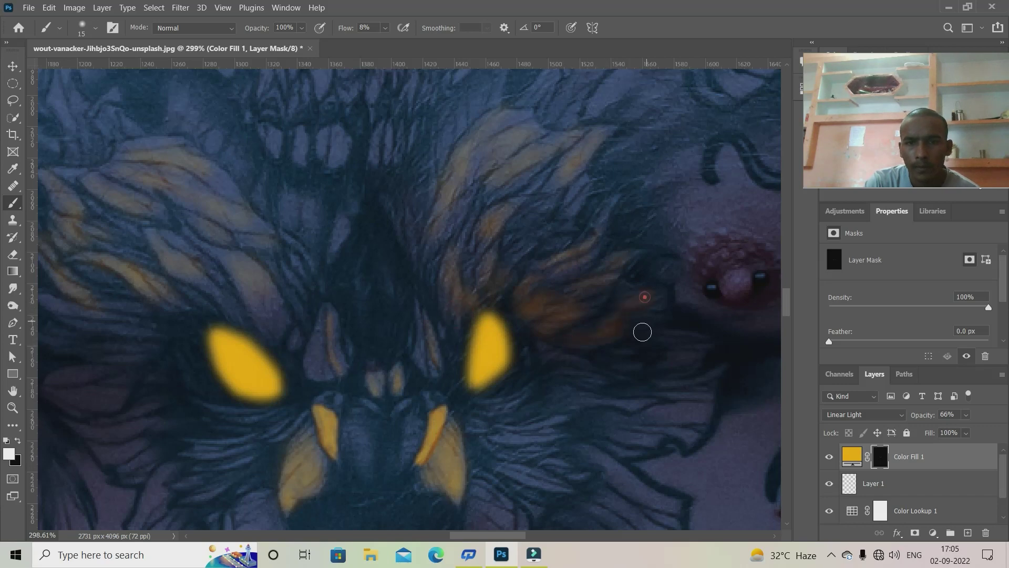
drag(667, 342, 694, 334)
mouse_move(541, 346)
mouse_down()
mouse_move(595, 364)
mouse_move(498, 403)
mouse_move(606, 401)
mouse_up()
drag(392, 294, 489, 371)
drag(443, 298, 421, 425)
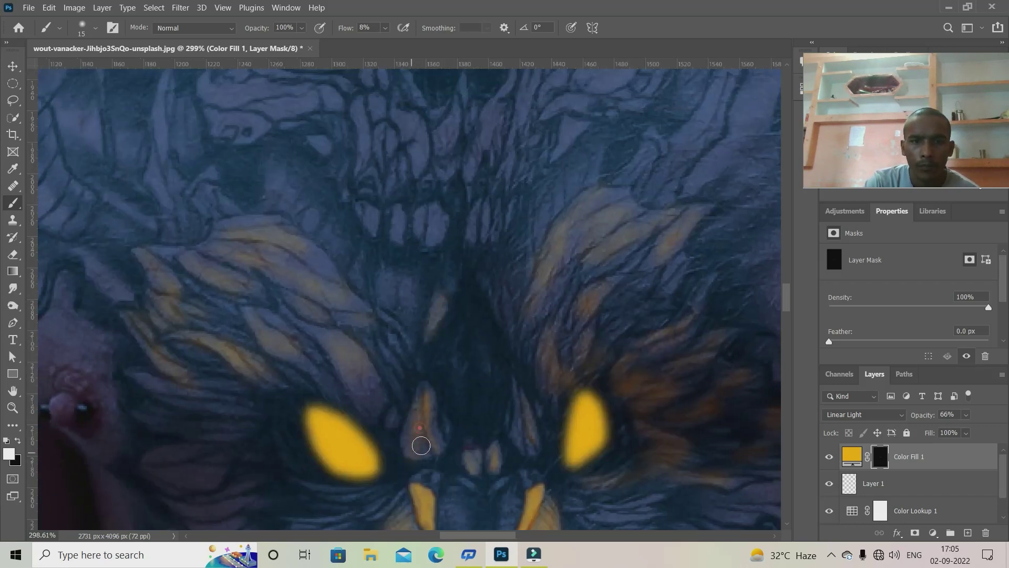
drag(524, 409, 520, 439)
drag(415, 335, 366, 333)
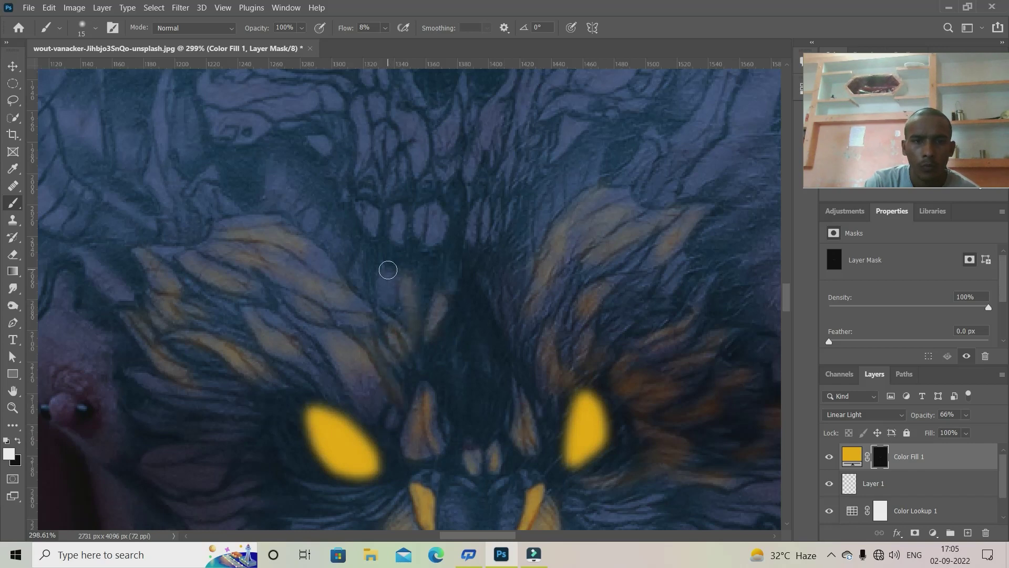
mouse_move(494, 281)
mouse_down()
mouse_move(520, 266)
mouse_move(590, 158)
mouse_move(605, 160)
mouse_up()
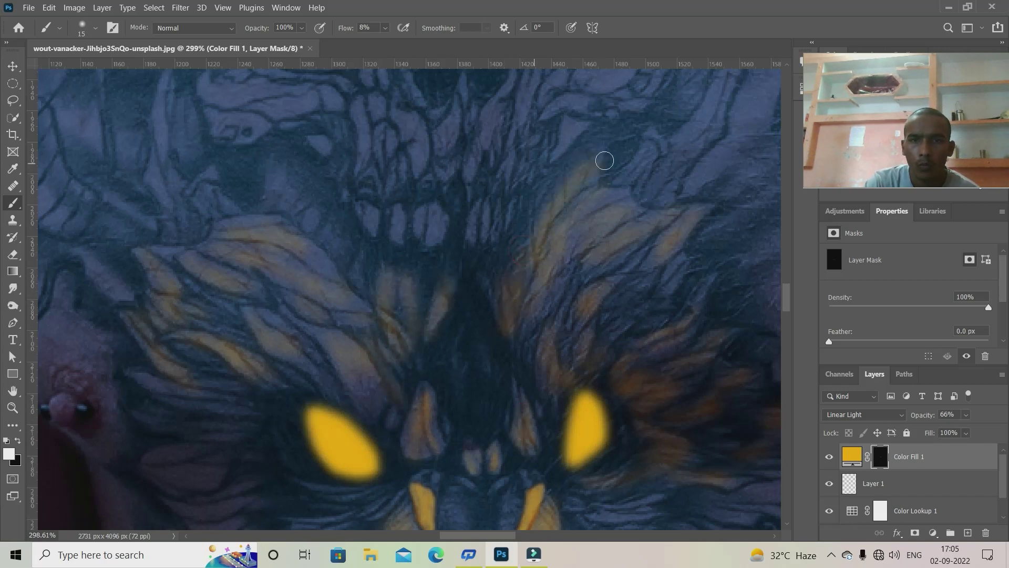
scroll(534, 311, down, 3)
scroll(477, 368, down, 2)
Paint a faint orange glow onto the wolf's nose with brush flow at 2%.
scroll(518, 436, up, 4)
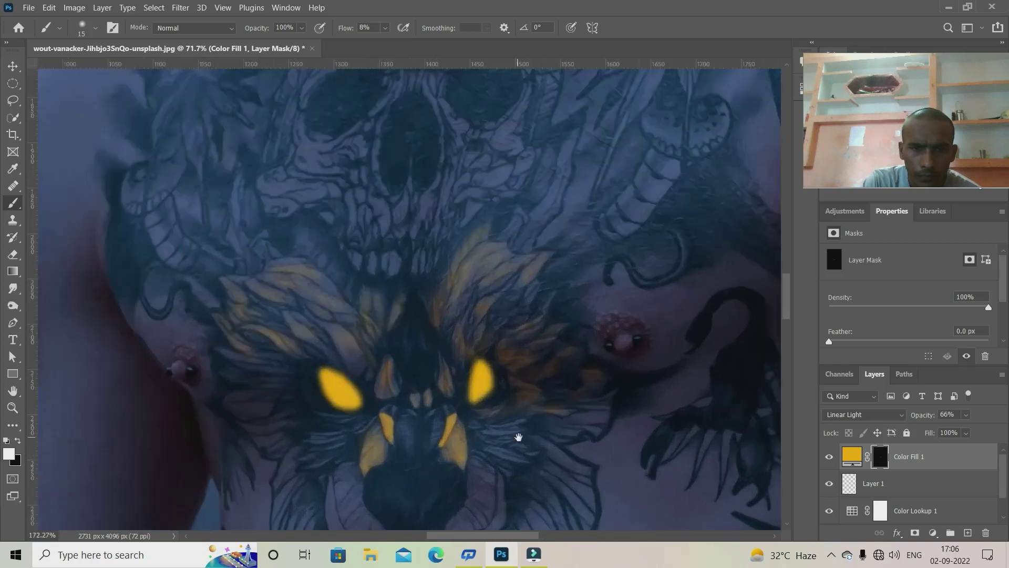
scroll(518, 437, up, 2)
scroll(517, 394, up, 1)
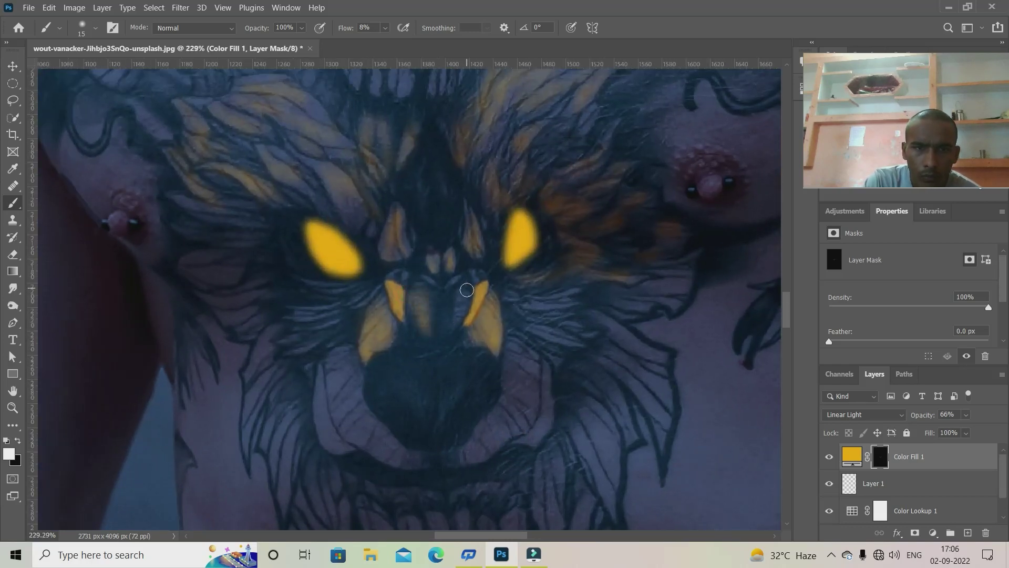
scroll(484, 400, down, 2)
scroll(506, 315, up, 2)
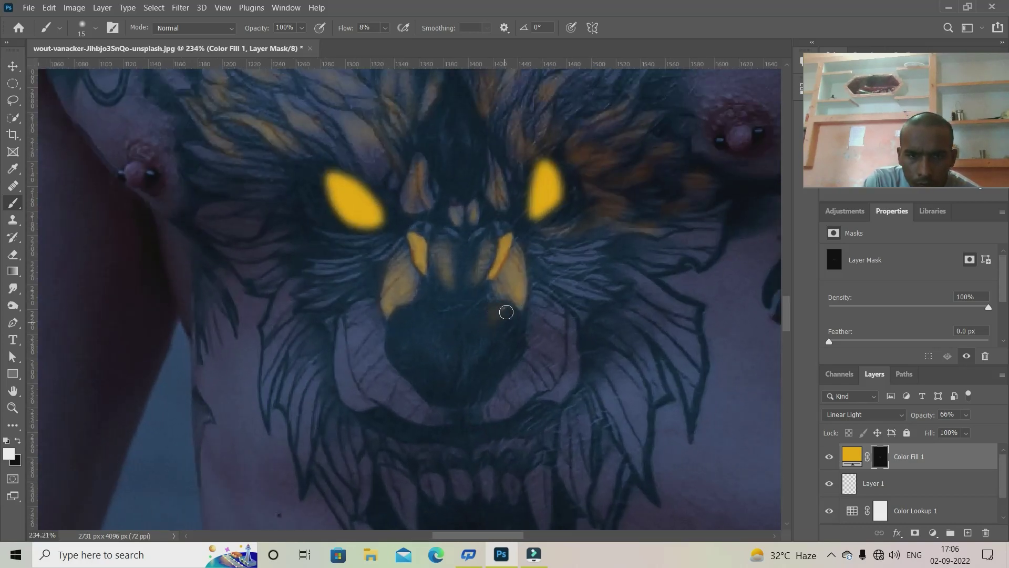
drag(506, 312, 513, 318)
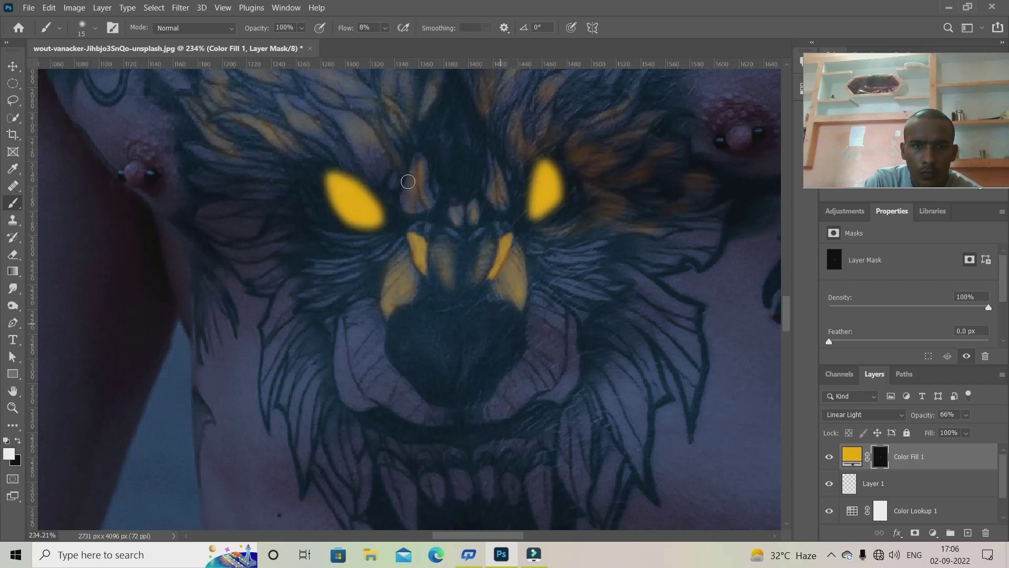
click(387, 27)
click(385, 43)
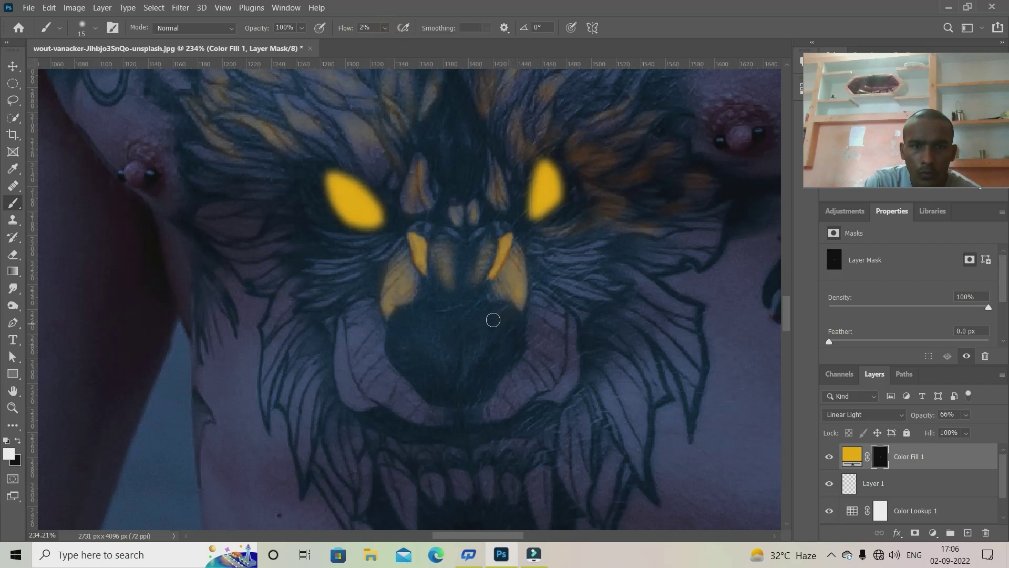
drag(465, 314, 481, 306)
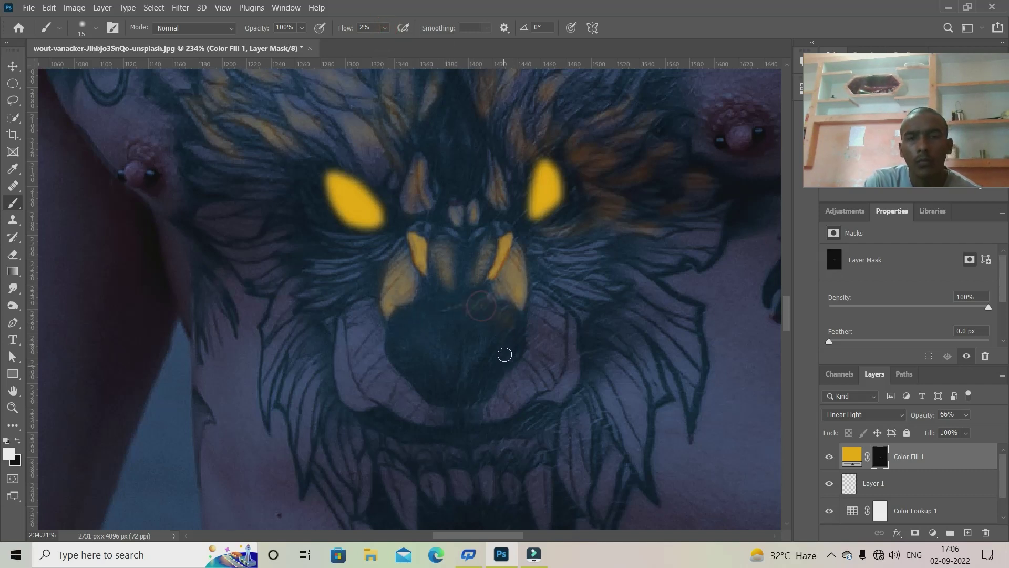
Enlarge the painting brush to 70 px.
right_click(601, 373)
drag(605, 330, 636, 330)
click(480, 338)
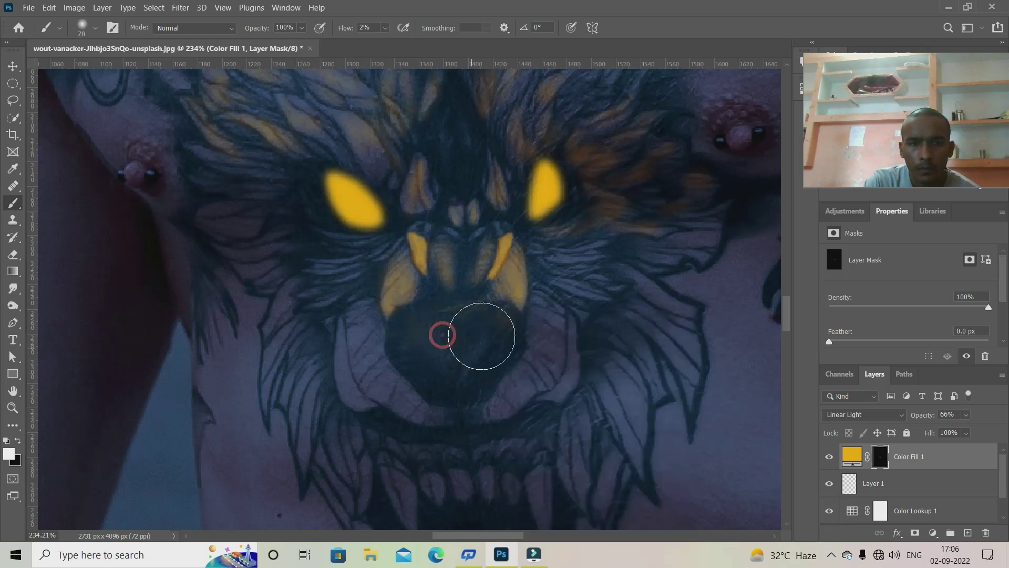
scroll(503, 417, down, 3)
scroll(548, 408, down, 2)
scroll(548, 383, up, 3)
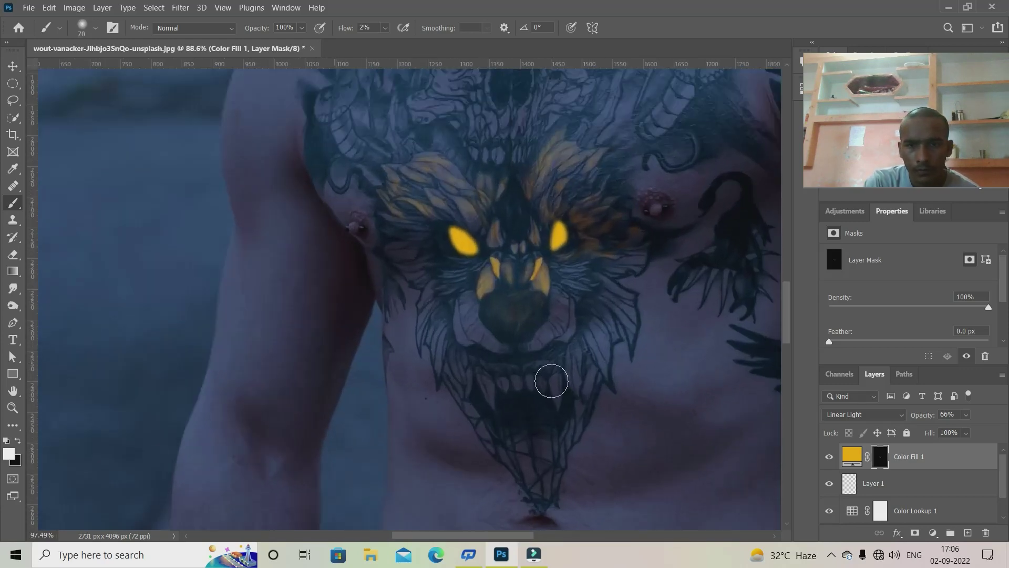
scroll(547, 384, up, 2)
scroll(550, 379, up, 3)
scroll(550, 379, up, 2)
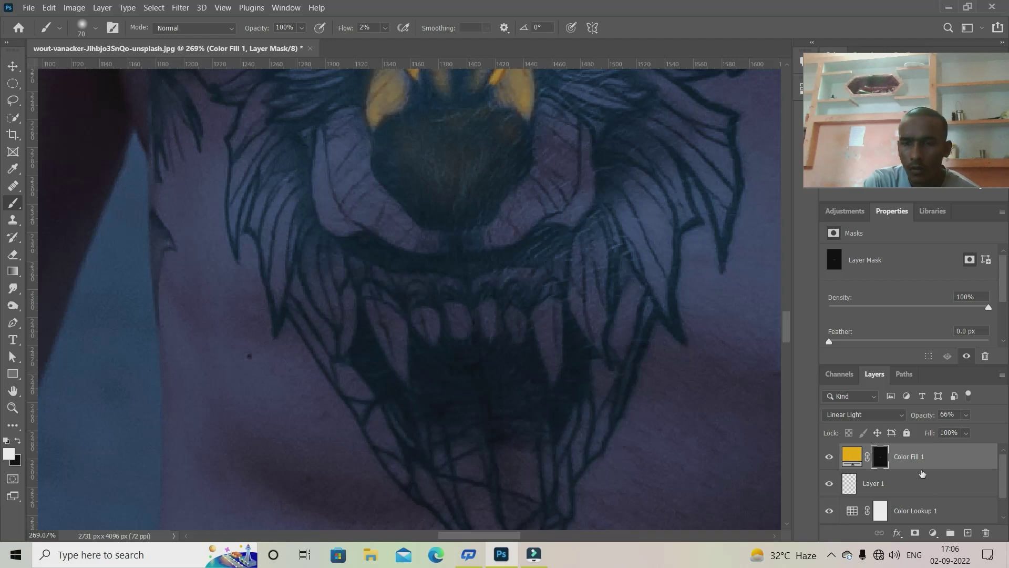
Add and delete an empty layer, then cancel a trial Gradient Fill layer.
click(967, 533)
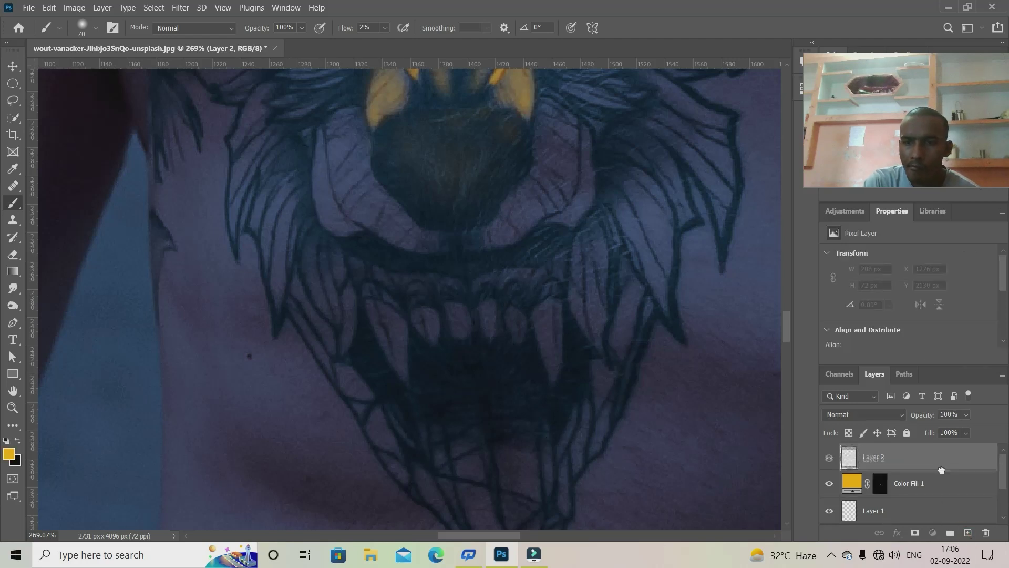
drag(885, 458, 986, 533)
click(933, 532)
click(868, 313)
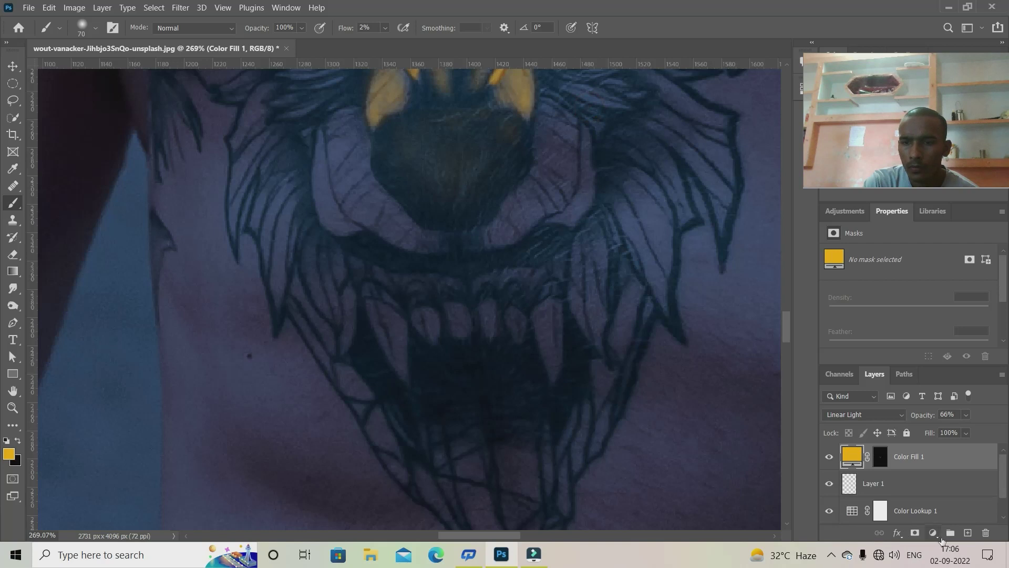
click(933, 532)
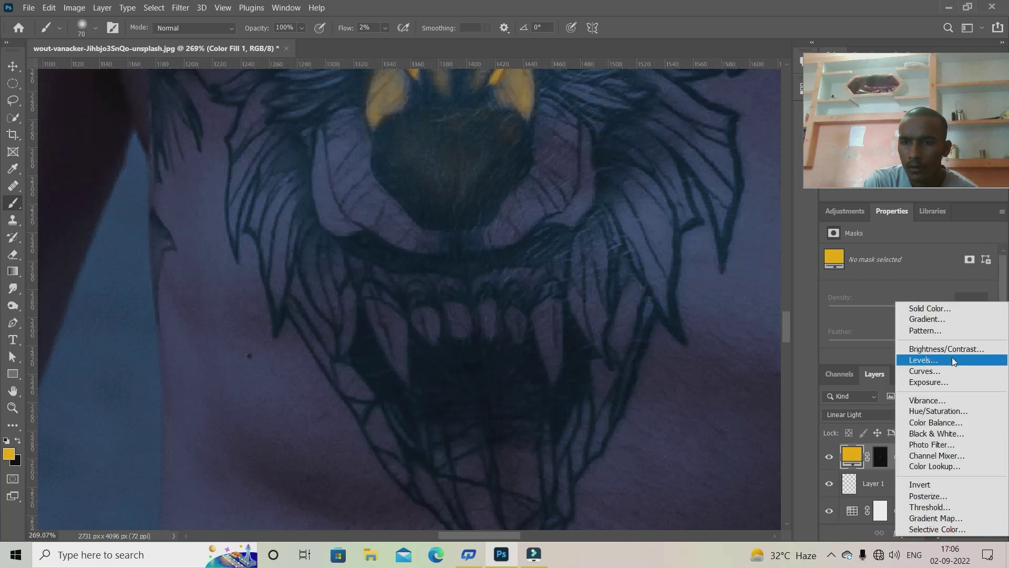
Try a near-white Solid Color fill layer in Normal mode, then delete it.
click(945, 310)
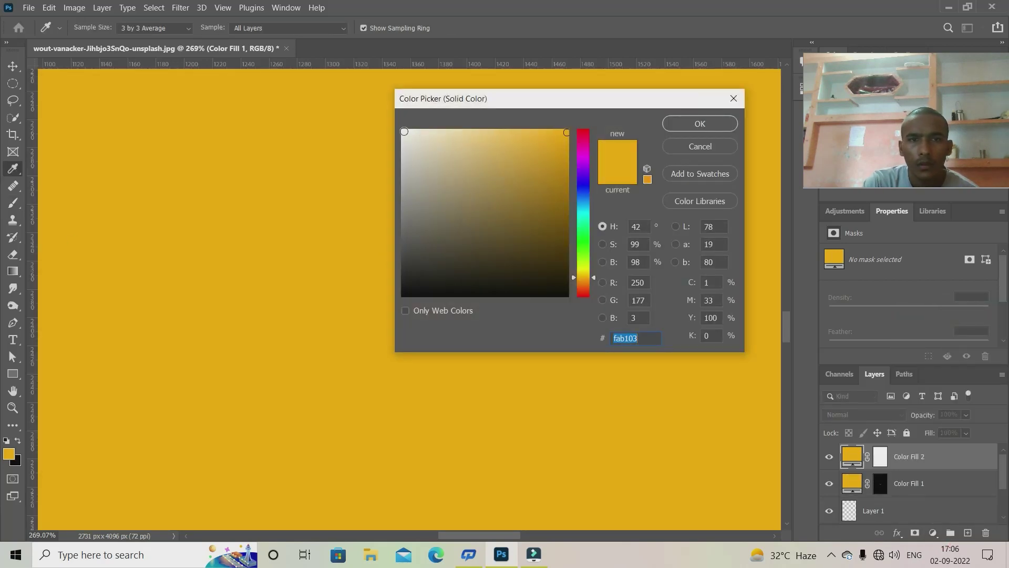
click(404, 132)
click(718, 121)
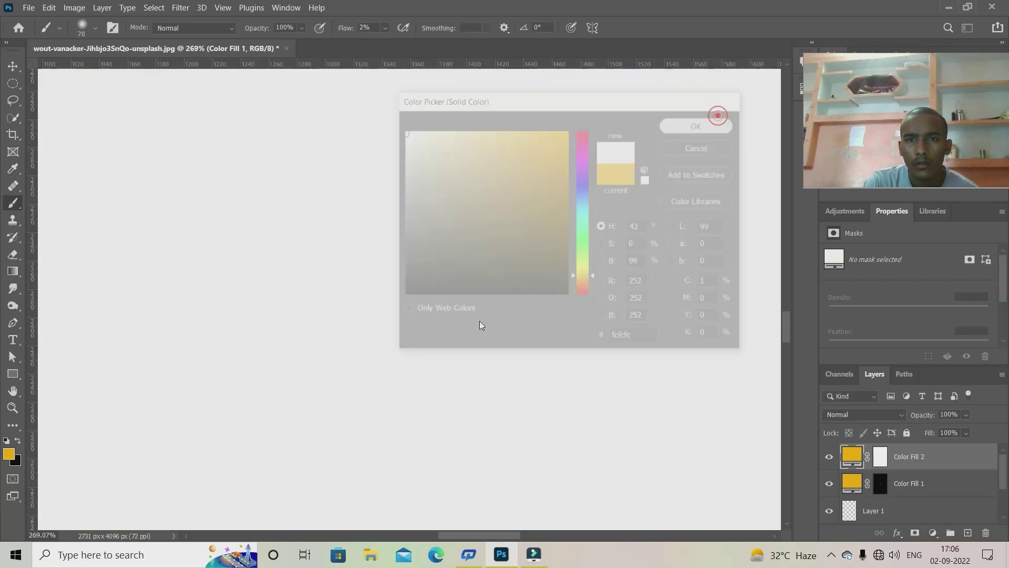
click(880, 460)
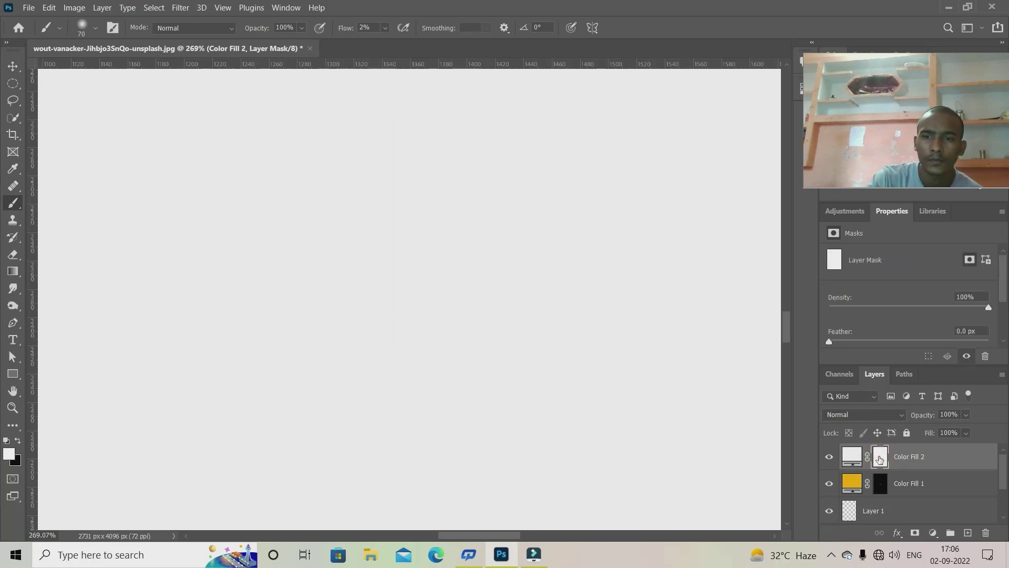
click(864, 414)
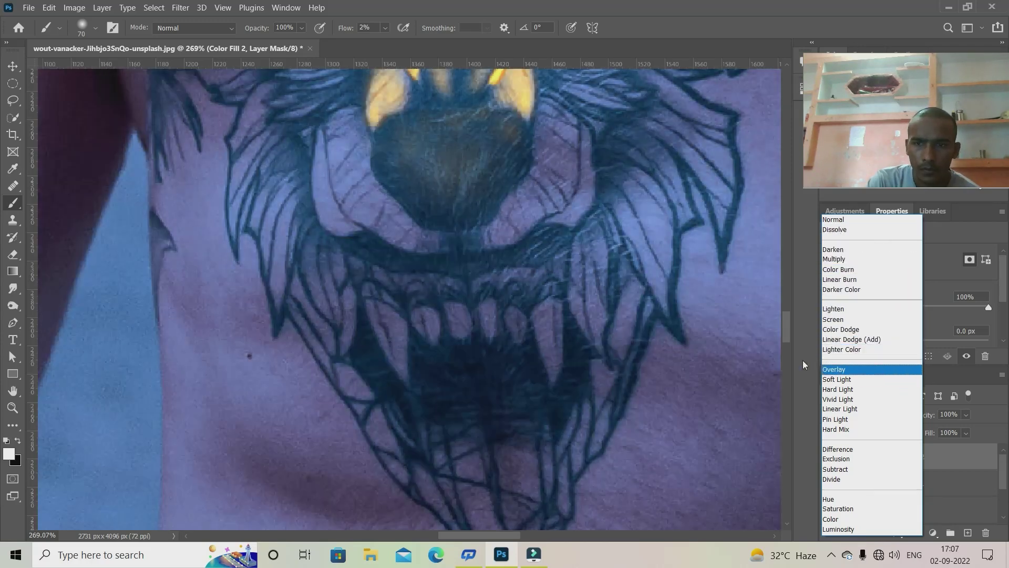
key(Escape)
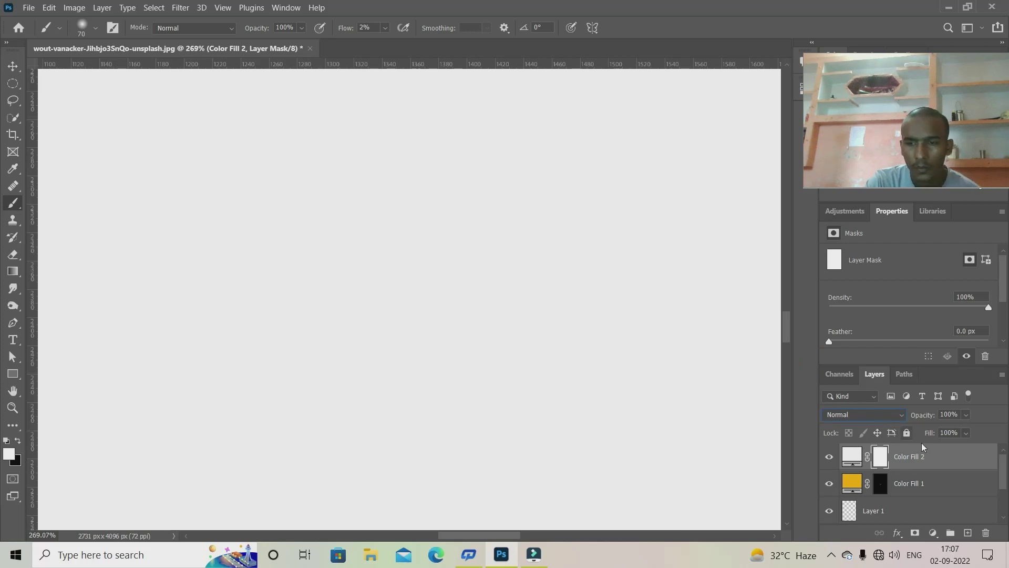
key(Delete)
Add a new layer and set up a white 25 px brush at 100% flow.
click(968, 532)
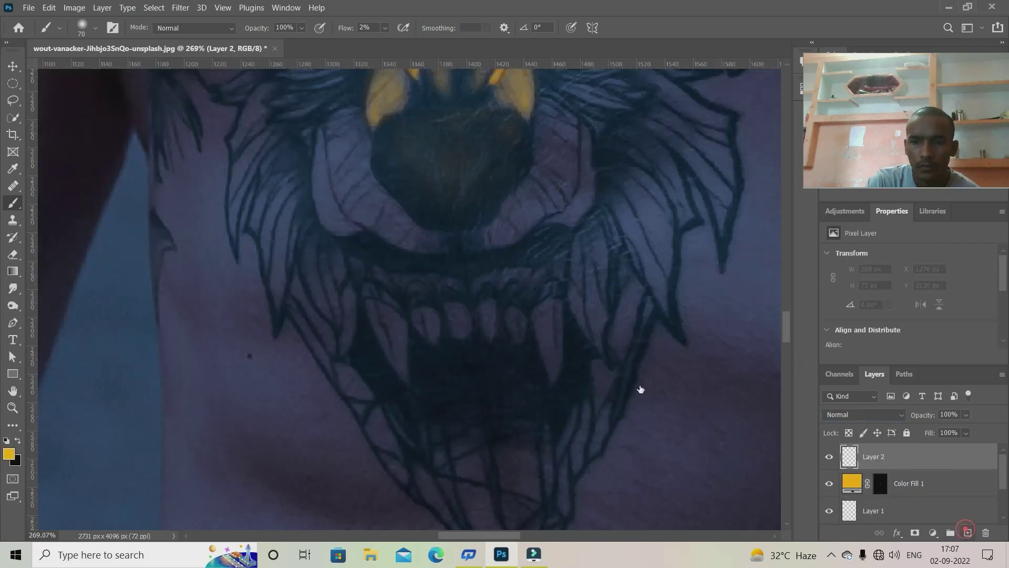
click(8, 453)
click(406, 137)
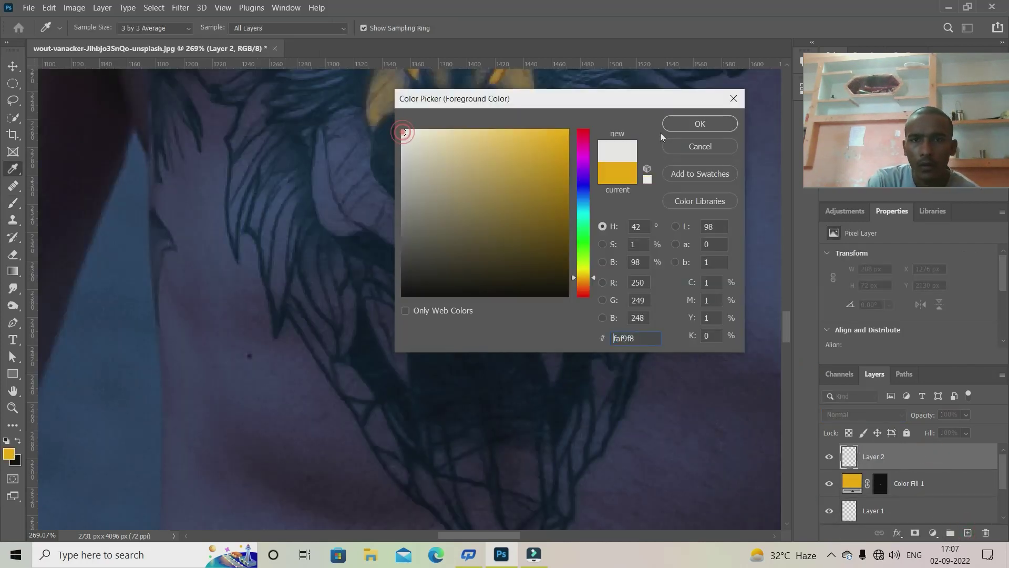
click(699, 124)
key(b)
scroll(440, 305, up, 3)
right_click(373, 296)
drag(470, 337, 451, 337)
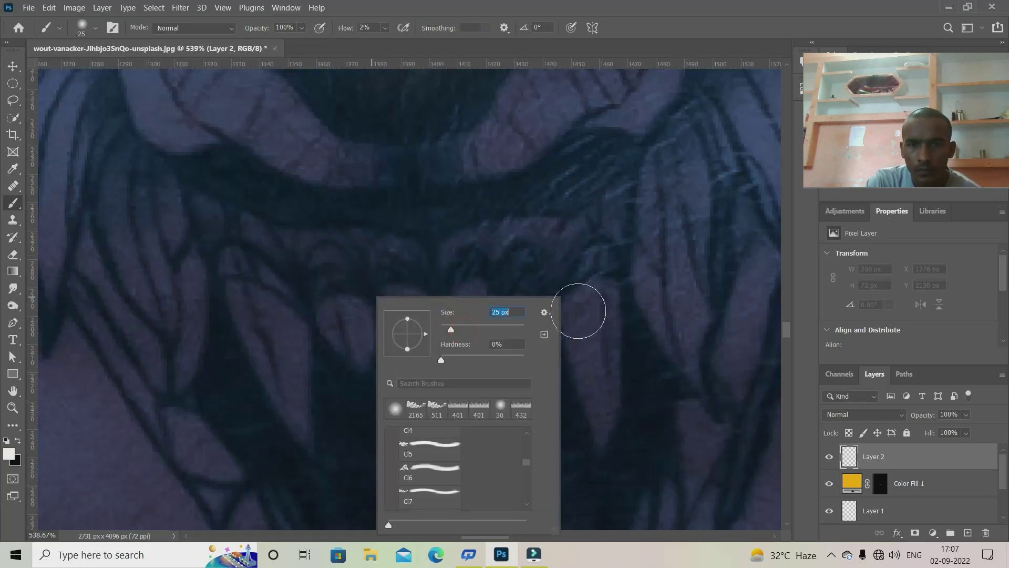
drag(383, 32, 626, 163)
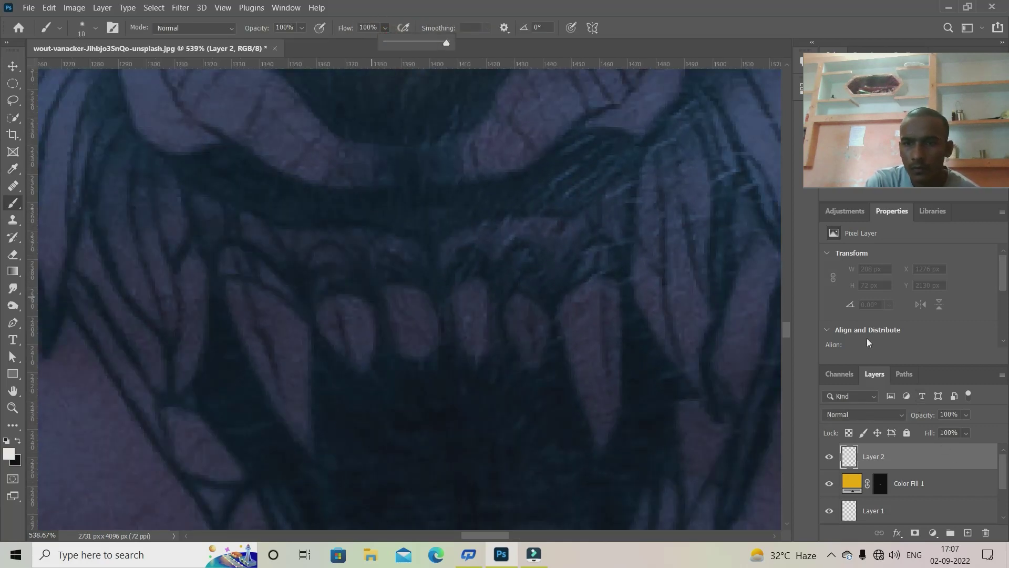
Paint the wolf's small teeth and left fang white.
mouse_move(568, 319)
mouse_down()
mouse_move(599, 288)
mouse_move(586, 354)
mouse_move(604, 313)
mouse_move(604, 416)
mouse_up()
drag(513, 304, 529, 337)
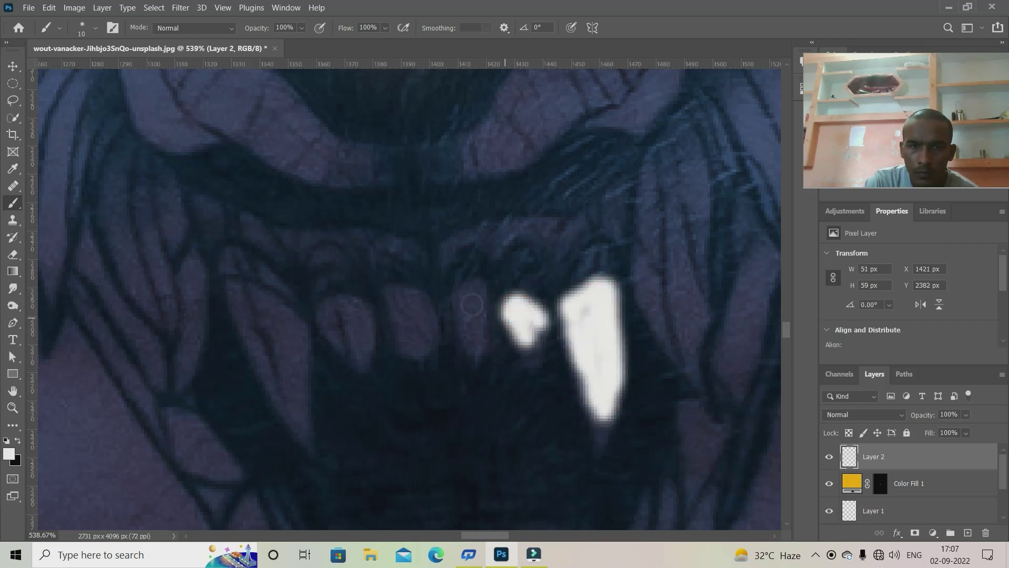
mouse_move(472, 305)
mouse_down()
mouse_move(462, 288)
mouse_move(473, 339)
mouse_up()
mouse_move(389, 289)
mouse_down()
mouse_move(419, 310)
mouse_move(424, 342)
mouse_up()
mouse_move(336, 310)
mouse_down()
mouse_move(364, 357)
mouse_move(337, 323)
mouse_move(319, 328)
mouse_up()
mouse_move(238, 288)
mouse_down()
mouse_move(292, 407)
mouse_move(273, 321)
mouse_move(302, 405)
mouse_move(247, 294)
mouse_up()
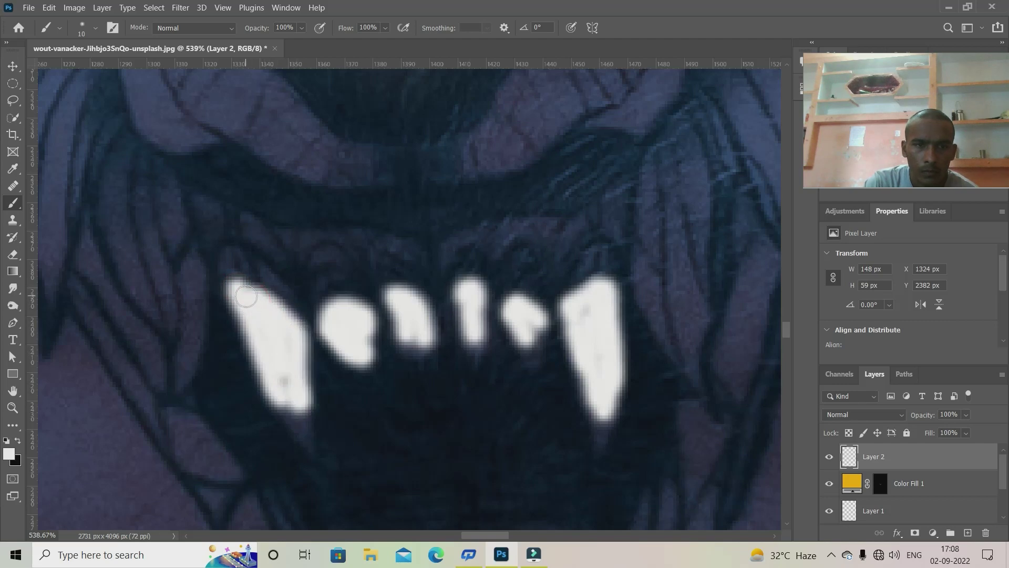
drag(452, 526, 421, 401)
alt+scroll(479, 401, down, 3)
scroll(525, 444, down, 2)
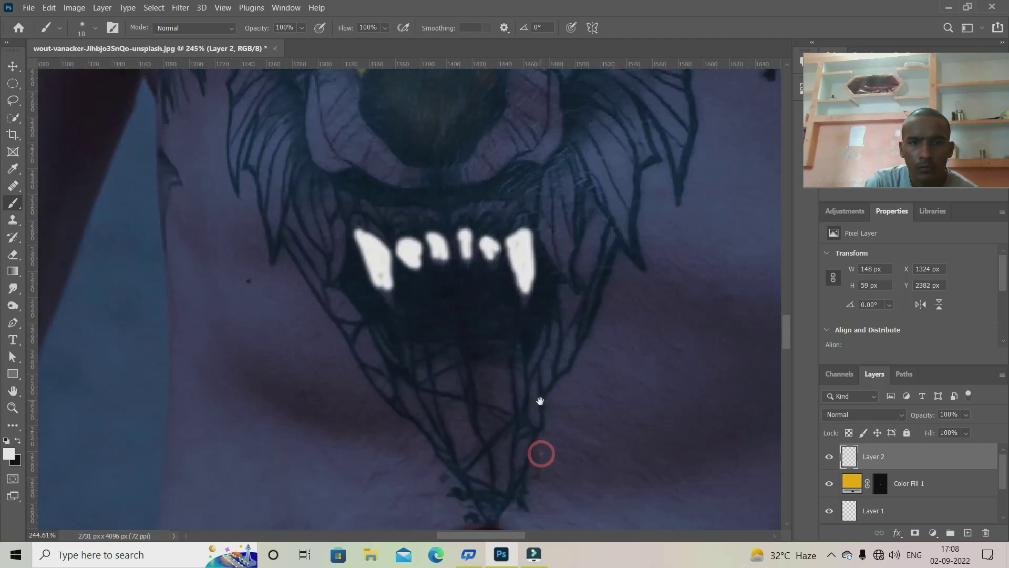
scroll(547, 437, down, 2)
scroll(558, 435, up, 1)
scroll(560, 435, down, 1)
scroll(560, 435, down, 2)
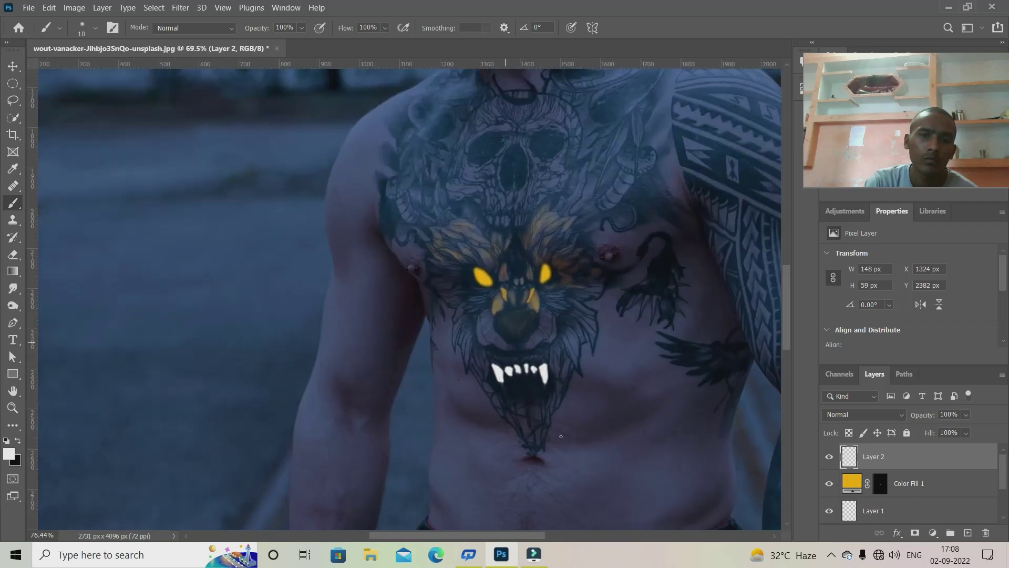
scroll(333, 293, up, 3)
scroll(451, 376, up, 1)
scroll(423, 392, up, 3)
Touch up the fang edges with a 6 px brush, then delete the painted layer.
mouse_move(604, 223)
mouse_down()
mouse_move(604, 279)
mouse_move(611, 251)
mouse_up()
right_click(532, 265)
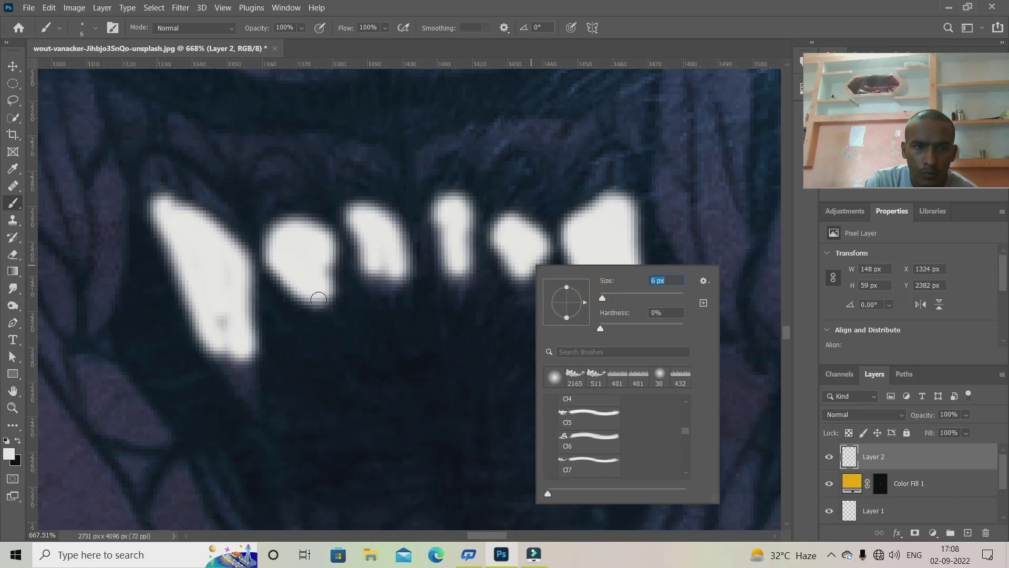
drag(319, 299, 328, 289)
scroll(373, 272, down, 5)
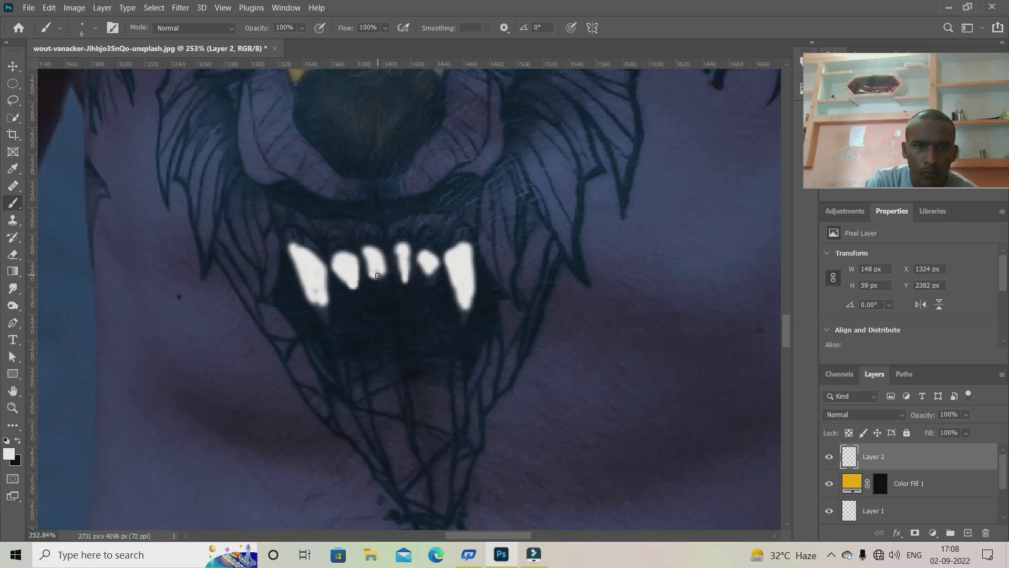
scroll(378, 276, down, 2)
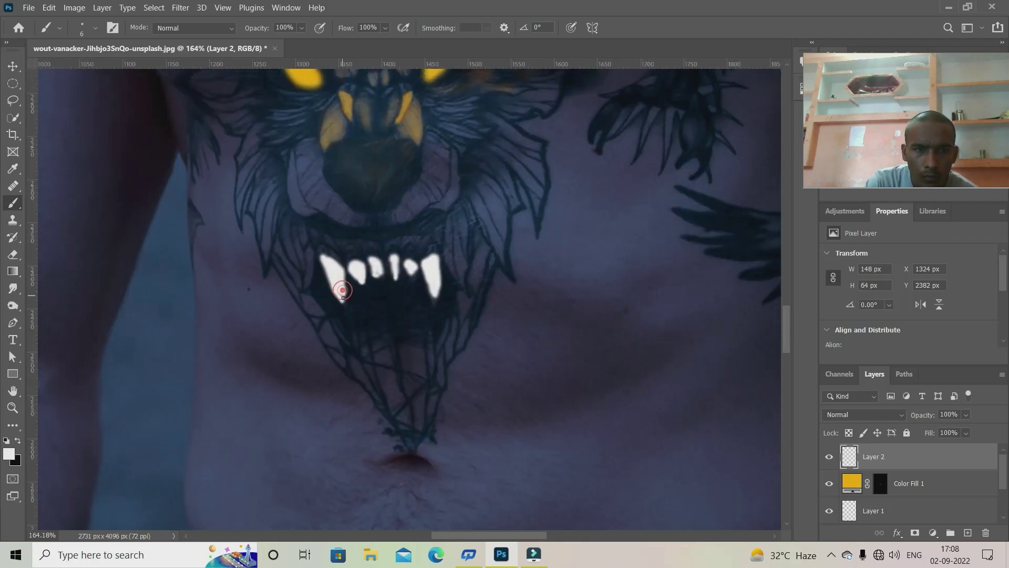
scroll(332, 290, up, 1)
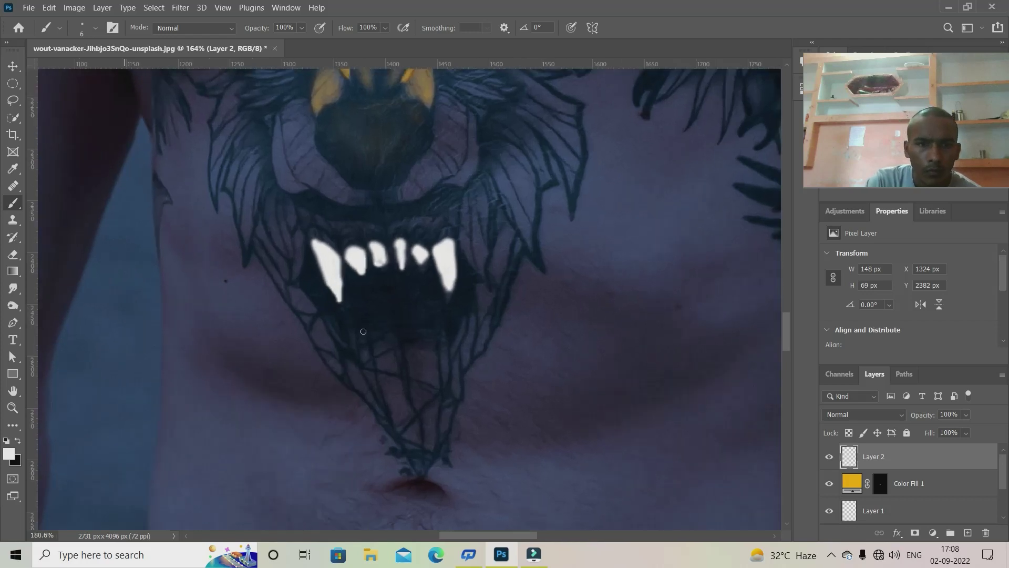
scroll(320, 276, up, 2)
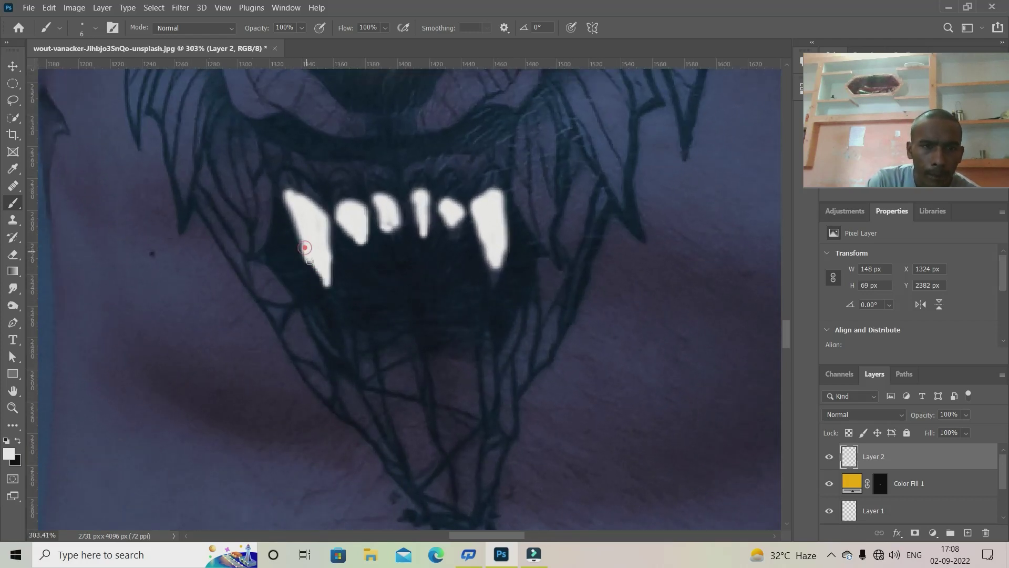
drag(305, 248, 331, 275)
scroll(494, 276, down, 2)
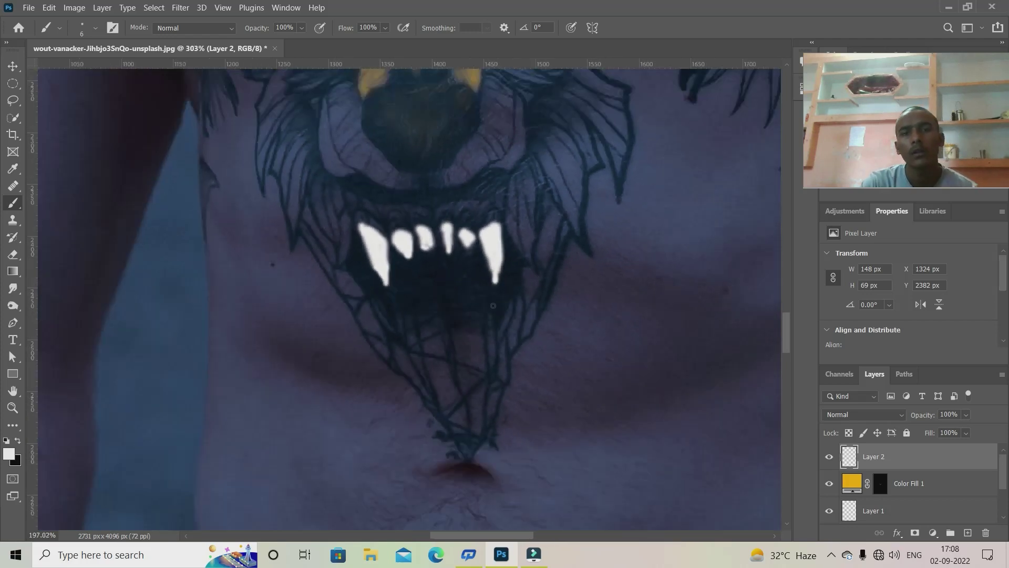
scroll(500, 416, down, 2)
key(Delete)
Start a Pen Tool path along the wolf's teeth, undoing two misplaced anchors.
scroll(401, 207, up, 2)
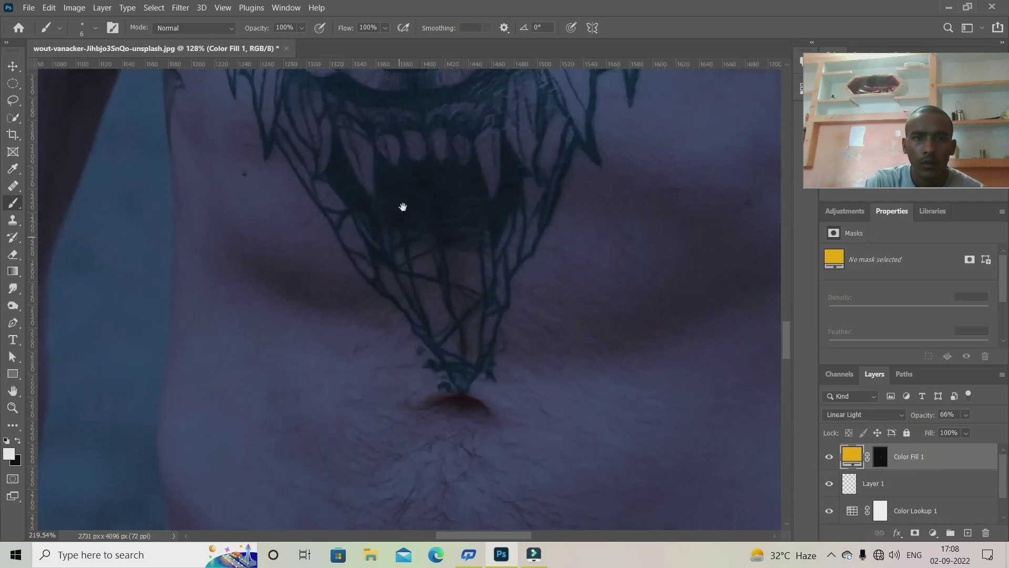
scroll(410, 406, up, 2)
scroll(401, 338, up, 1)
click(13, 117)
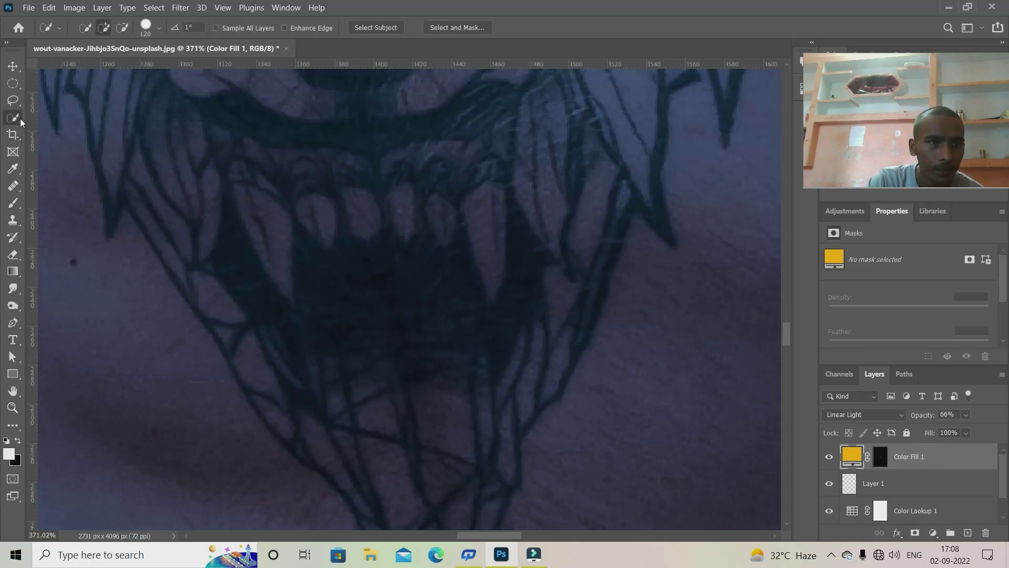
click(12, 322)
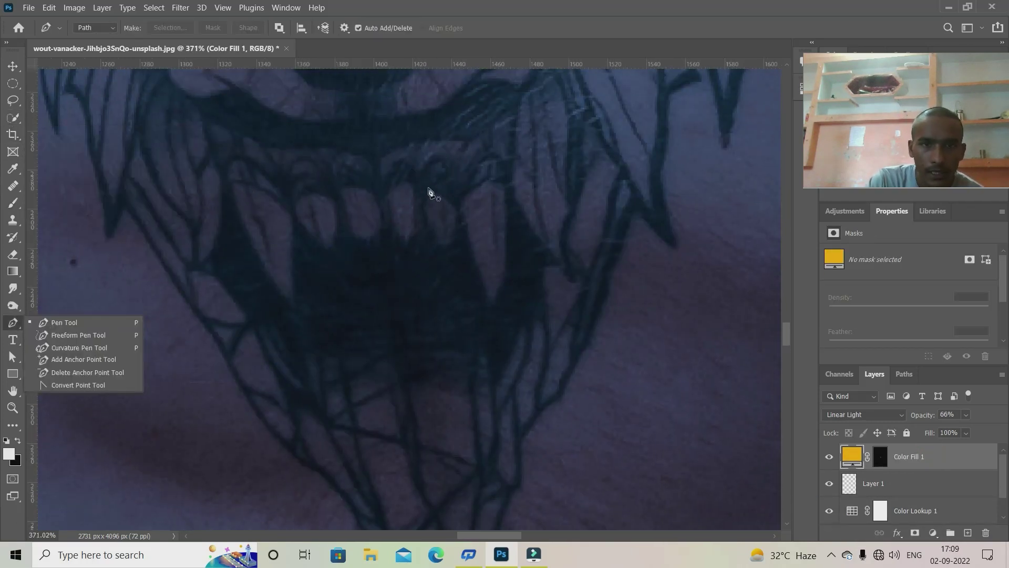
click(485, 183)
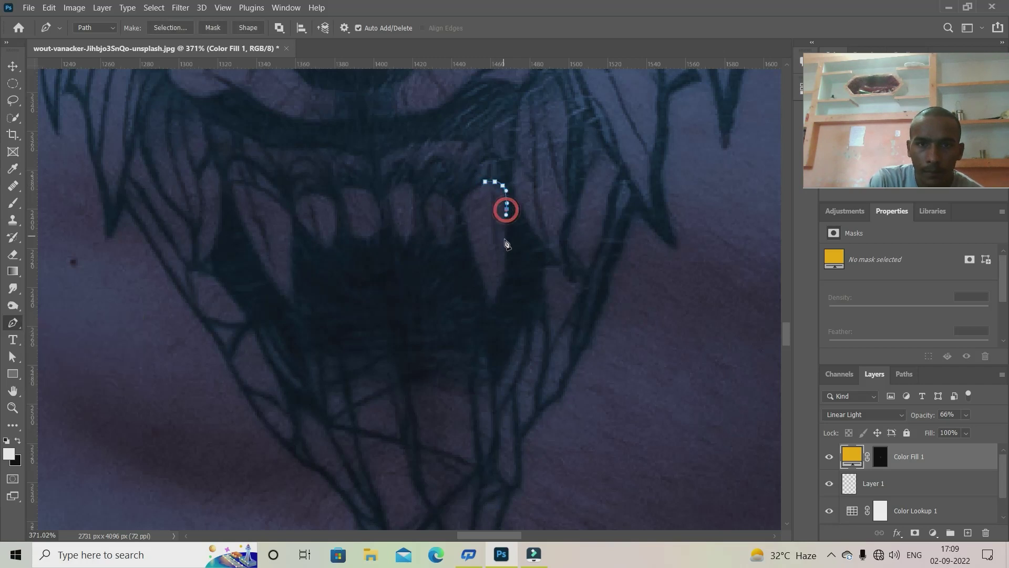
key(ctrl+z)
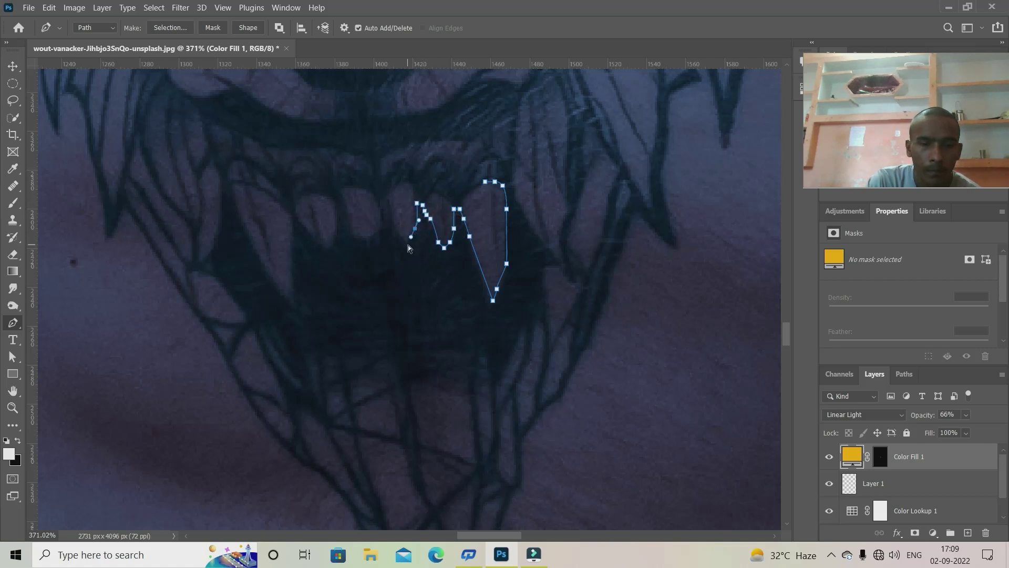
key(ctrl+z)
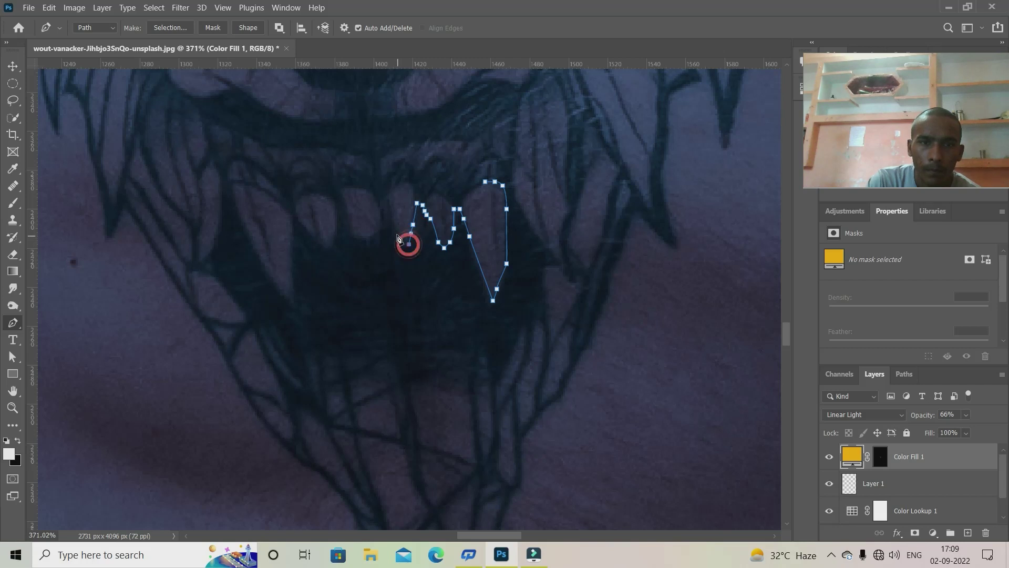
scroll(402, 252, down, 2)
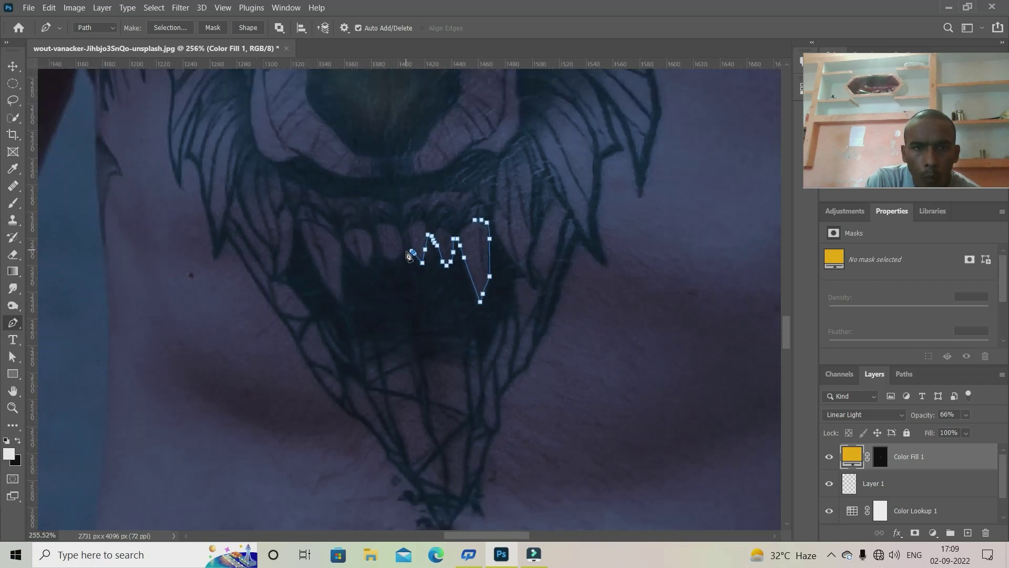
Extend the outline around the left fang, close it, and load it as a selection.
click(370, 262)
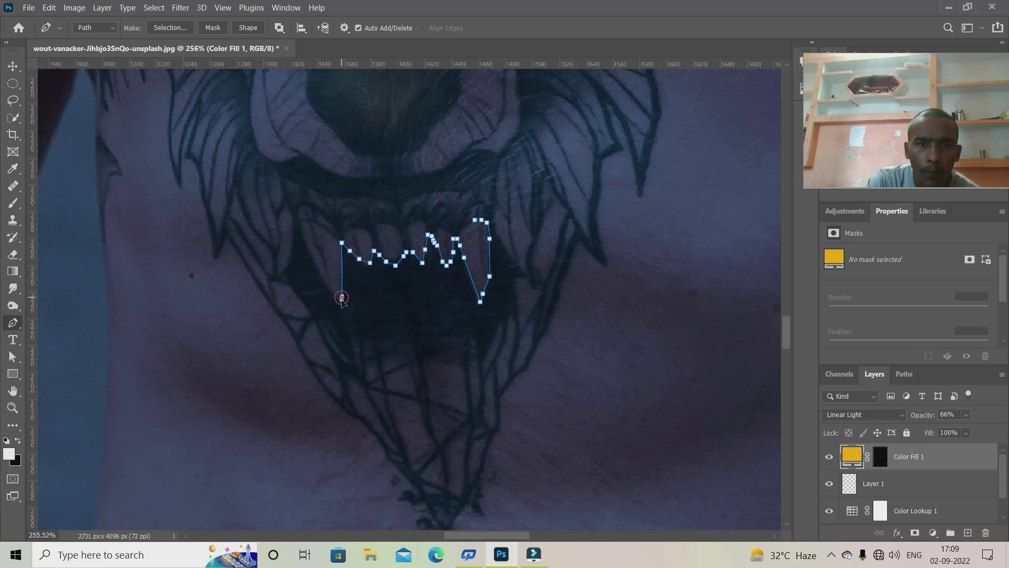
click(309, 251)
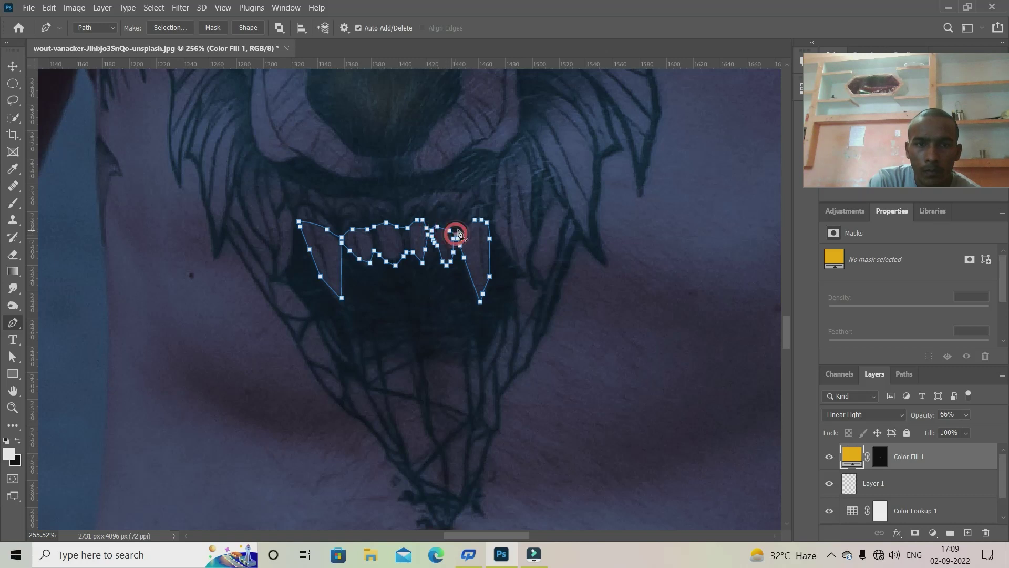
click(478, 224)
key(ctrl+Return)
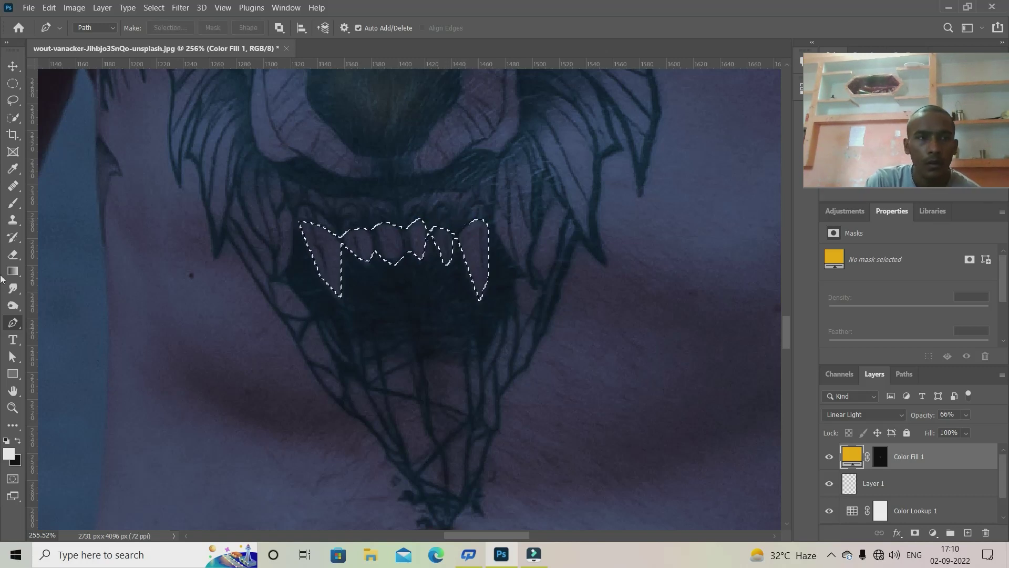
Paint the selected teeth solid white on a new layer and deselect.
click(968, 533)
click(16, 208)
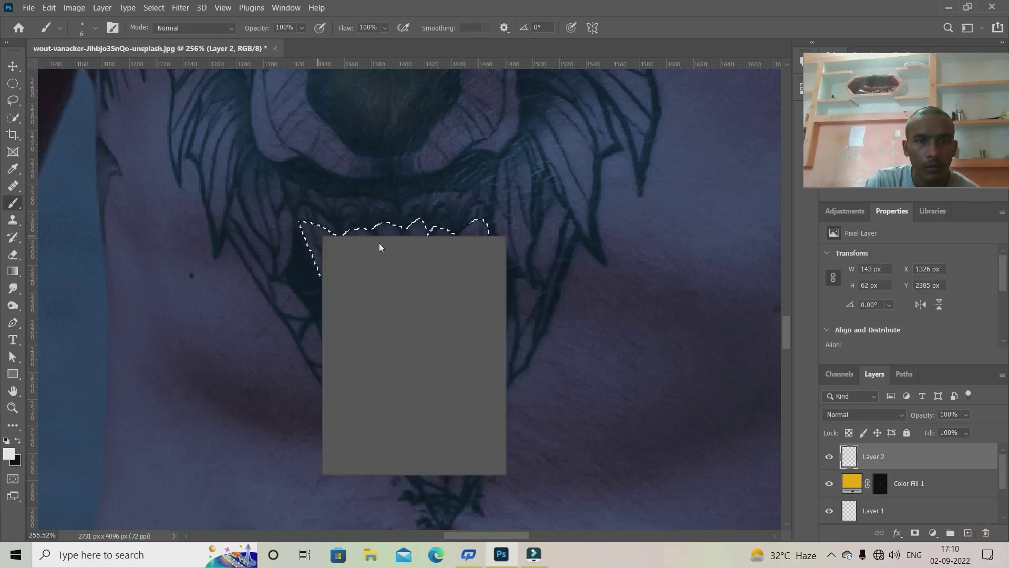
drag(473, 253, 305, 258)
key(ctrl+d)
alt+scroll(371, 439, down, 1)
Split the Underlying Layer black slider to 0/37 so dark linework shows through the white.
click(902, 415)
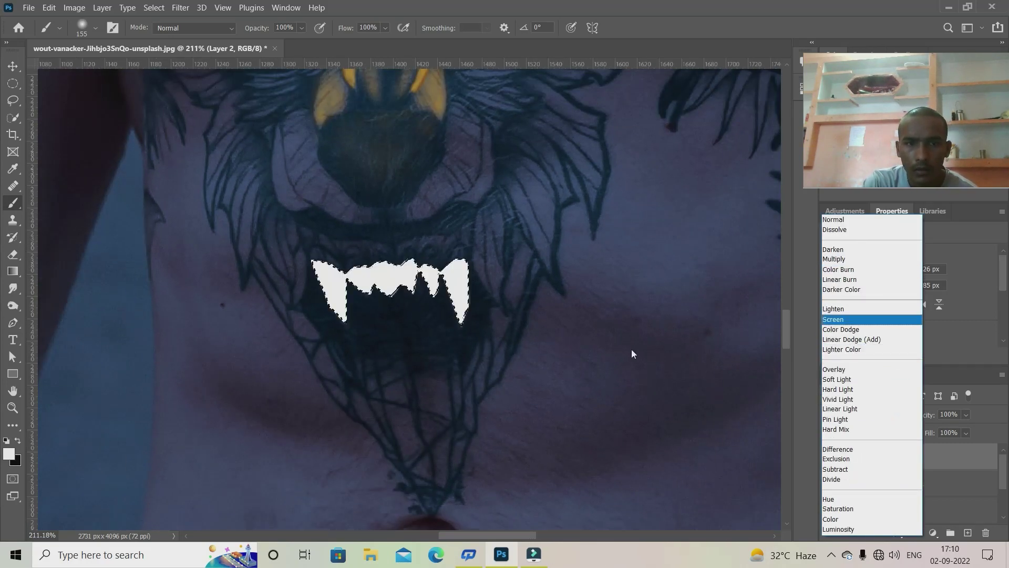
click(792, 433)
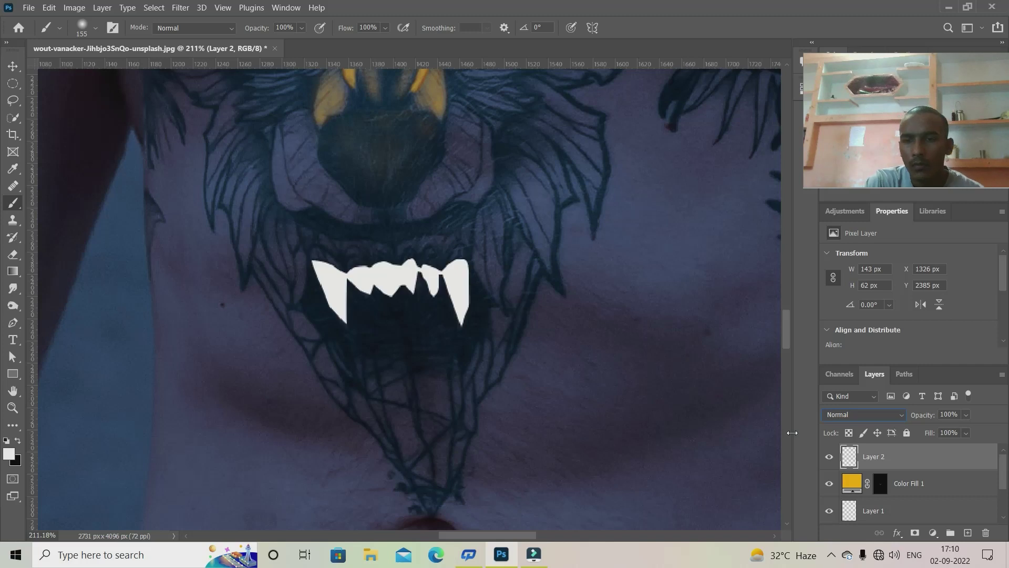
double_click(962, 467)
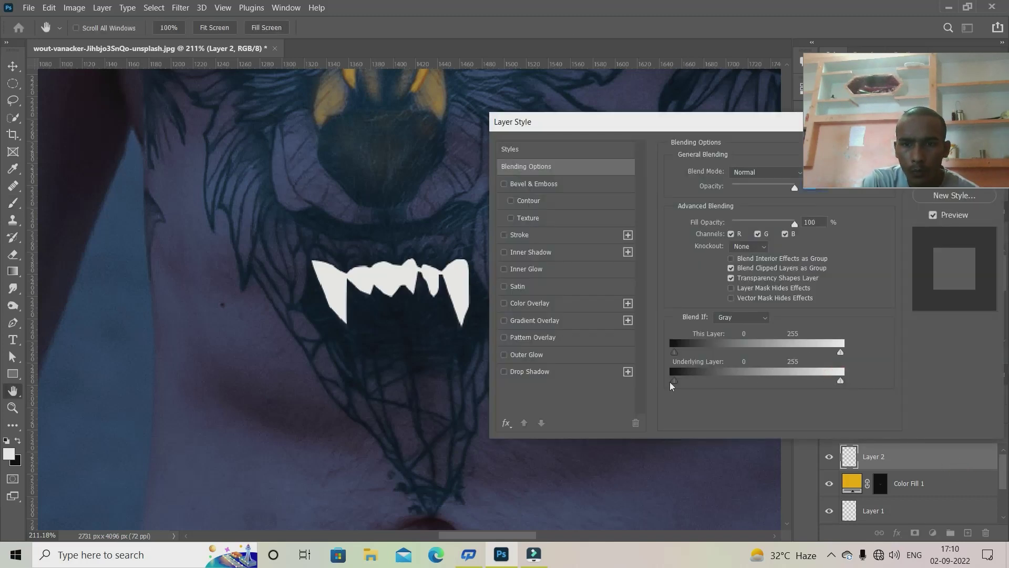
drag(673, 381, 697, 380)
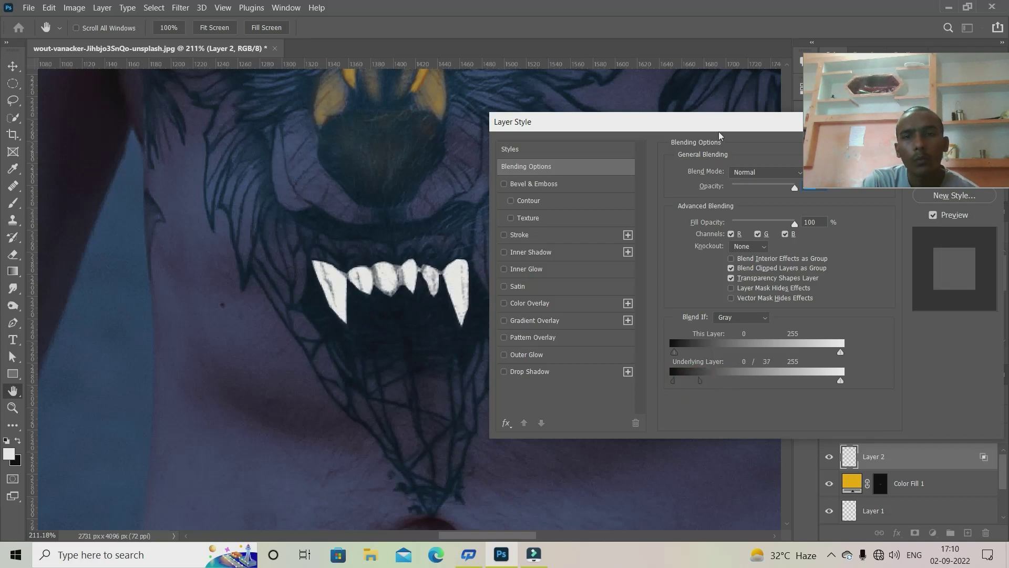
drag(630, 122, 446, 194)
Soften the white fangs with a roughly 1 px Gaussian Blur.
click(809, 207)
key(b)
click(180, 8)
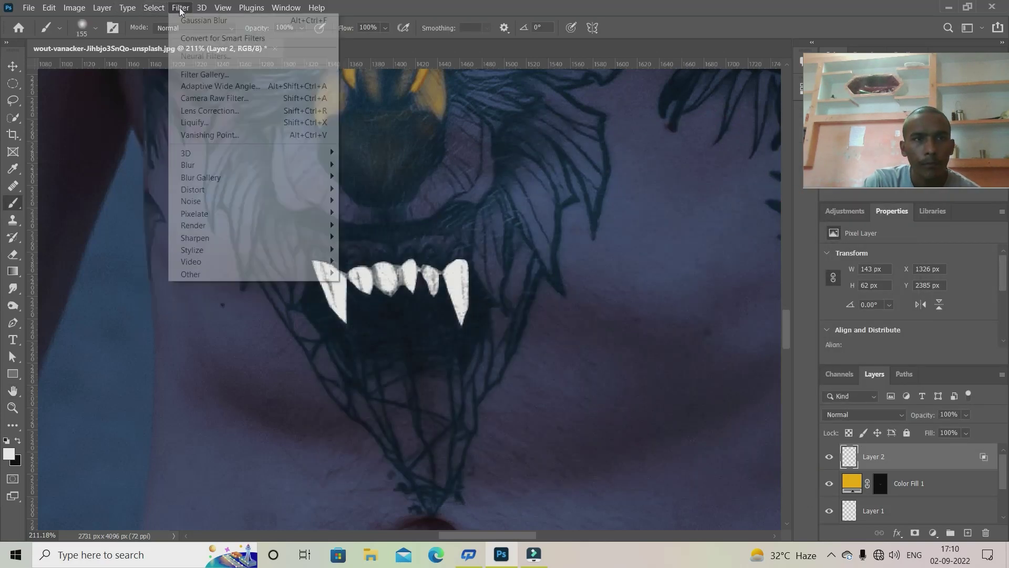
click(392, 214)
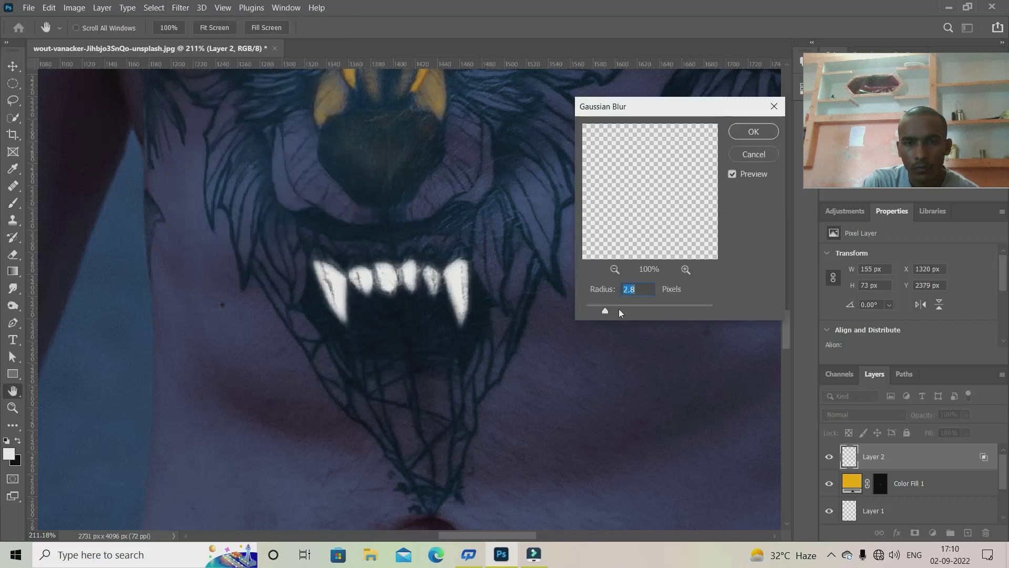
drag(617, 308, 597, 307)
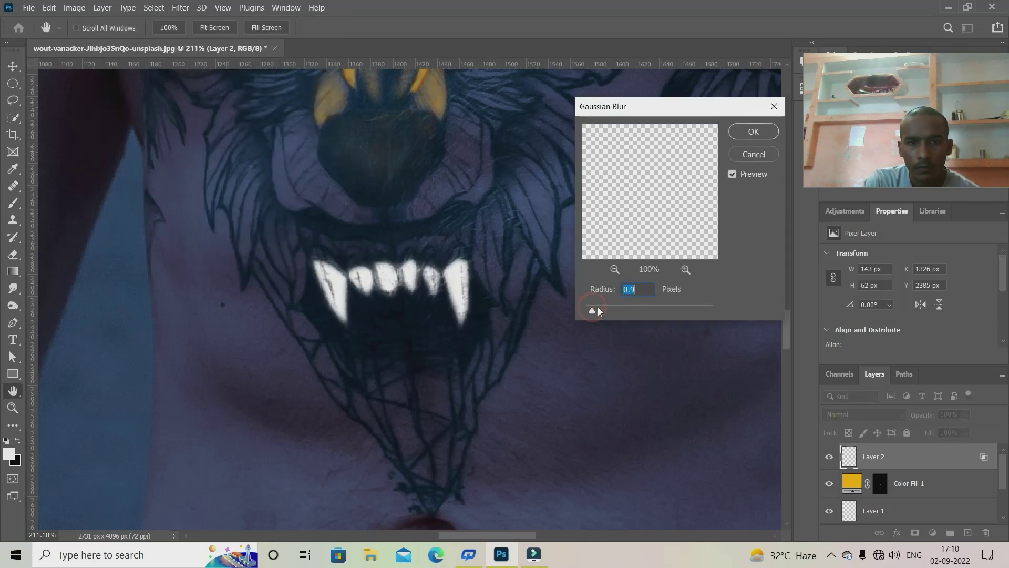
click(753, 131)
key(b)
scroll(504, 311, down, 8)
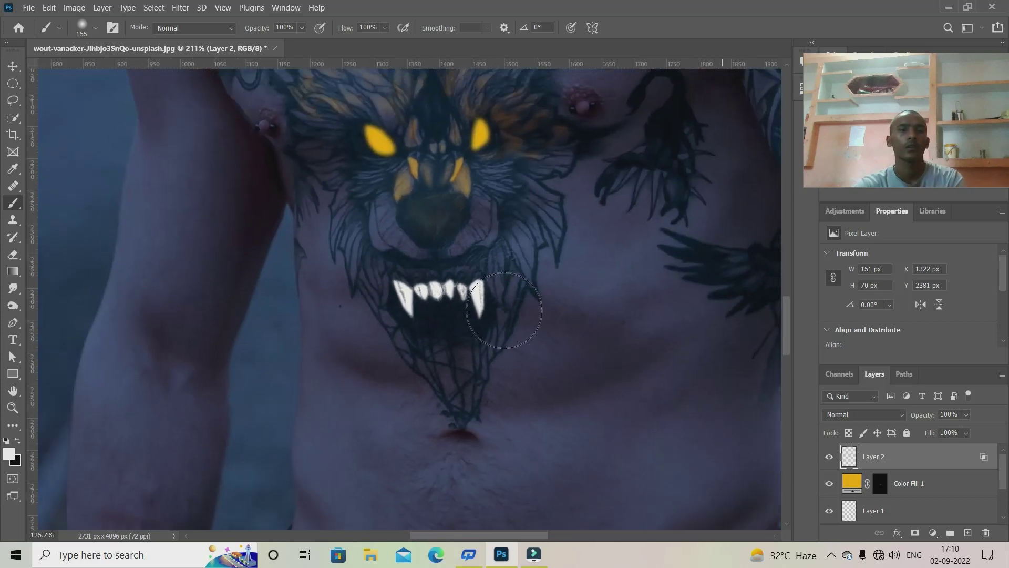
scroll(504, 310, up, 3)
scroll(503, 306, up, 4)
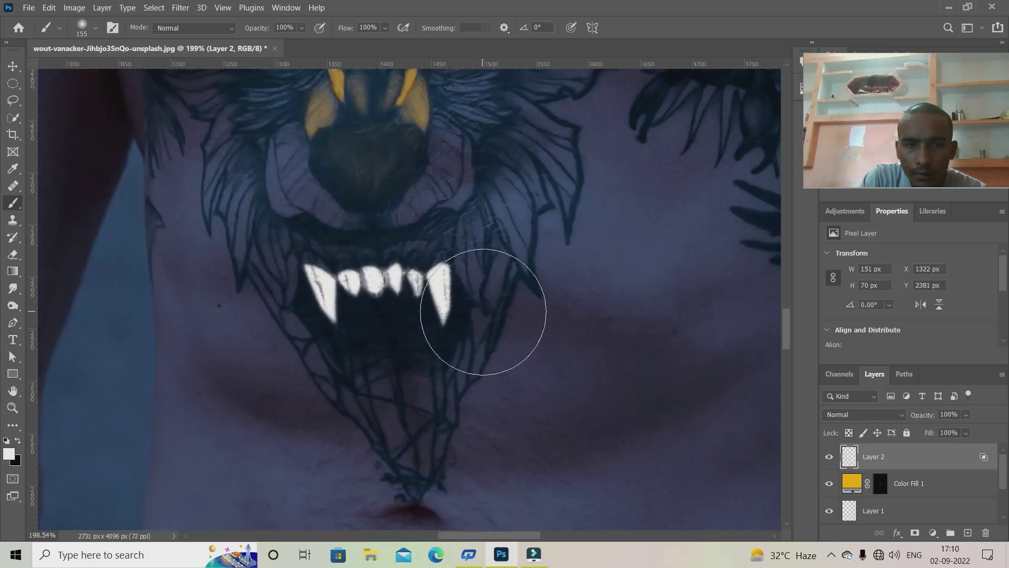
scroll(478, 421, up, 2)
Add a new empty layer above the fangs and set up a small, low-flow brush.
key(ctrl+shift+alt+n)
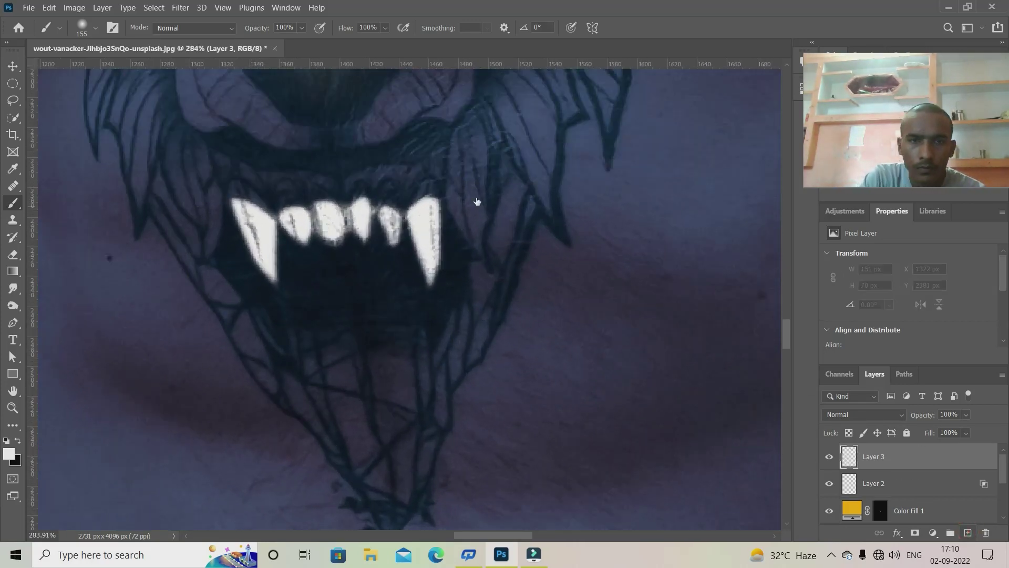
right_click(399, 213)
click(494, 233)
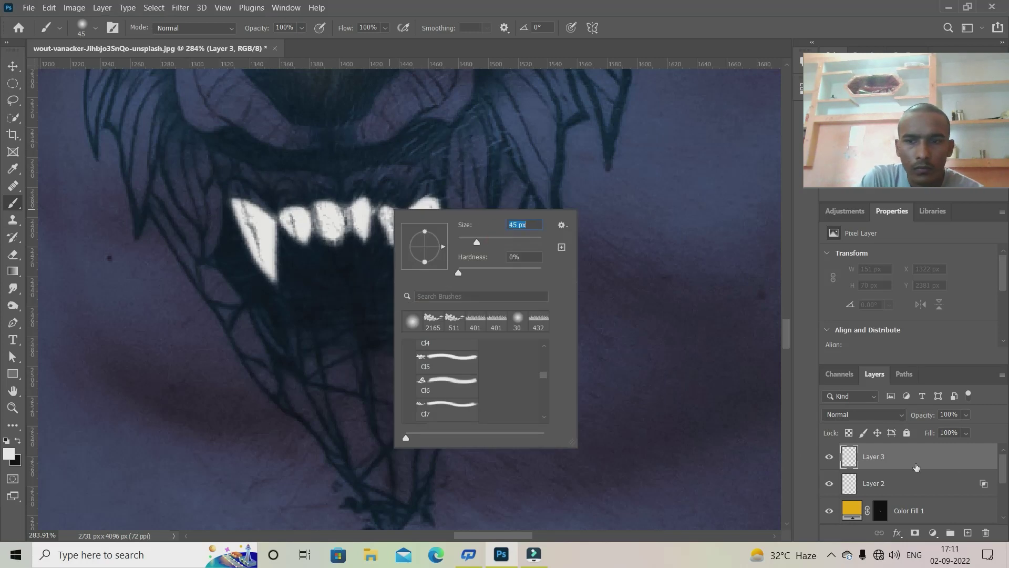
click(965, 415)
key(Escape)
key(shift+2)
key(shift+8)
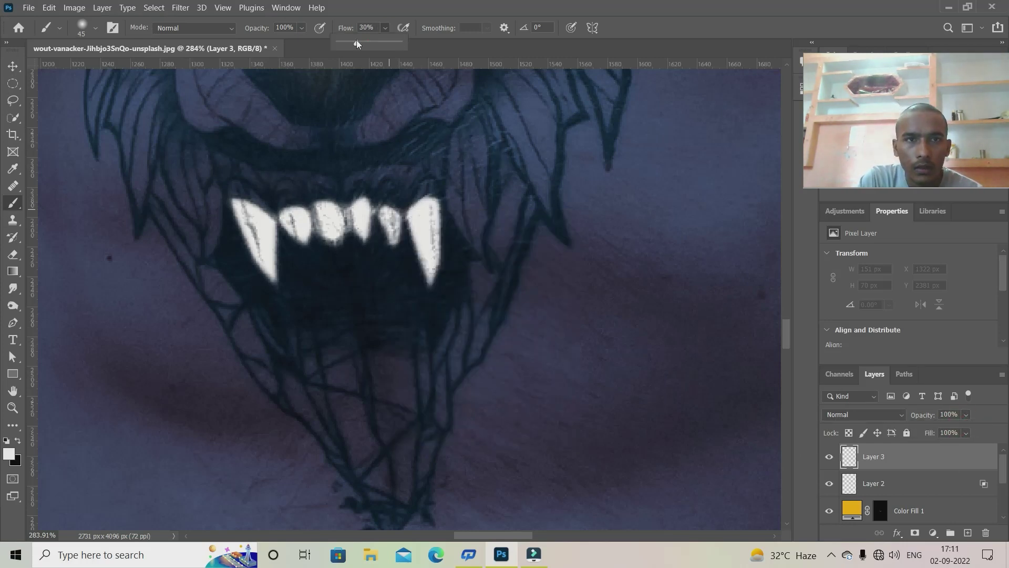
right_click(463, 209)
click(471, 171)
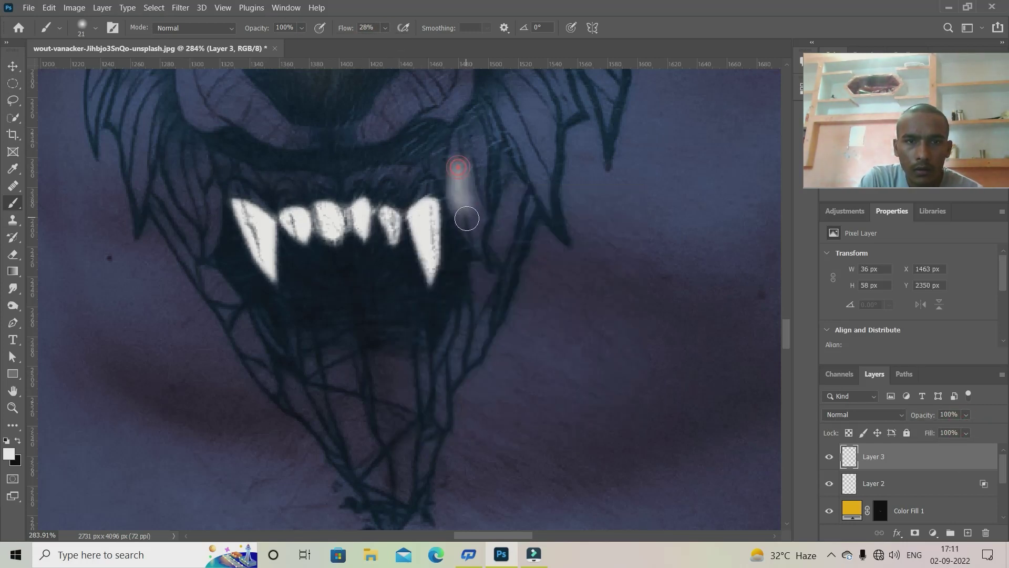
Paint soft light strokes beside the wolf's right fang with a tiny brush.
drag(472, 177, 480, 232)
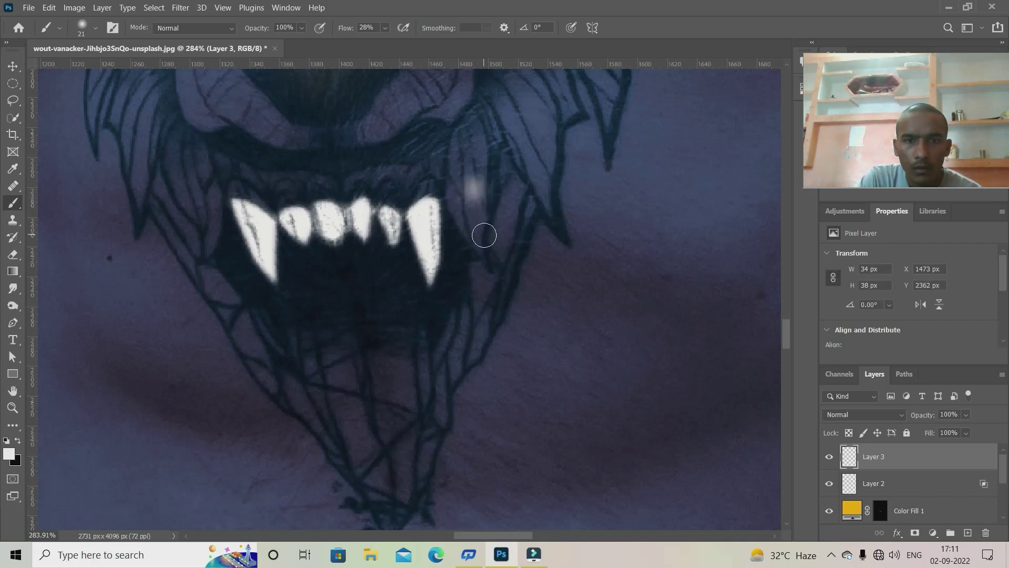
right_click(481, 231)
click(436, 145)
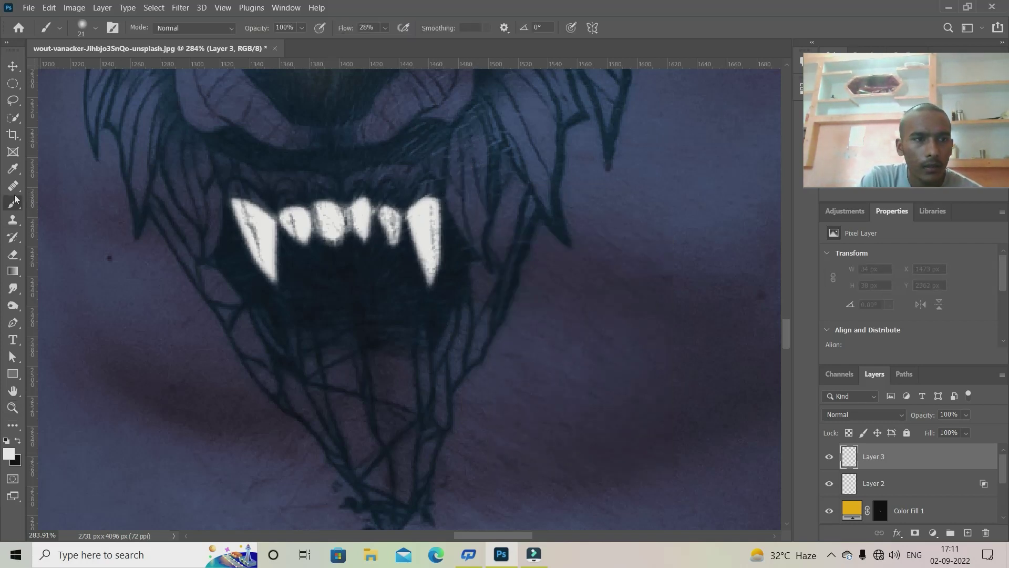
click(386, 27)
right_click(479, 214)
drag(489, 181, 481, 239)
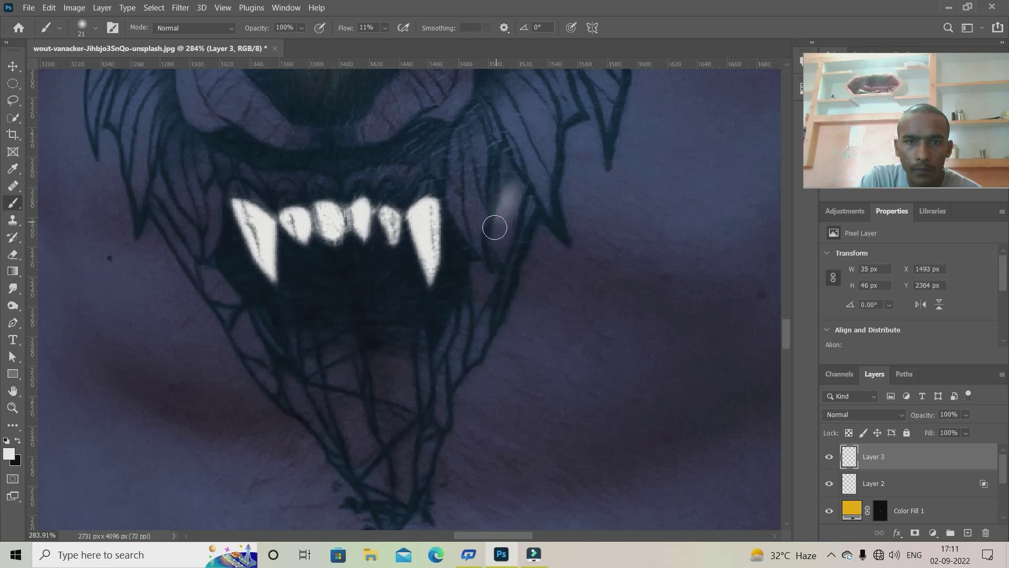
right_click(455, 153)
click(453, 153)
drag(452, 155, 461, 216)
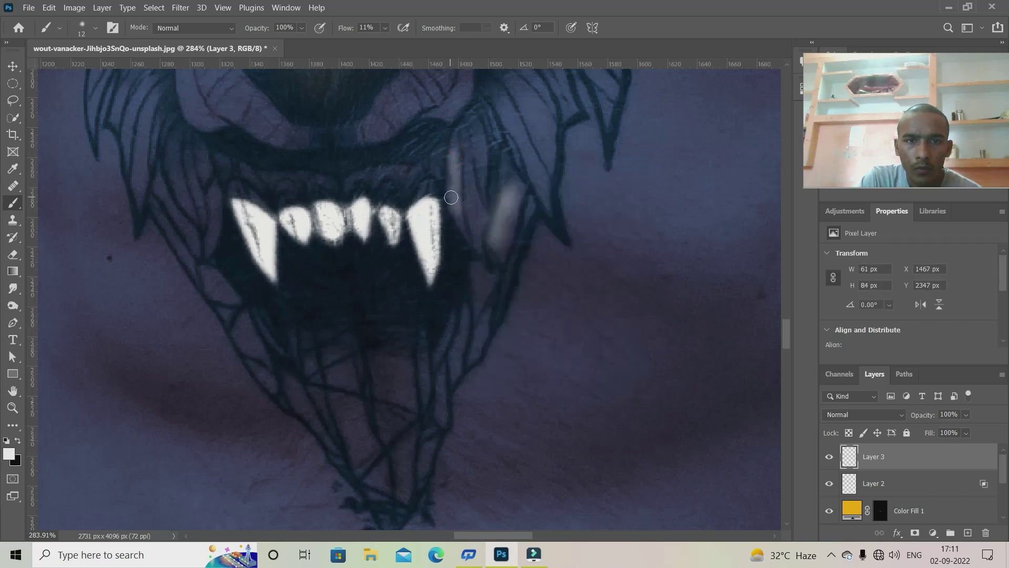
drag(466, 177, 479, 225)
Brush light highlights along the left fang, upper teeth, lower jaw and upper lip.
mouse_move(213, 190)
mouse_down()
mouse_move(213, 247)
mouse_move(202, 149)
mouse_move(276, 189)
mouse_move(305, 184)
mouse_up()
mouse_move(384, 174)
mouse_down()
mouse_move(219, 177)
mouse_move(173, 140)
mouse_move(192, 244)
mouse_move(259, 356)
mouse_up()
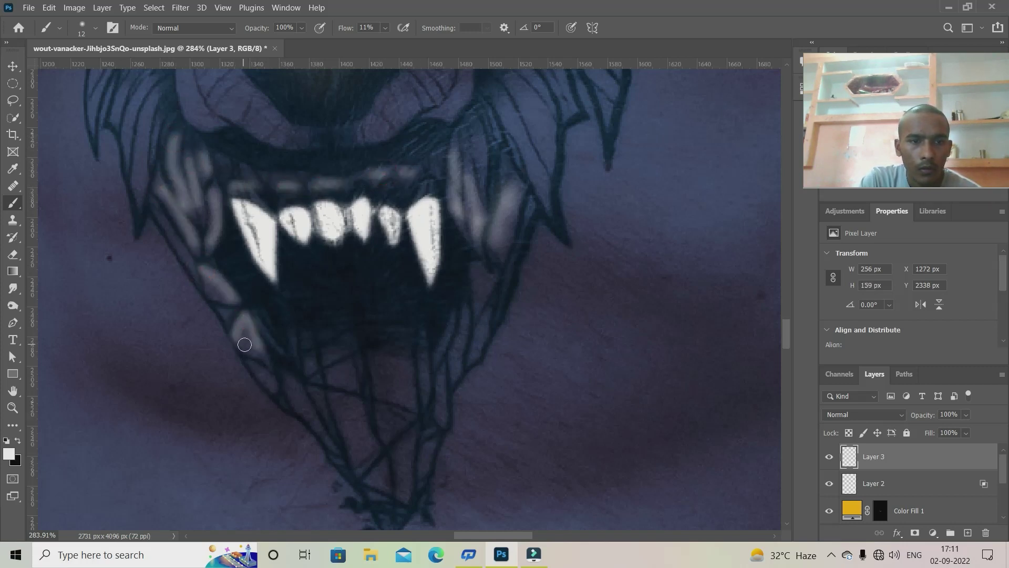
mouse_move(476, 267)
mouse_down()
mouse_move(484, 288)
mouse_move(438, 351)
mouse_up()
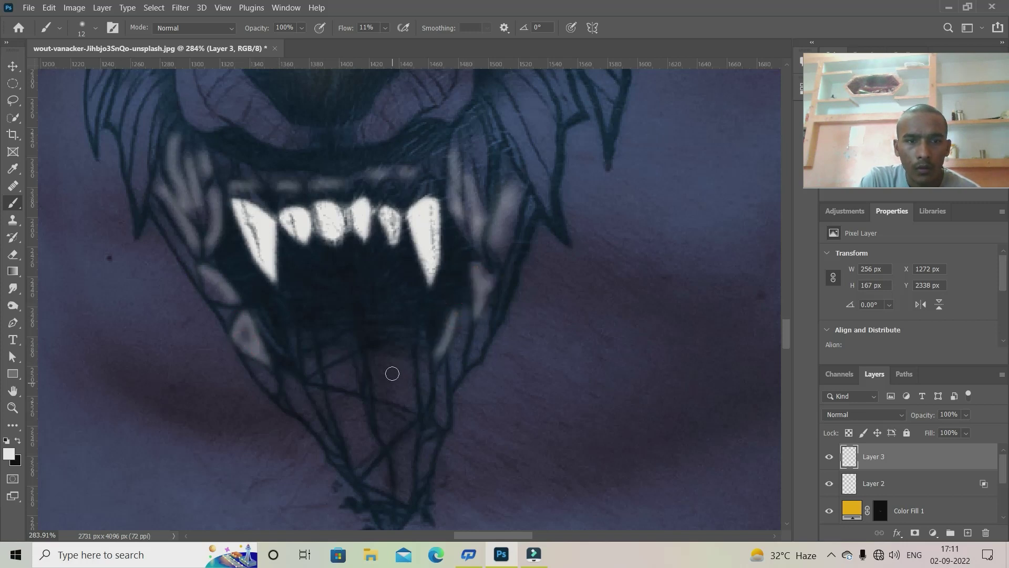
mouse_move(479, 303)
mouse_down()
mouse_move(453, 368)
mouse_move(465, 368)
mouse_up()
mouse_move(363, 361)
mouse_down()
mouse_move(326, 381)
mouse_move(395, 397)
mouse_up()
drag(404, 358, 412, 402)
drag(157, 213, 175, 231)
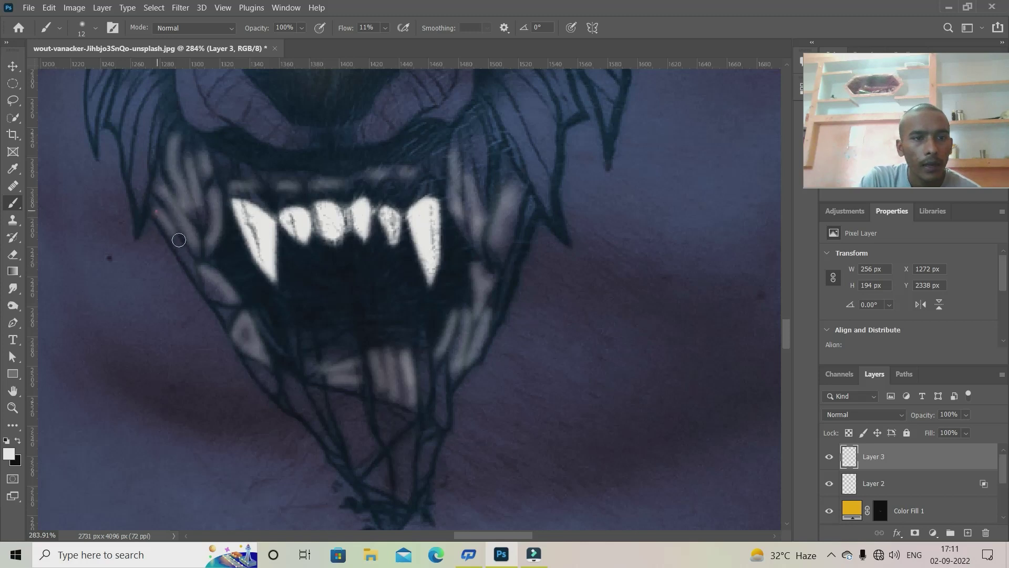
drag(273, 250, 311, 331)
drag(269, 212, 328, 243)
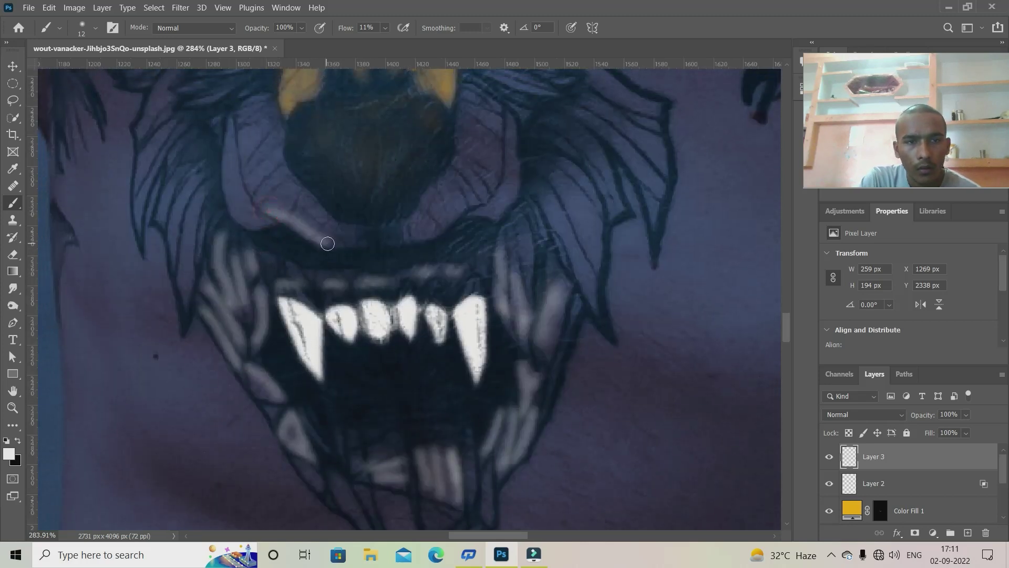
drag(410, 242, 470, 210)
At 1% brush flow, add a faint glow near the nose, right cheek and lower-left jaw.
right_click(526, 201)
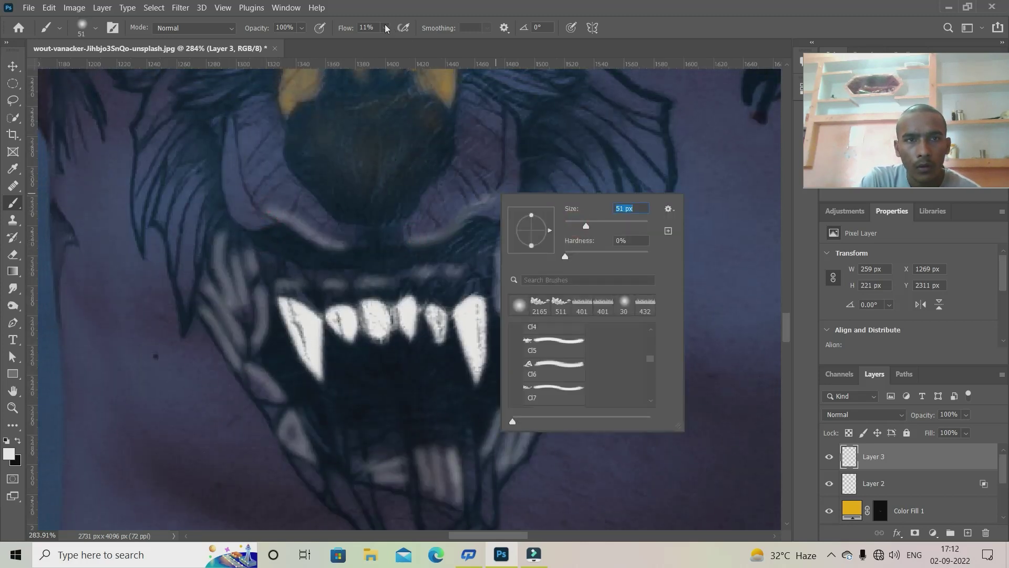
drag(387, 28, 377, 44)
drag(304, 207, 338, 223)
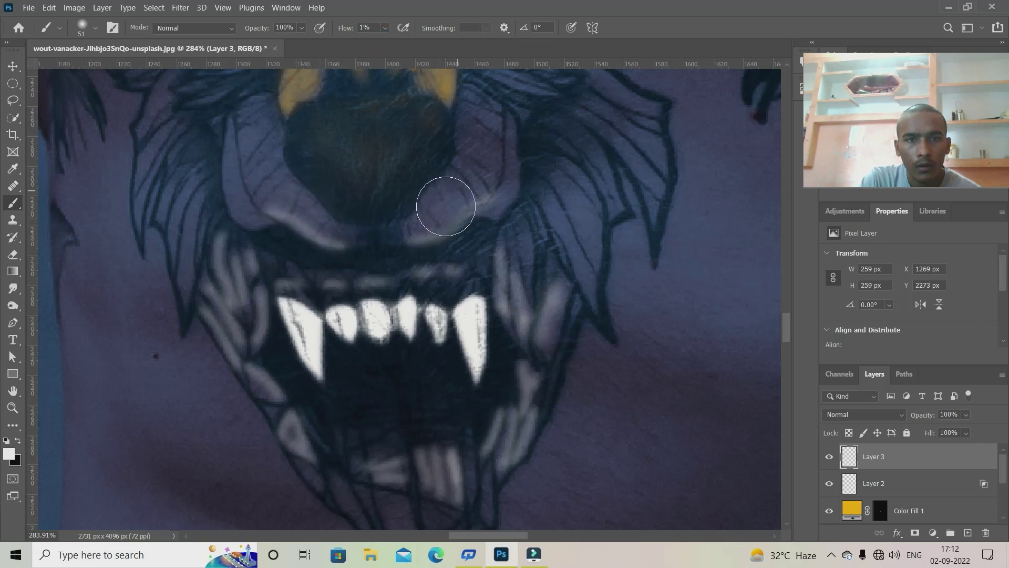
drag(445, 206, 491, 163)
mouse_move(550, 186)
mouse_down()
mouse_move(573, 239)
mouse_move(568, 214)
mouse_up()
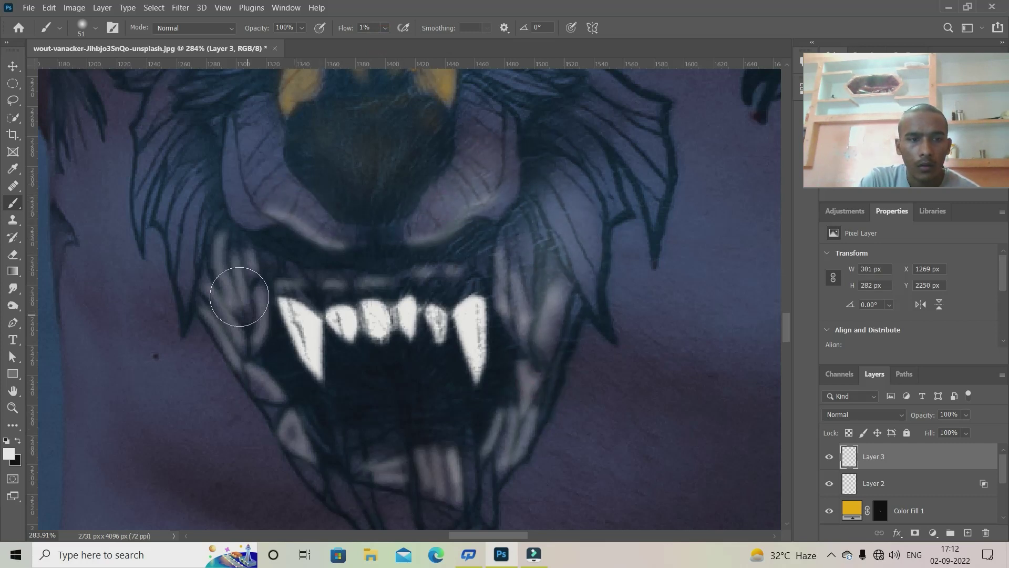
drag(240, 297, 363, 460)
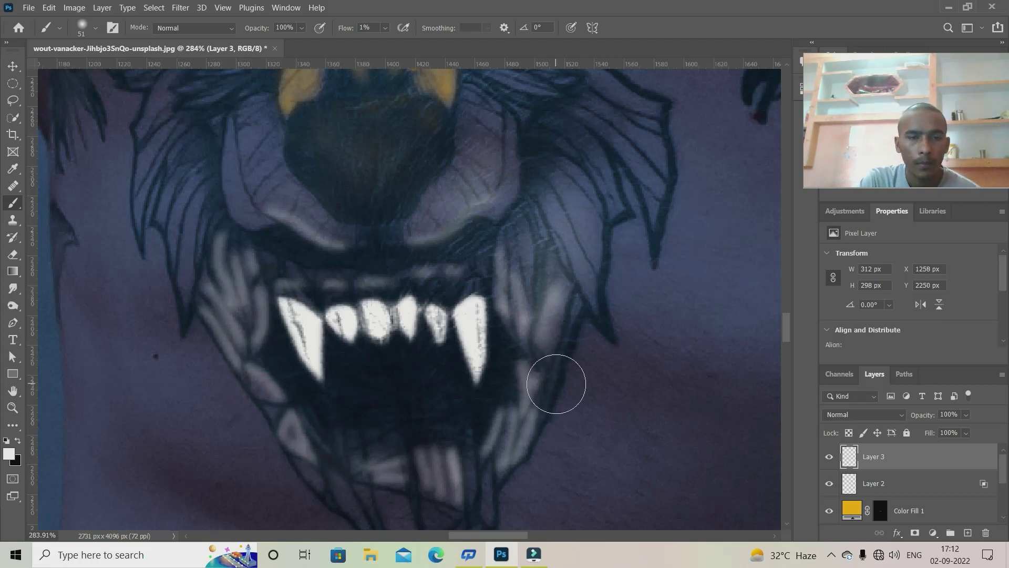
scroll(555, 384, down, 5)
scroll(473, 336, down, 1)
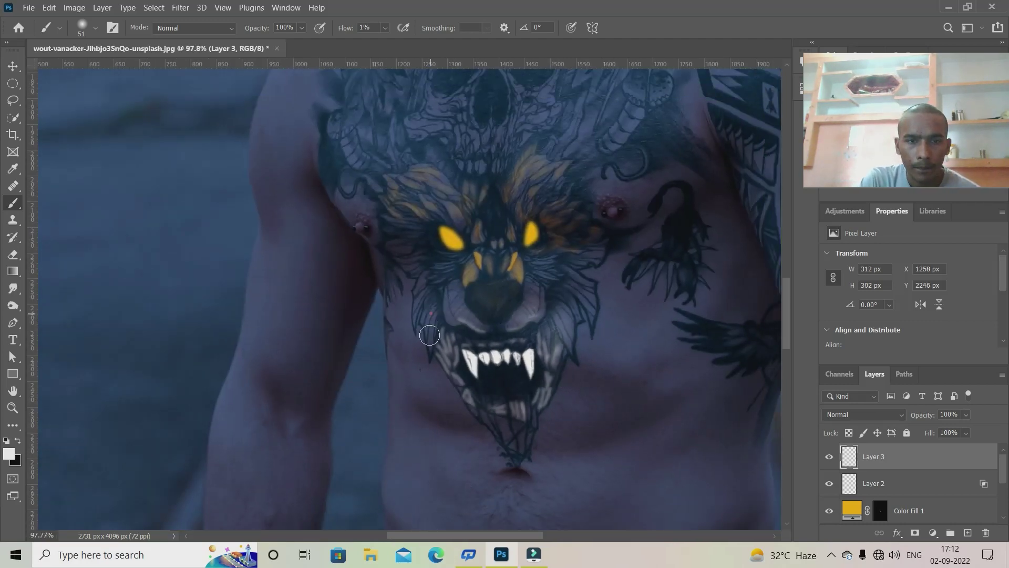
Lighten the wolf's left cheek at 5% flow, then shrink the brush to 12 px.
right_click(436, 320)
click(385, 27)
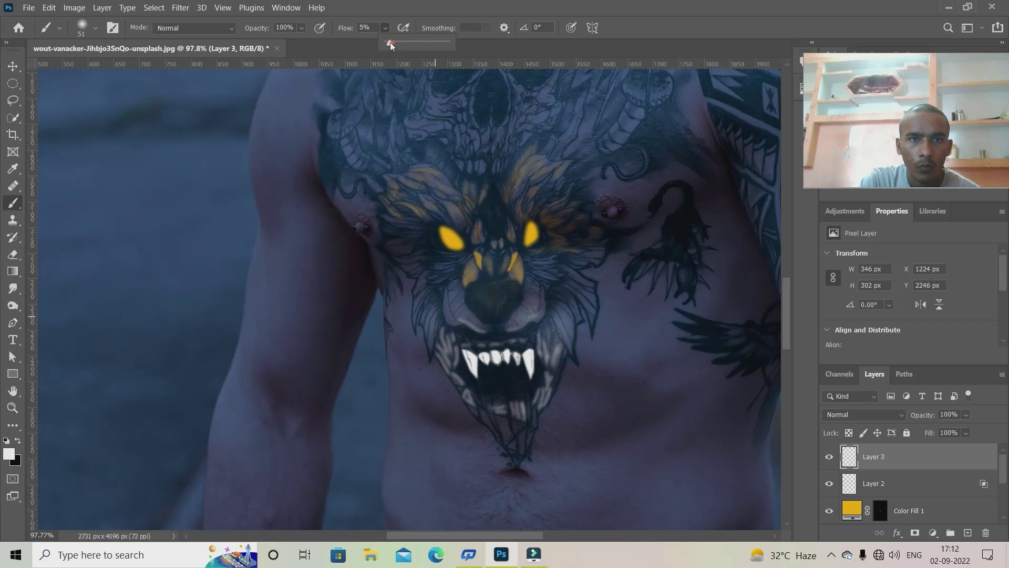
click(433, 313)
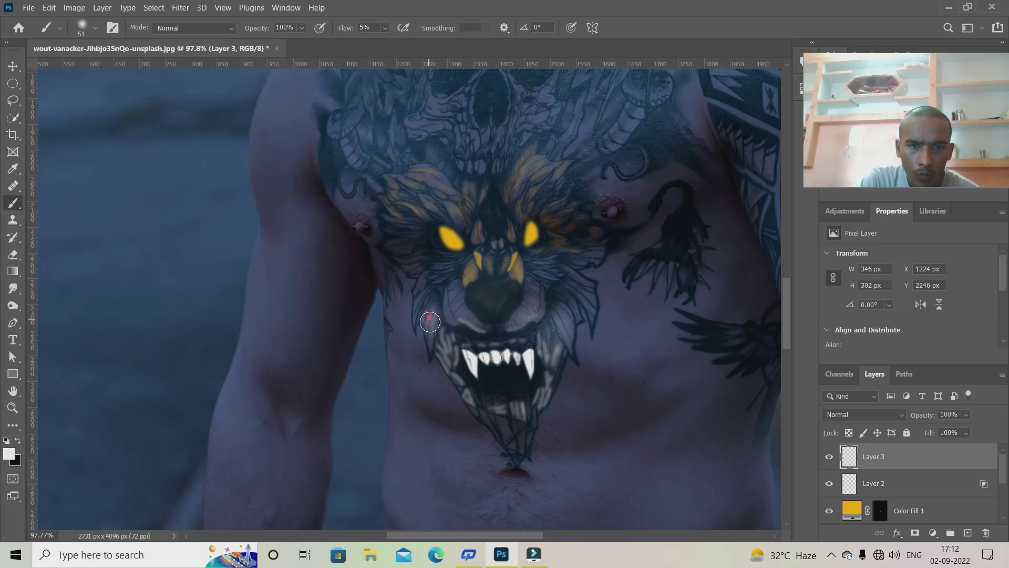
drag(455, 312, 483, 332)
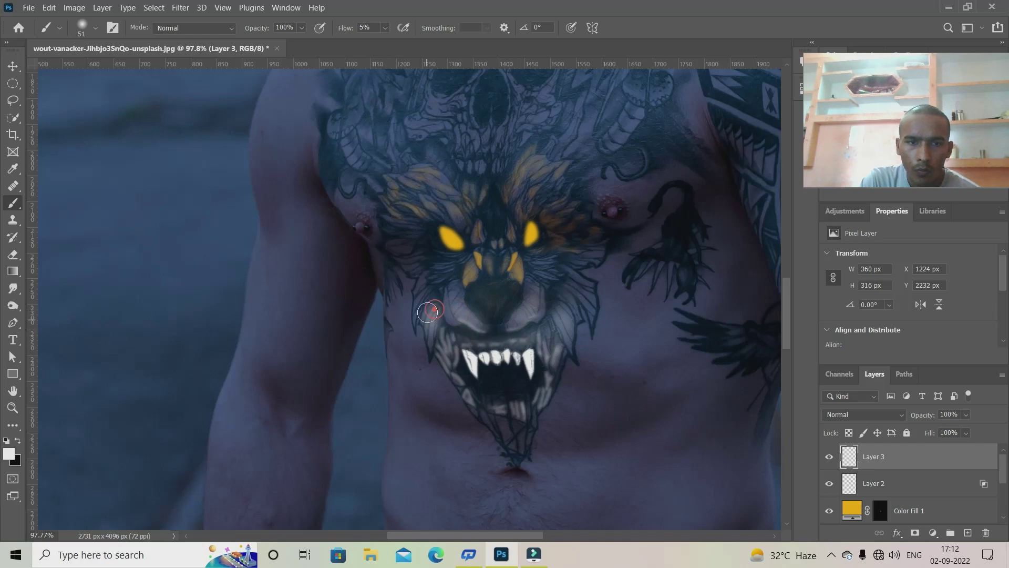
scroll(434, 335, up, 5)
right_click(484, 348)
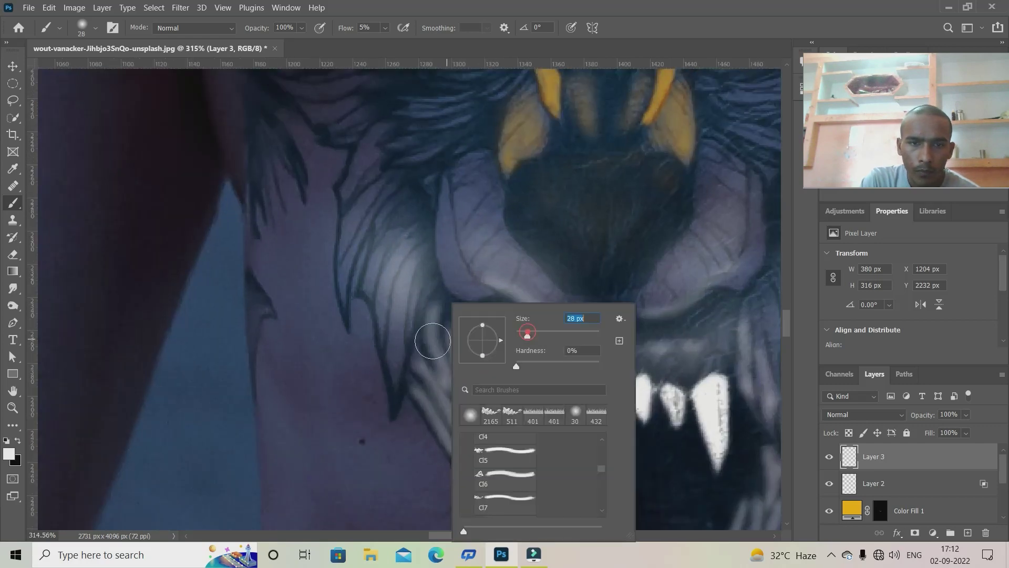
drag(523, 332, 520, 332)
key(Return)
Try Layer 3 at 51% opacity, then set it to 100%.
scroll(473, 357, down, 3)
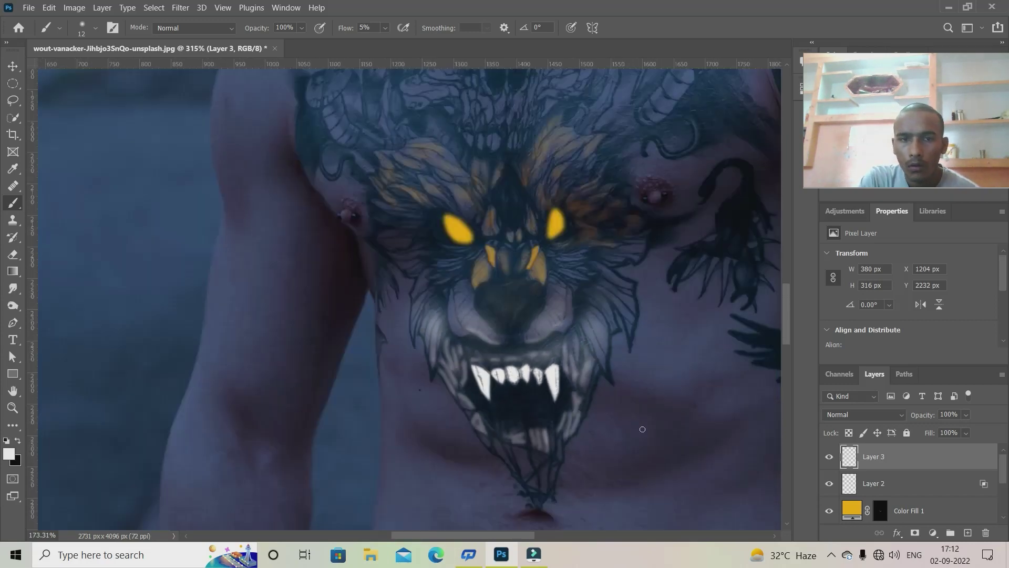
scroll(642, 429, down, 3)
click(966, 415)
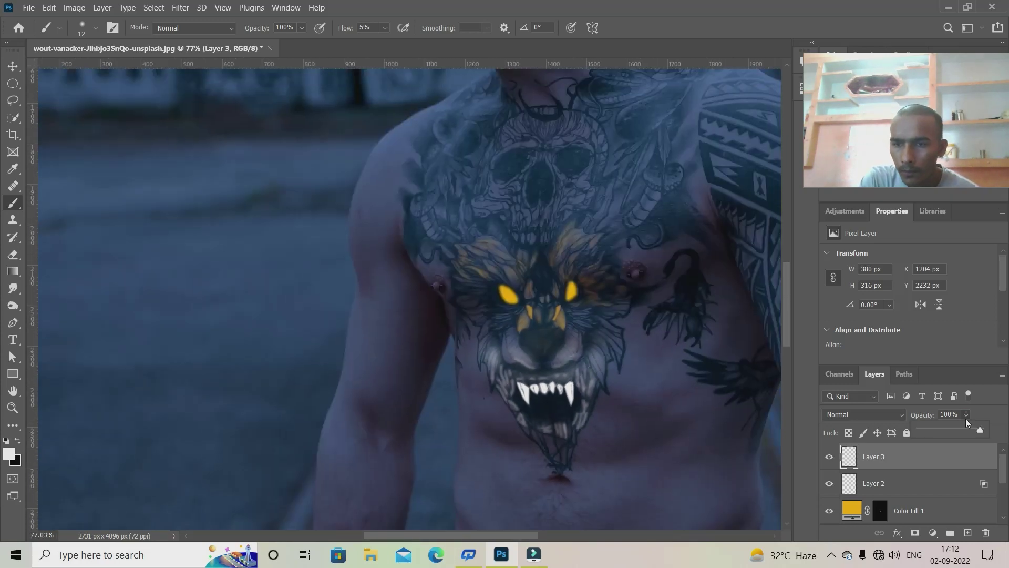
click(950, 430)
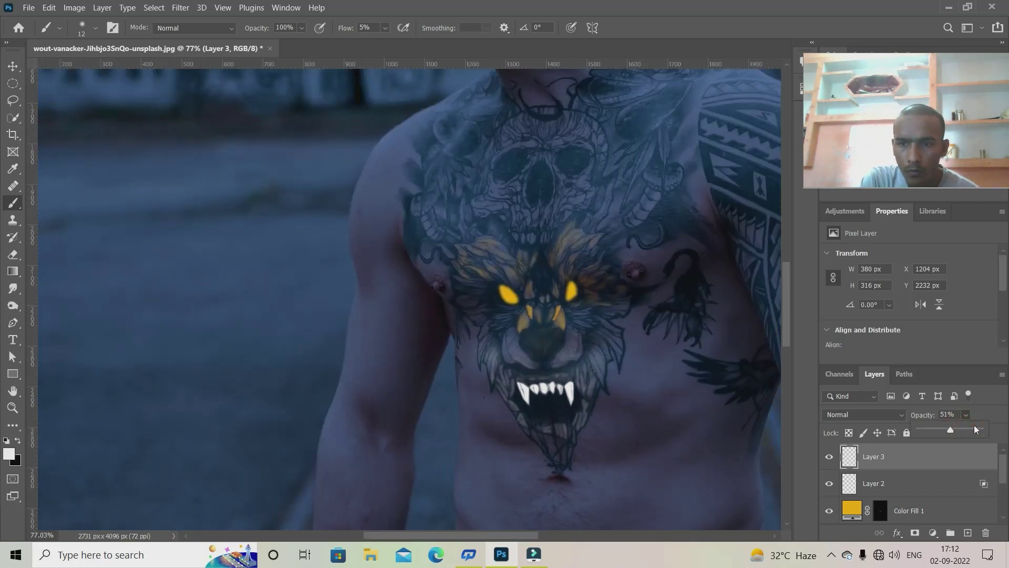
drag(976, 431, 981, 430)
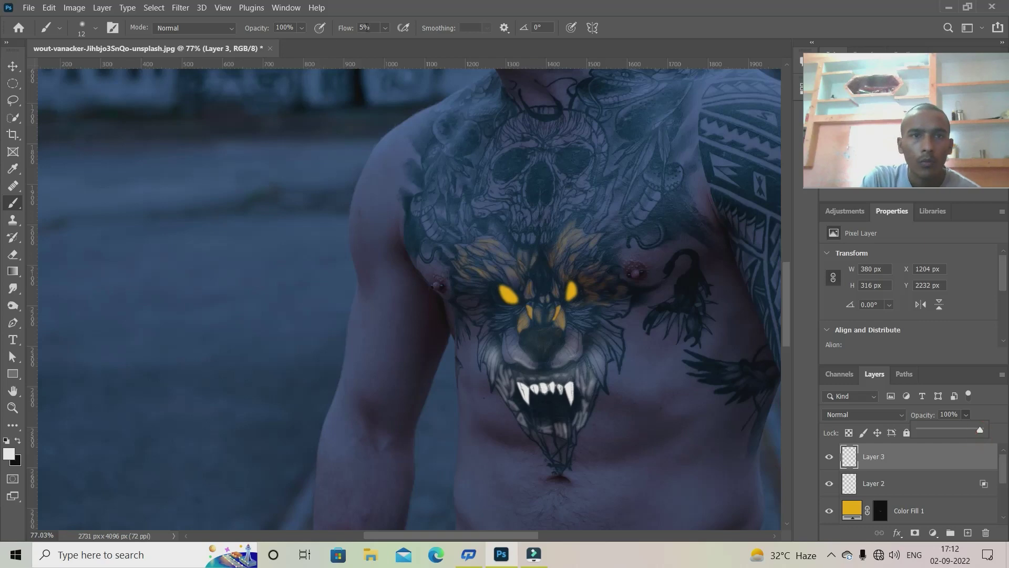
Apply a Gaussian Blur to Layer 3's highlights, then zoom out and back in to check it.
click(154, 7)
mouse_move(188, 164)
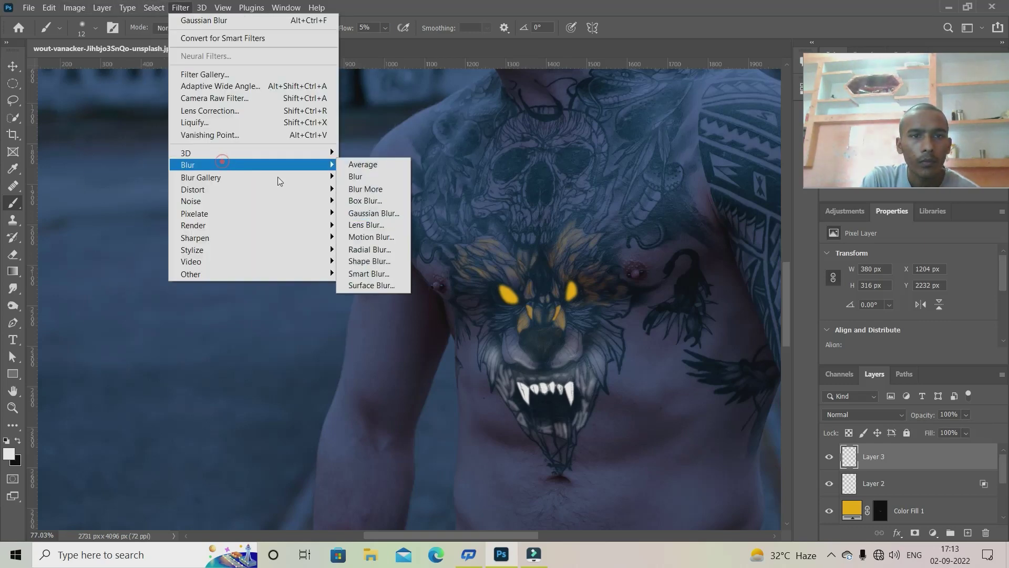
click(373, 213)
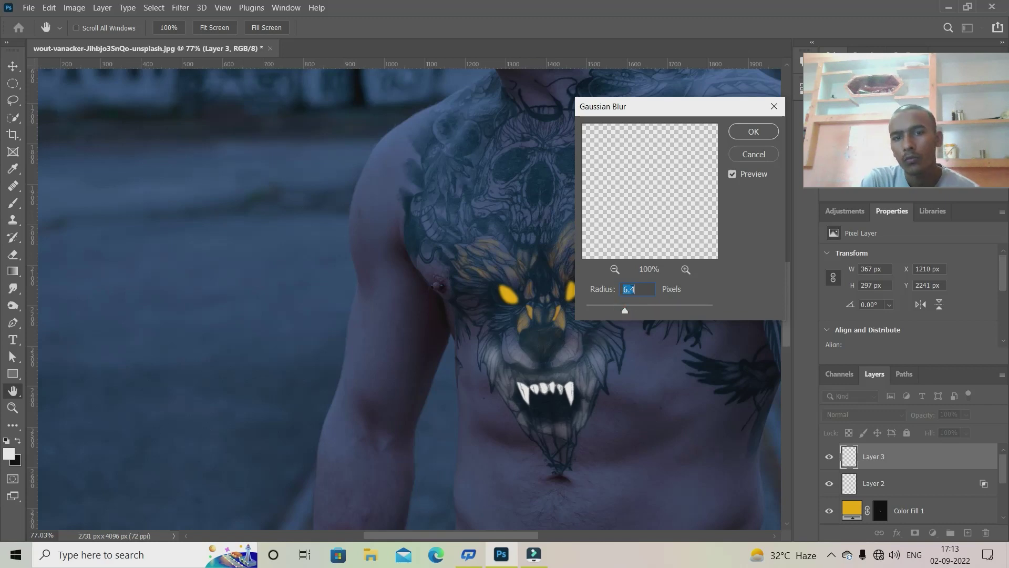
click(752, 131)
scroll(464, 467, down, 3)
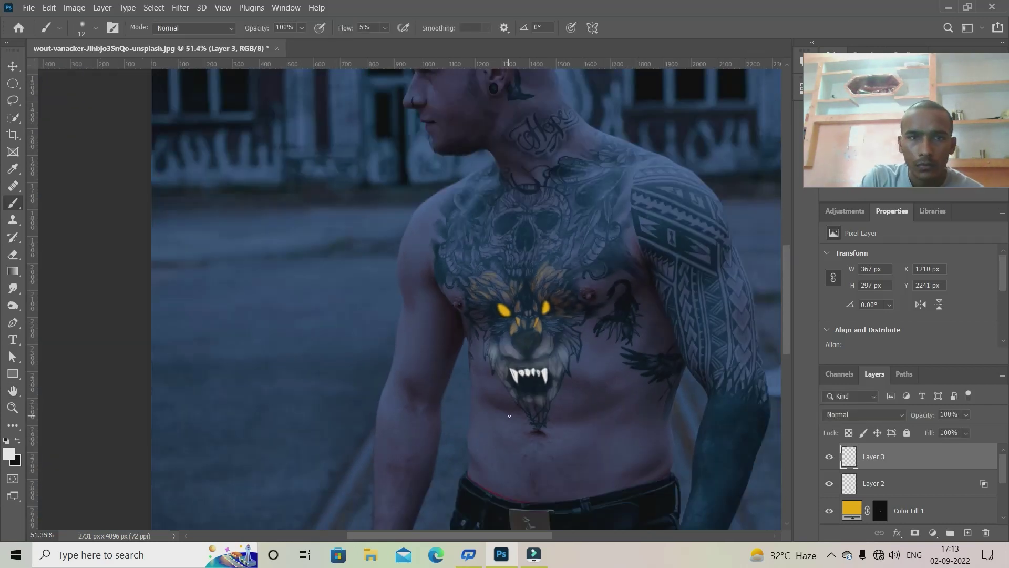
scroll(464, 468, down, 2)
scroll(464, 467, up, 2)
scroll(516, 431, up, 2)
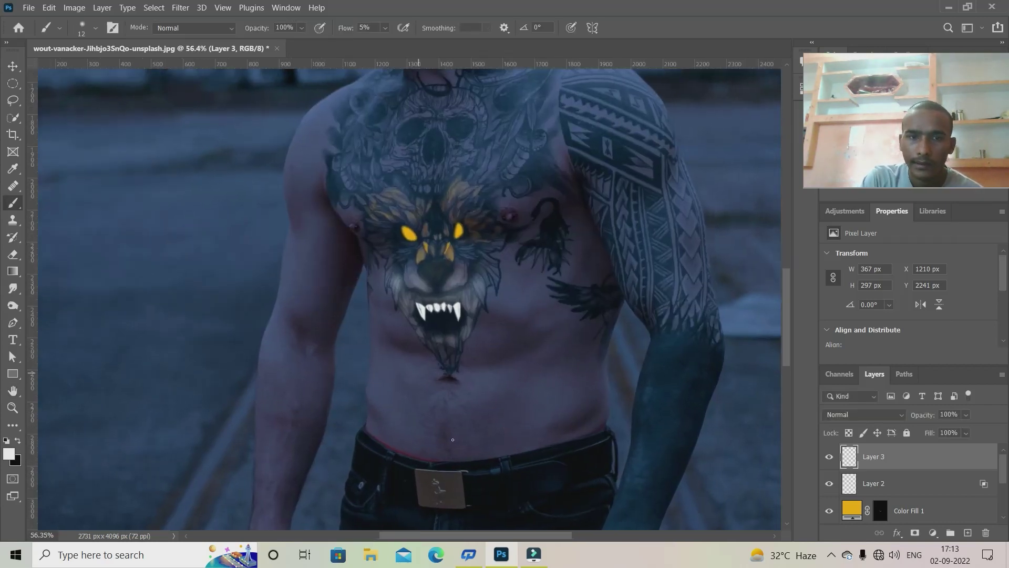
scroll(560, 337, up, 1)
scroll(560, 337, down, 1)
scroll(542, 334, down, 2)
scroll(523, 331, down, 1)
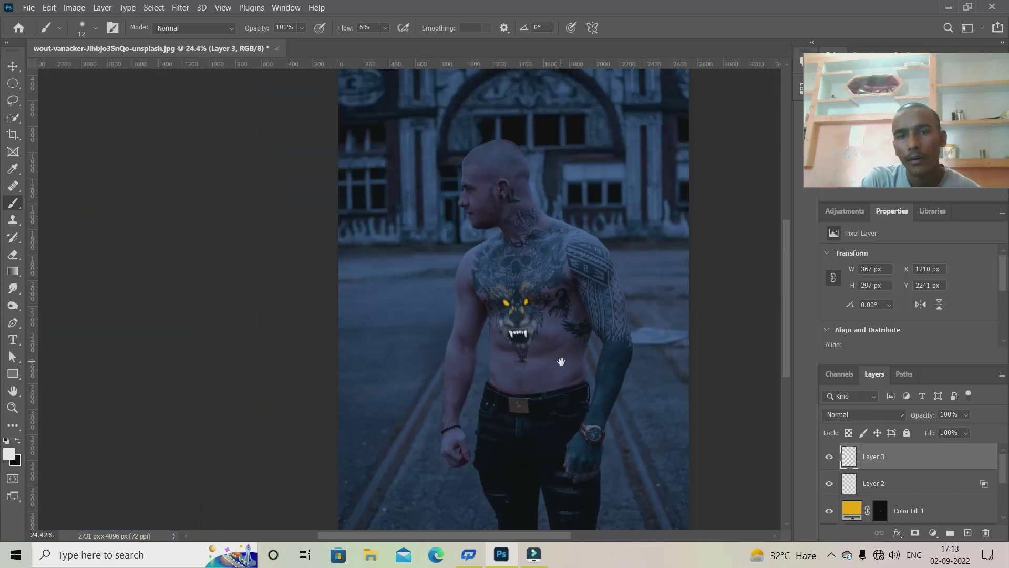
scroll(536, 365, up, 1)
scroll(534, 394, up, 1)
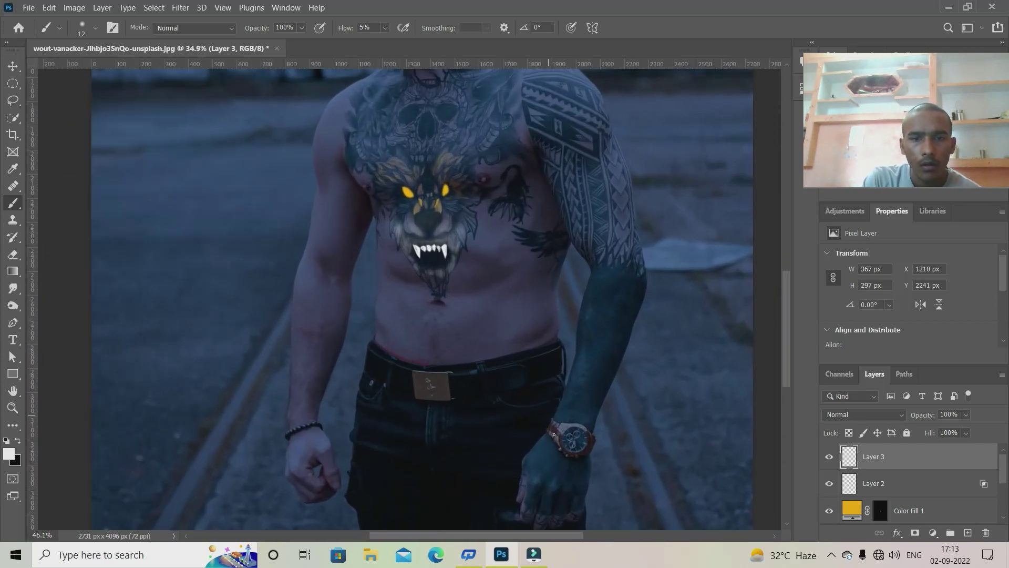
scroll(531, 431, up, 1)
scroll(529, 468, up, 1)
scroll(478, 373, up, 1)
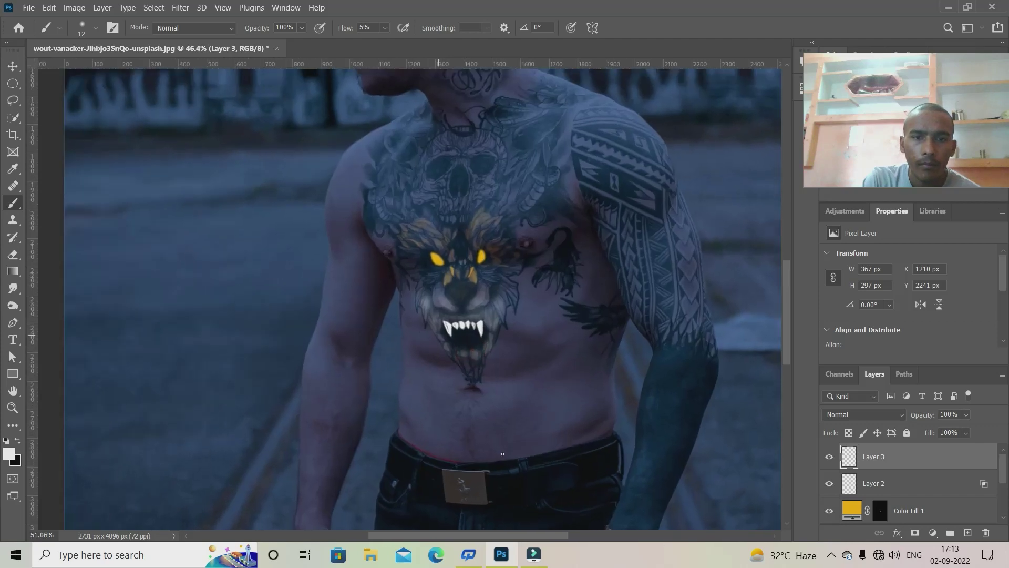
scroll(481, 378, up, 1)
scroll(486, 392, up, 1)
scroll(491, 403, up, 1)
Duplicate Color Fill 1 to the top, delete its mask, set it to Overlay, and add a new mask.
scroll(491, 404, down, 5)
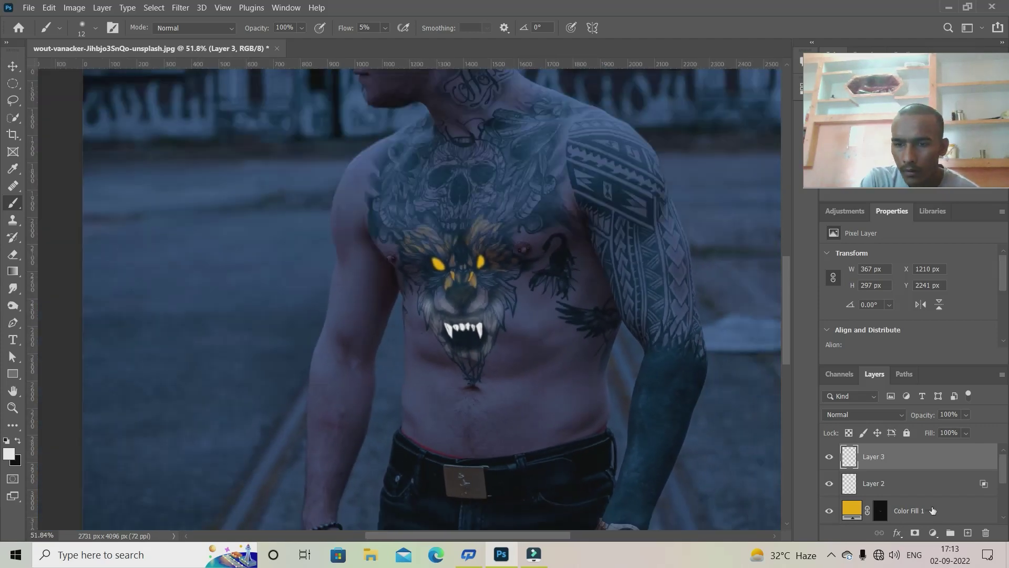
click(951, 524)
drag(951, 525, 932, 450)
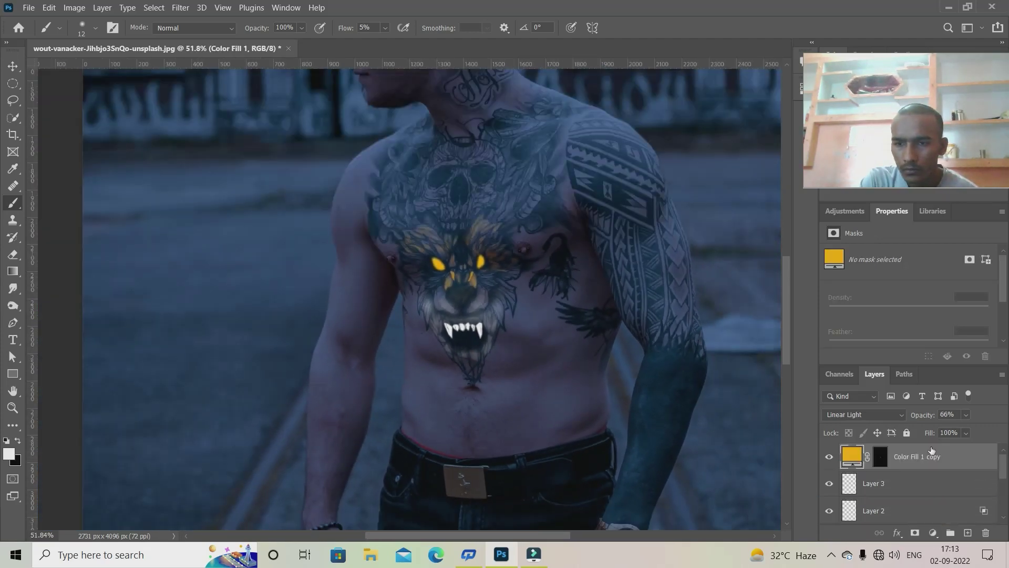
right_click(889, 457)
click(903, 355)
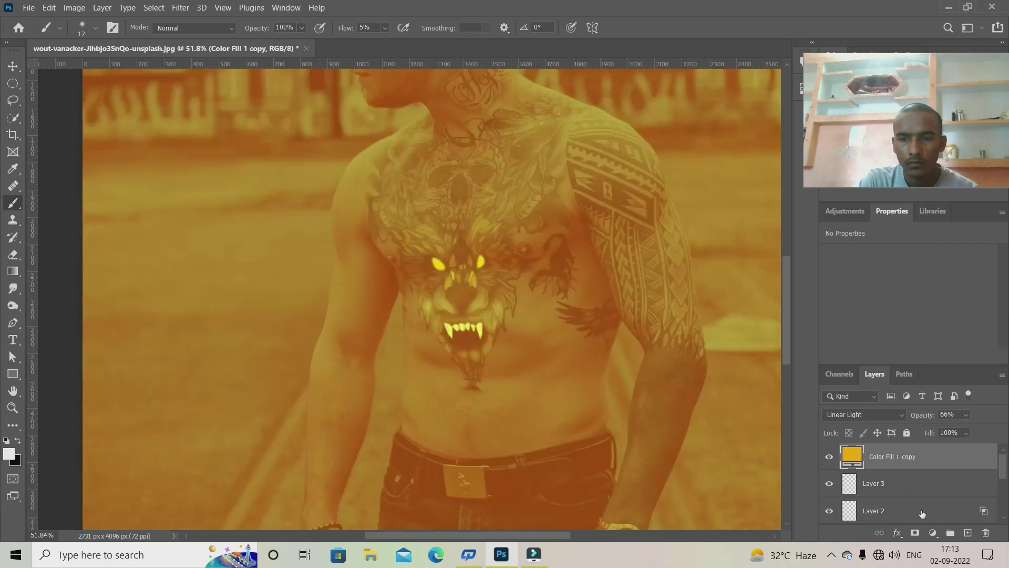
click(890, 413)
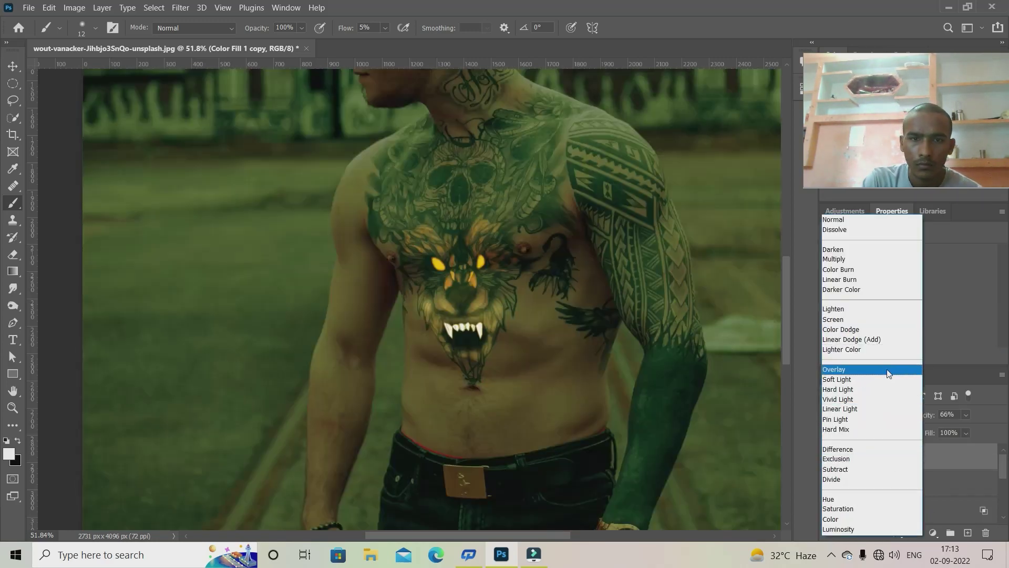
click(890, 369)
click(915, 533)
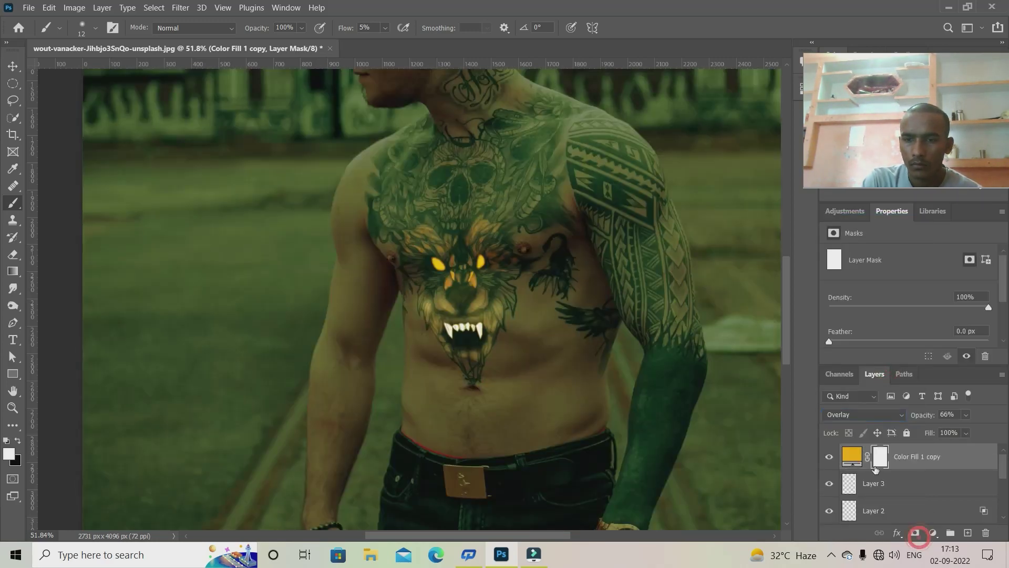
Set up a soft round brush of about 385 px at 100% flow.
scroll(435, 258, up, 5)
right_click(270, 252)
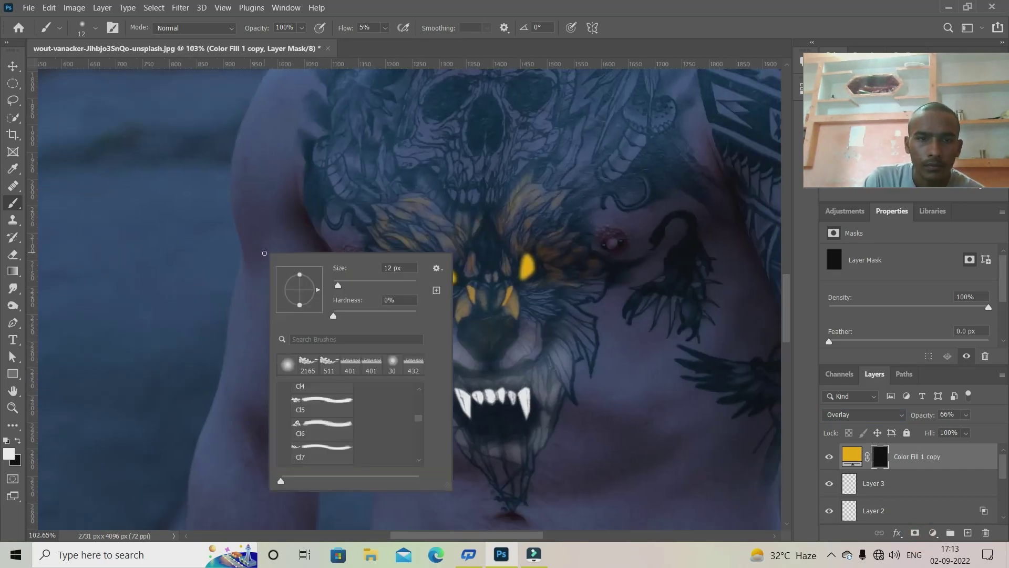
right_click(157, 239)
drag(181, 263, 205, 263)
click(139, 240)
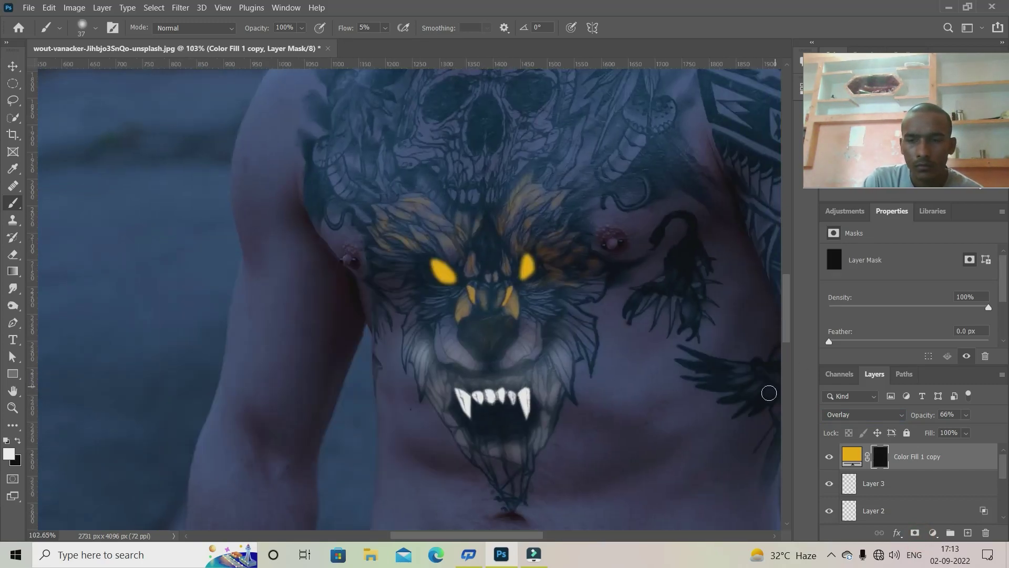
right_click(769, 394)
click(386, 28)
drag(397, 44, 453, 44)
right_click(537, 132)
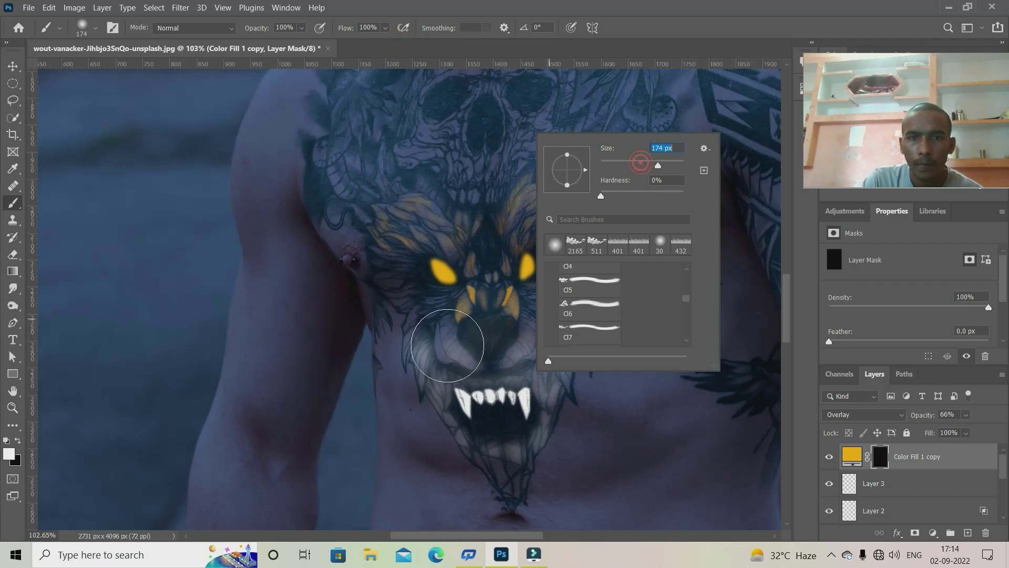
drag(679, 167, 625, 162)
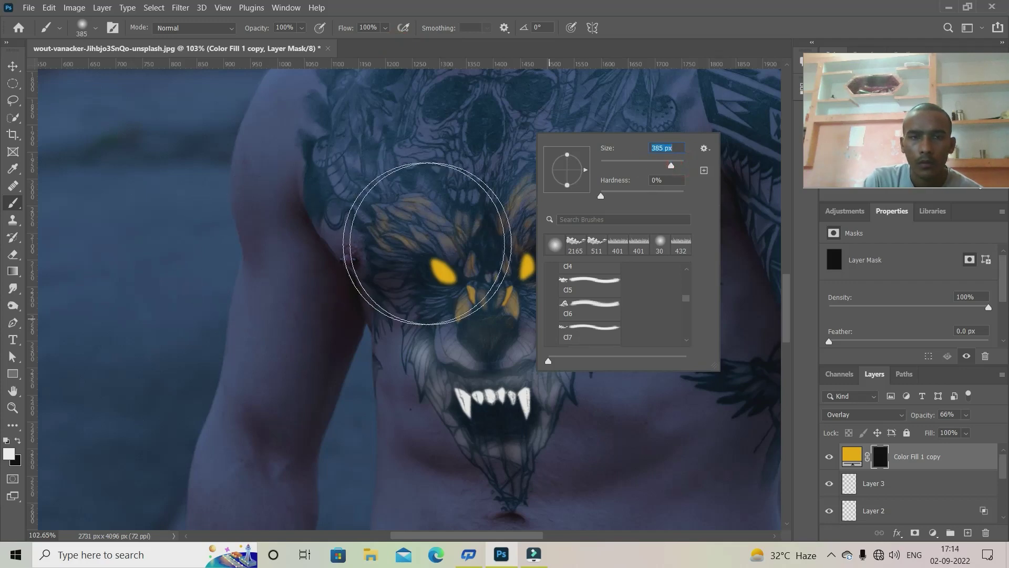
key(Return)
Paint the Overlay fill's glow onto the wolf's head.
scroll(474, 263, down, 3)
mouse_move(431, 226)
mouse_down()
mouse_move(578, 263)
mouse_move(503, 368)
mouse_up()
mouse_move(435, 286)
mouse_down()
mouse_move(540, 292)
mouse_move(540, 417)
mouse_move(588, 372)
mouse_up()
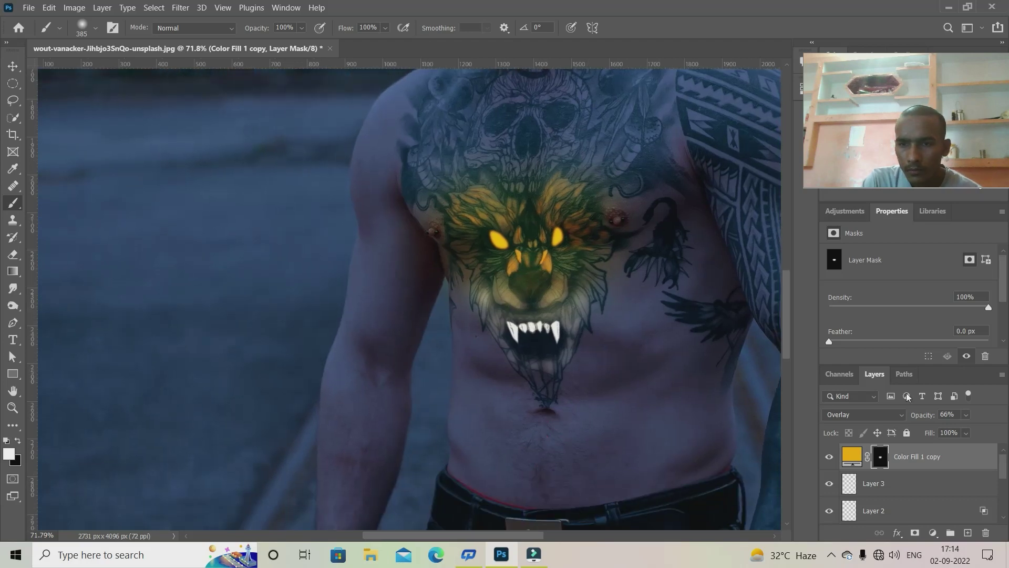
scroll(604, 368, up, 3)
scroll(605, 363, up, 2)
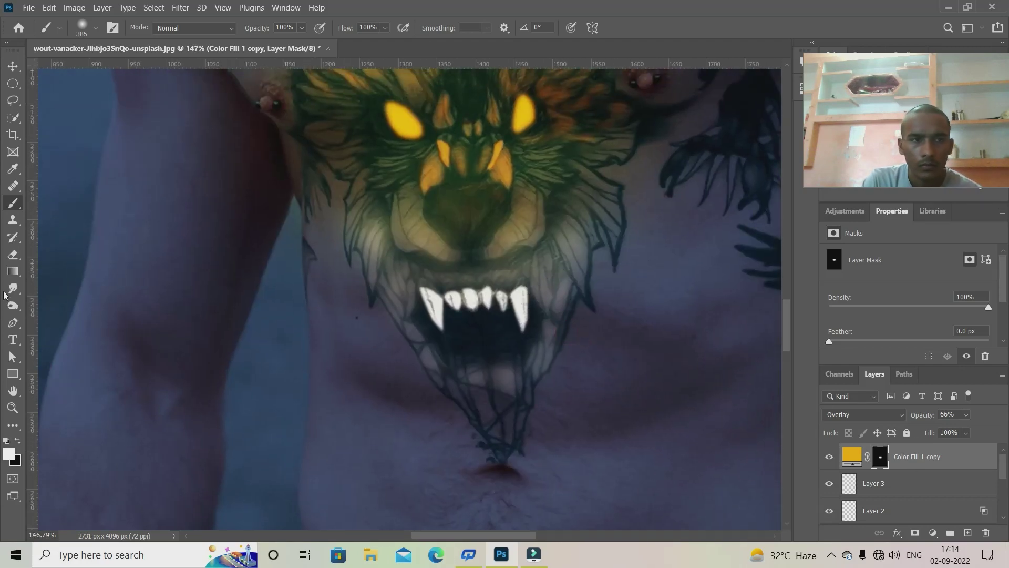
Confirm the foreground colour, inspect the result, then delete the copied glow fill layer.
click(9, 454)
click(730, 99)
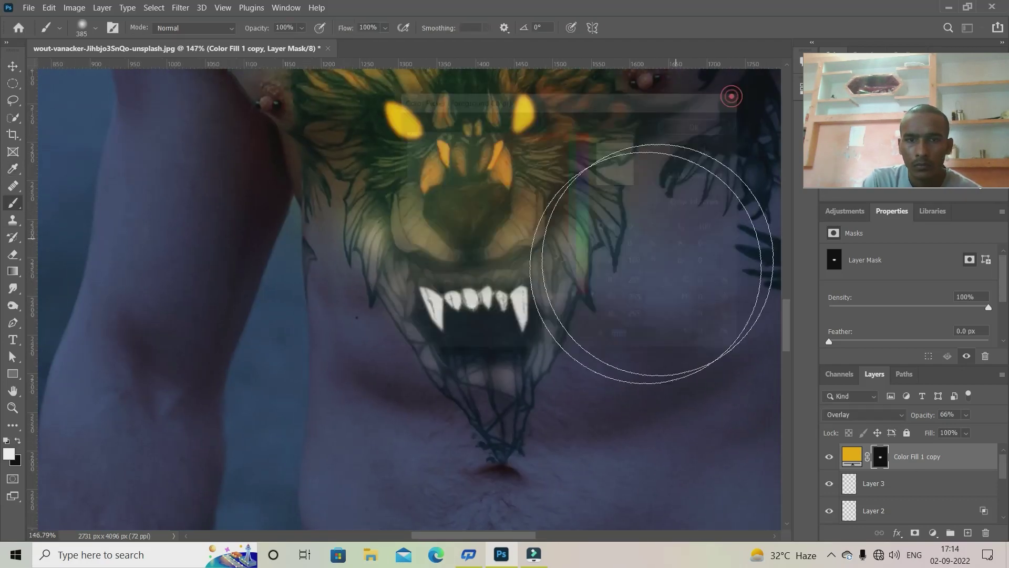
scroll(605, 315, up, 2)
scroll(591, 428, down, 2)
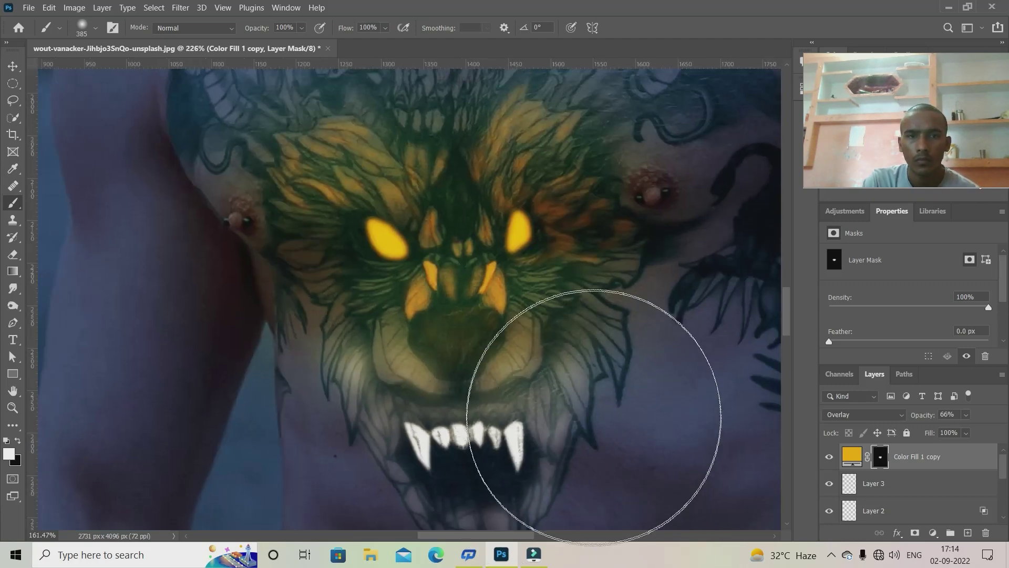
scroll(597, 362, down, 3)
scroll(597, 362, down, 2)
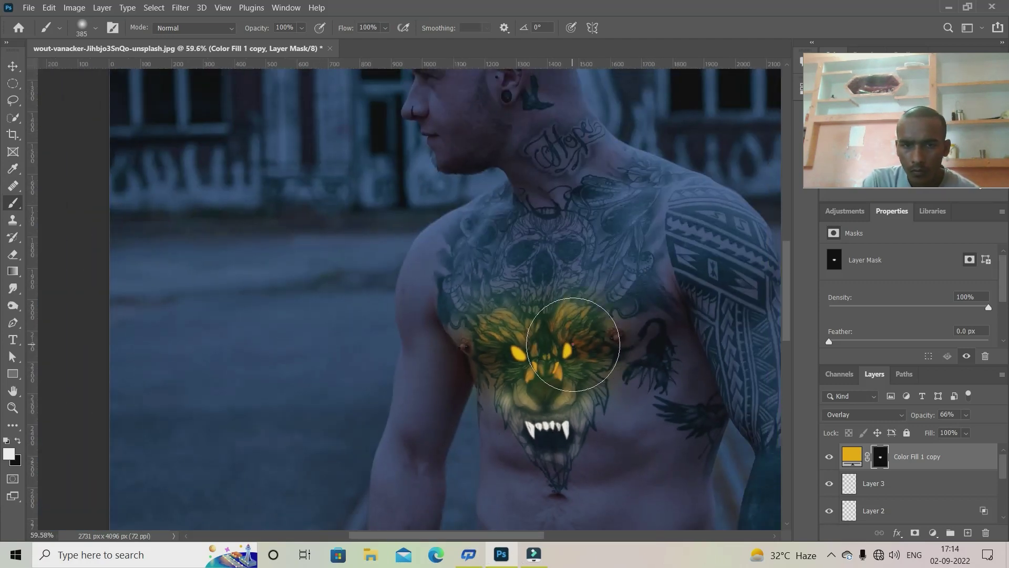
scroll(626, 412, up, 1)
scroll(693, 406, up, 1)
scroll(699, 417, up, 1)
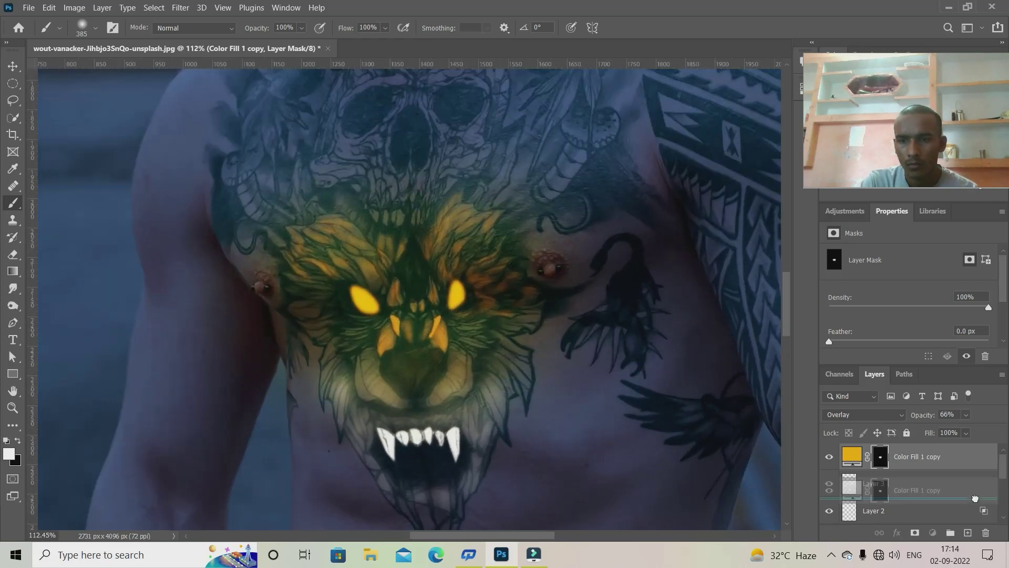
key(Delete)
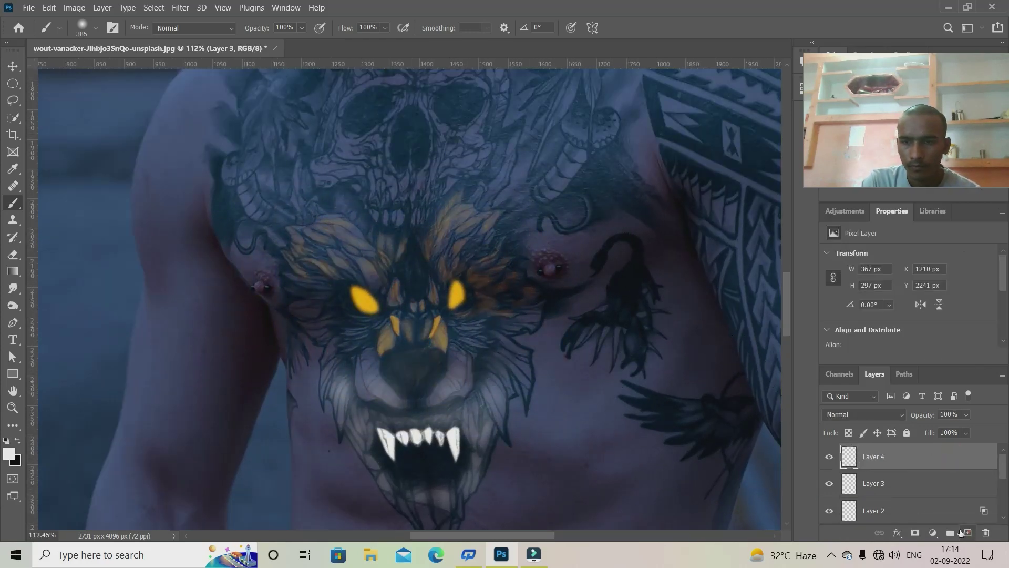
Sample yellow from the glowing eye and paint a soft yellow glow over both wolf eyes.
alt+click(363, 305)
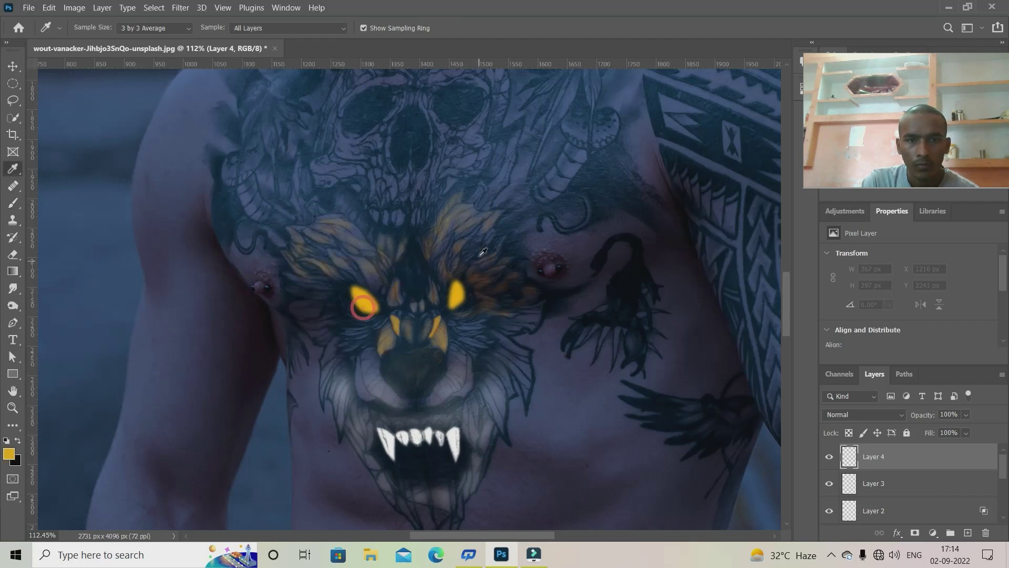
click(337, 289)
click(463, 292)
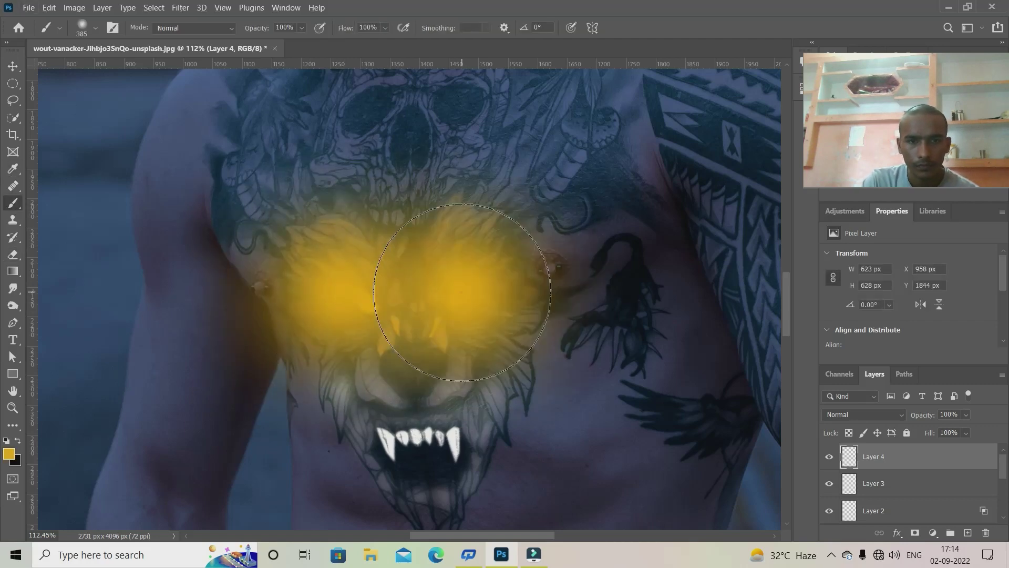
Set Layer 4's blend mode to Color Dodge after previewing Linear Dodge (Add) and others.
click(882, 415)
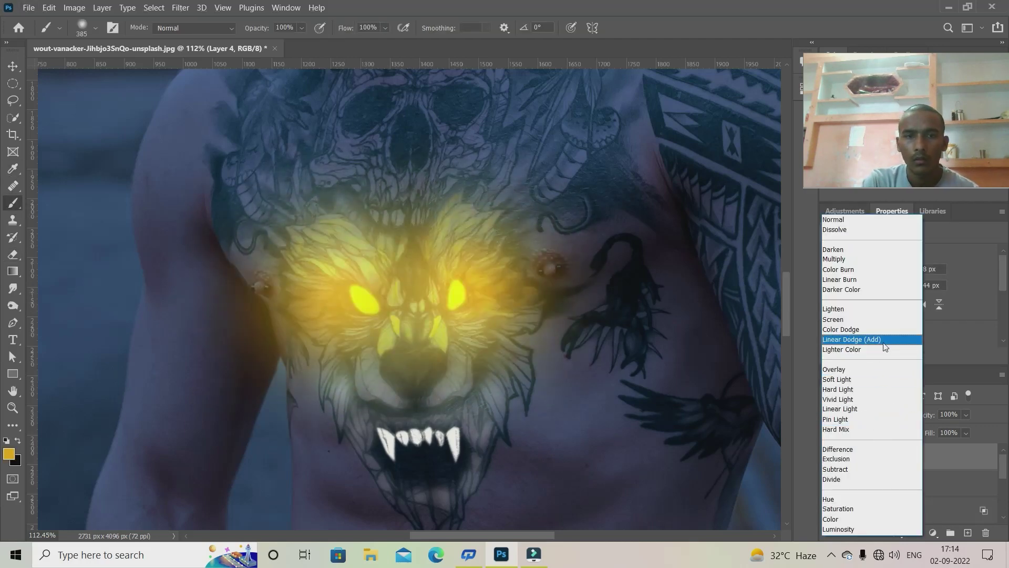
click(896, 340)
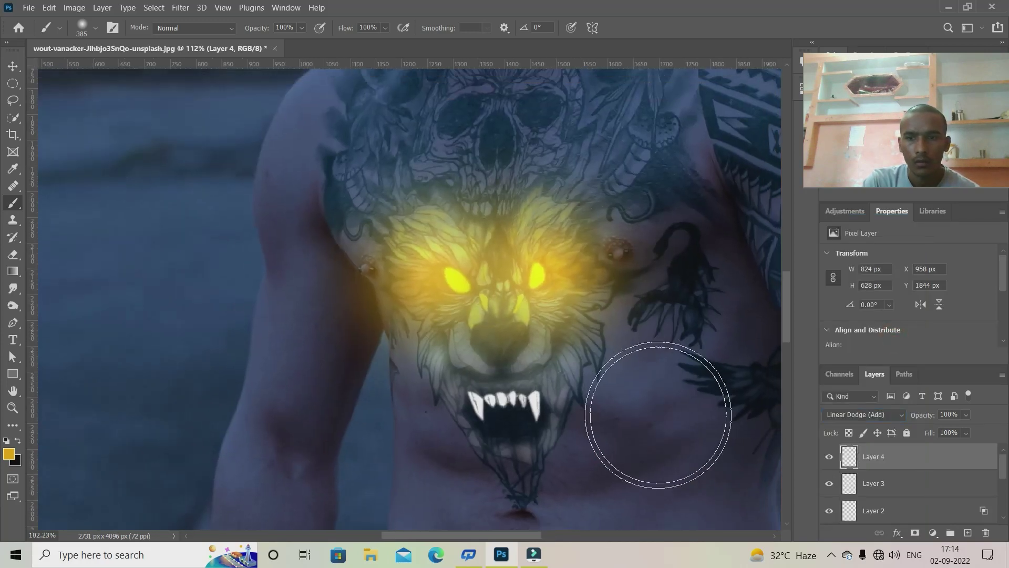
scroll(669, 473, down, 3)
scroll(637, 462, up, 3)
scroll(521, 475, up, 2)
click(865, 415)
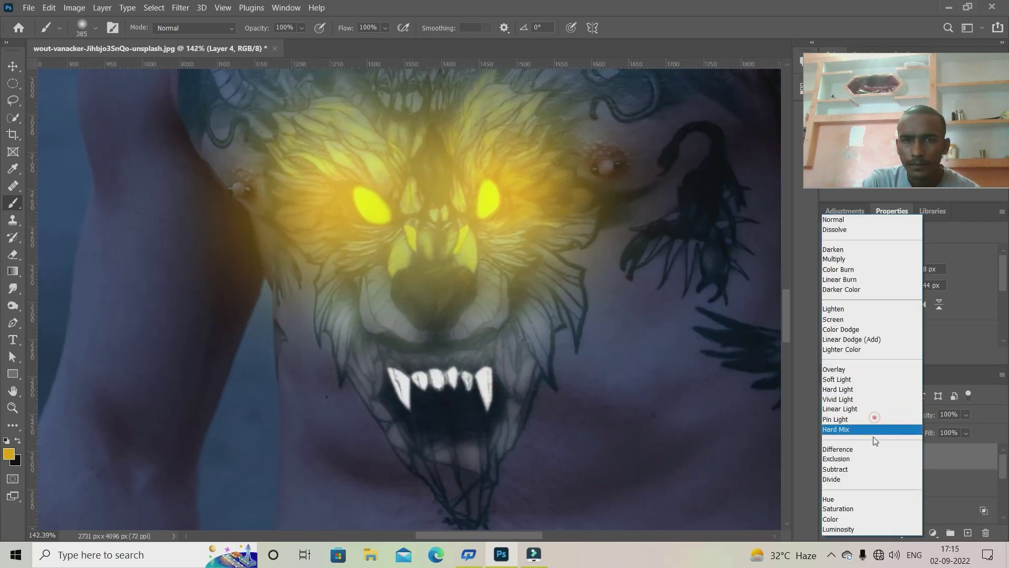
click(866, 346)
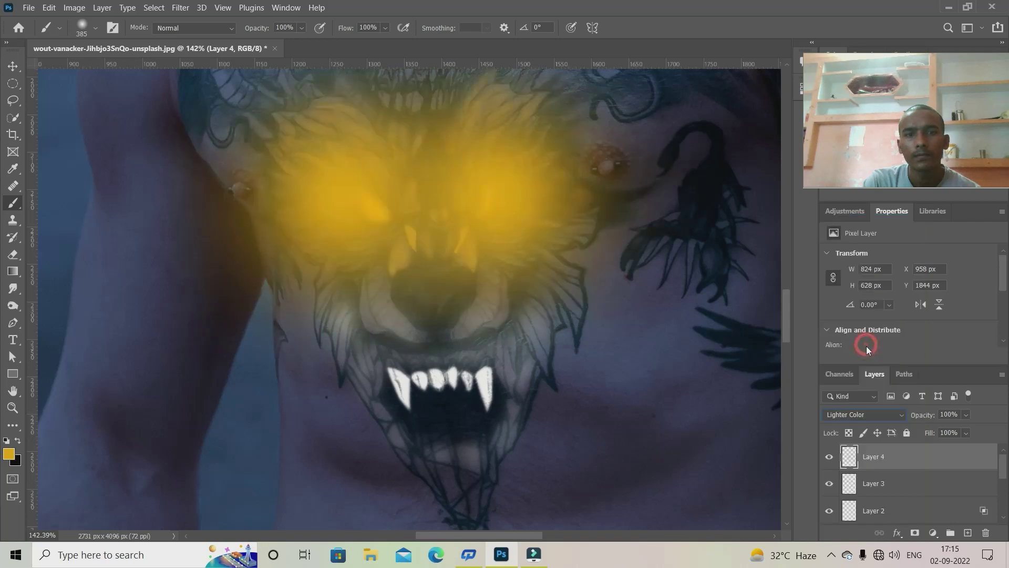
click(867, 394)
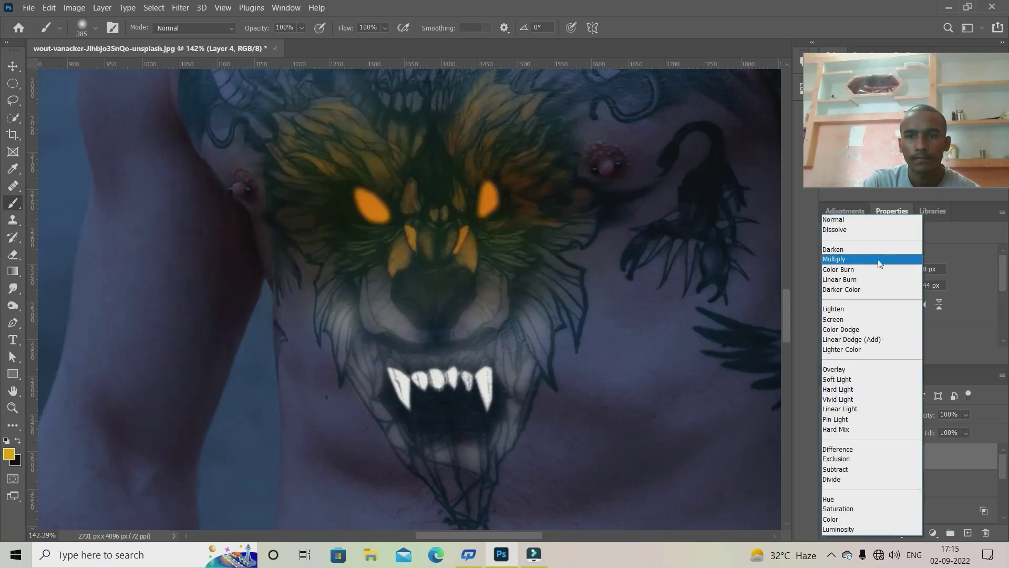
click(889, 329)
scroll(573, 452, down, 2)
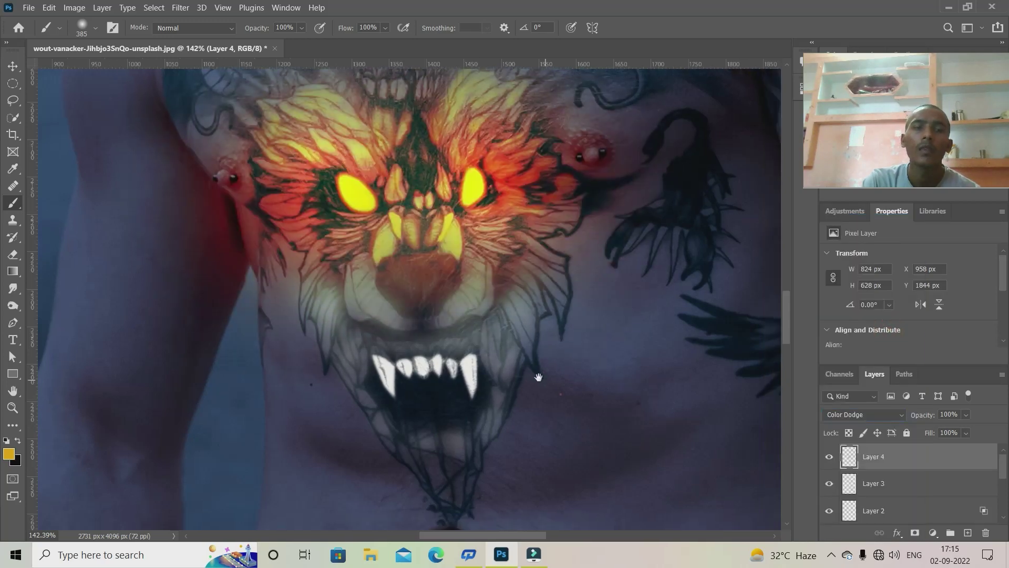
scroll(540, 373, down, 2)
scroll(541, 383, down, 2)
scroll(568, 448, up, 3)
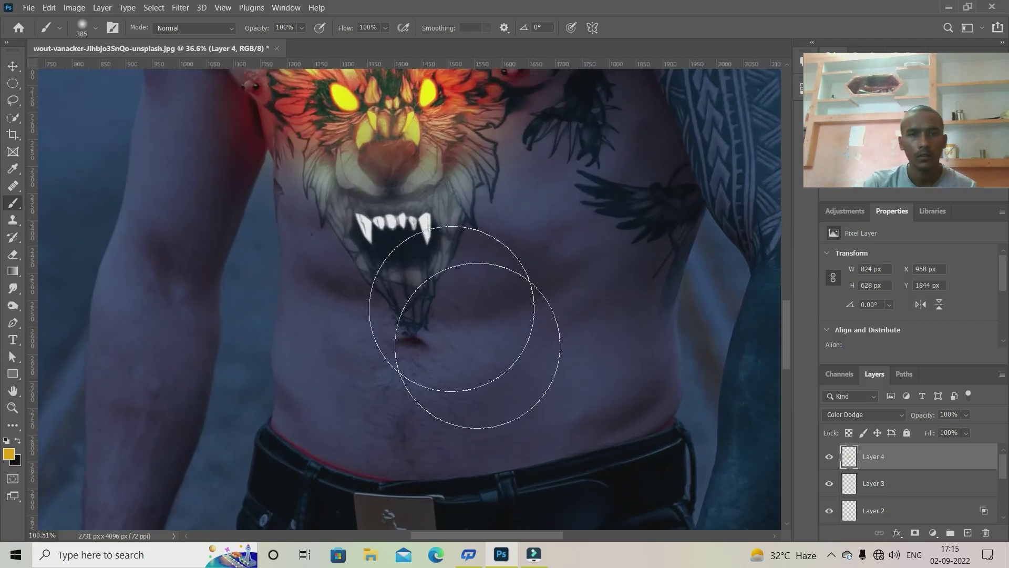
scroll(462, 320, up, 2)
scroll(457, 333, down, 4)
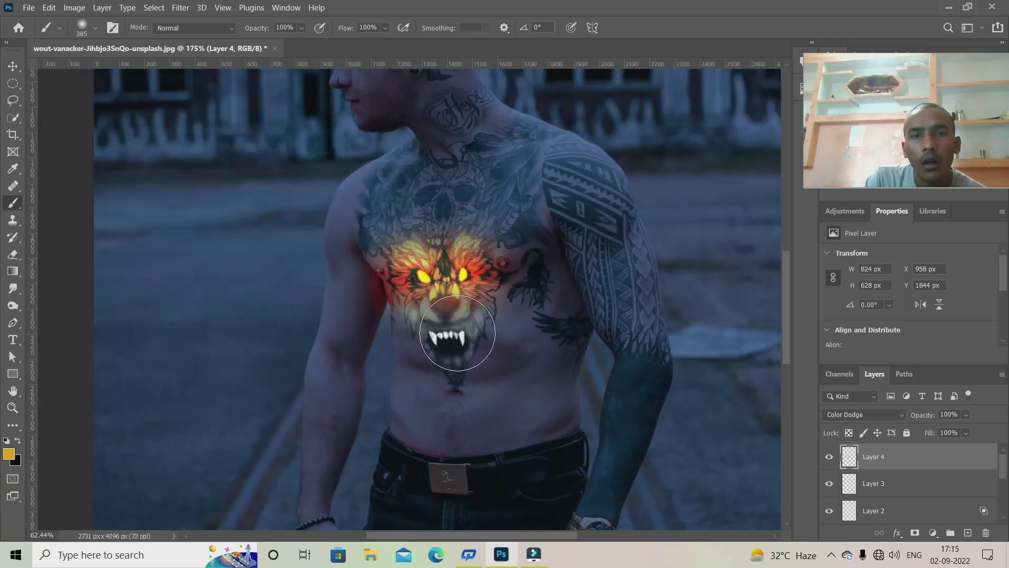
scroll(507, 383, up, 1)
scroll(507, 387, up, 1)
scroll(510, 391, up, 1)
scroll(510, 391, up, 1)
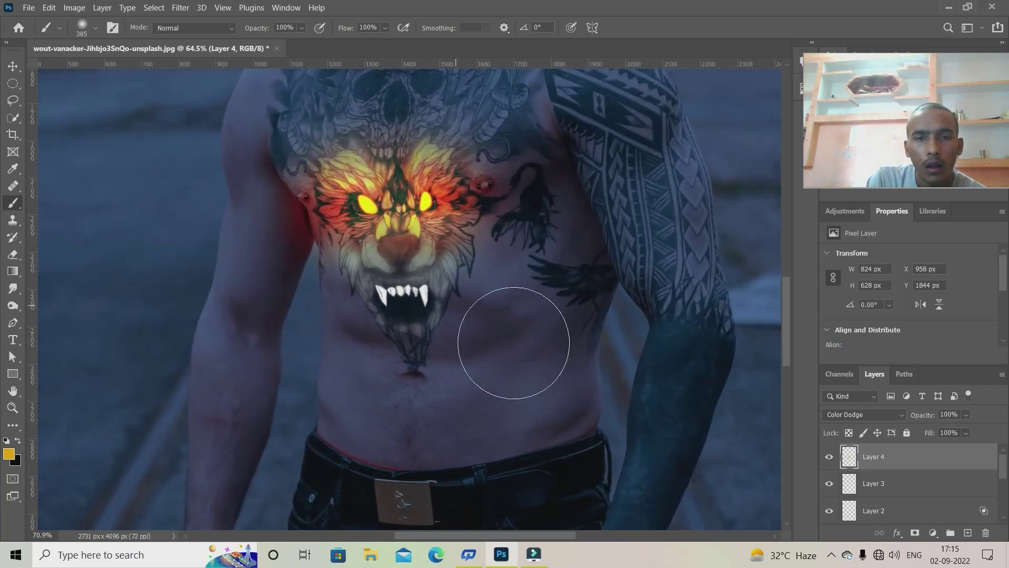
scroll(496, 333, up, 1)
With a soft brush at 9% Flow, paint orange glow on the left shoulder, arm and right chest.
right_click(502, 270)
drag(620, 298, 617, 300)
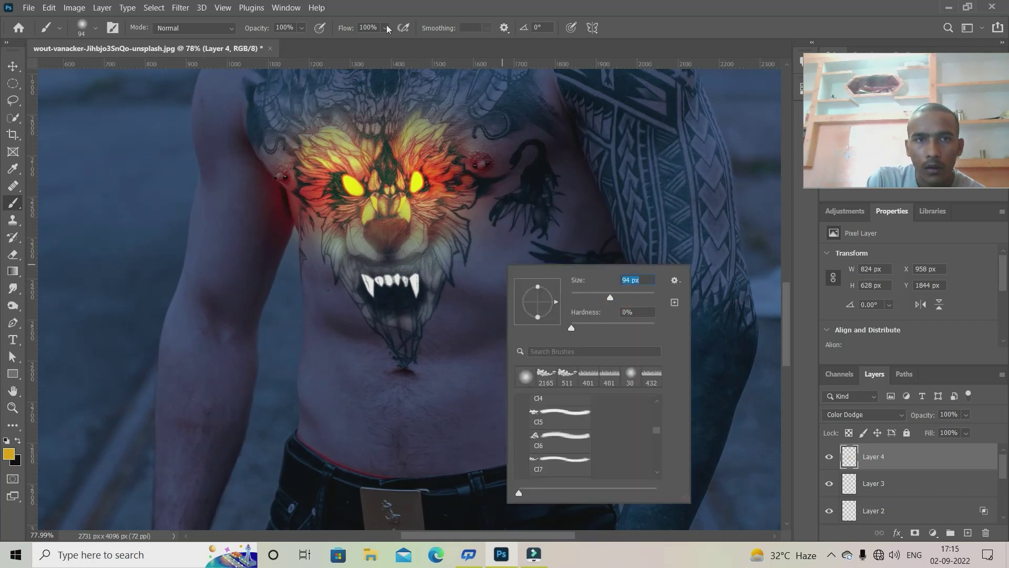
drag(388, 29, 346, 42)
right_click(397, 258)
drag(243, 252, 249, 236)
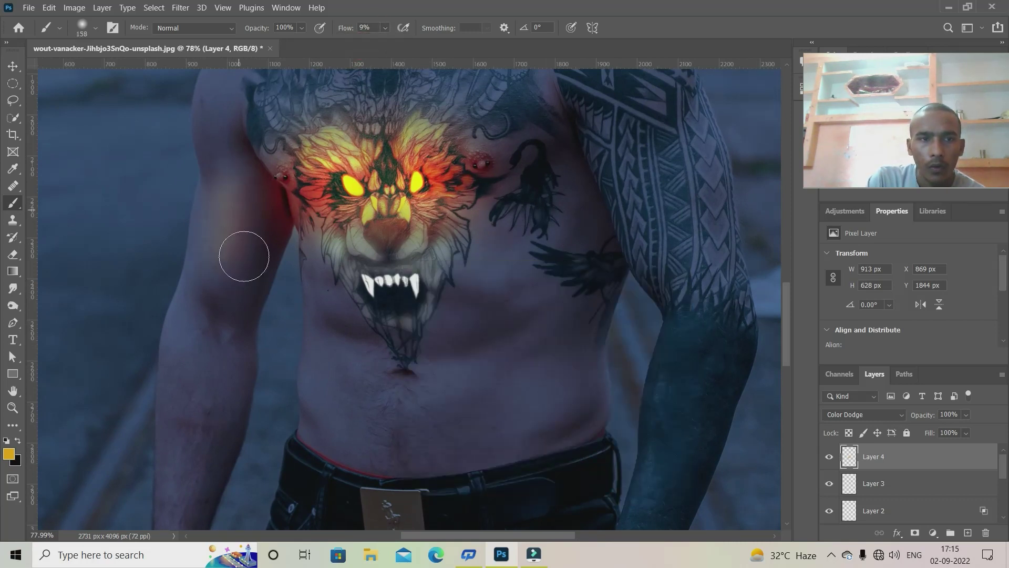
drag(237, 179, 216, 143)
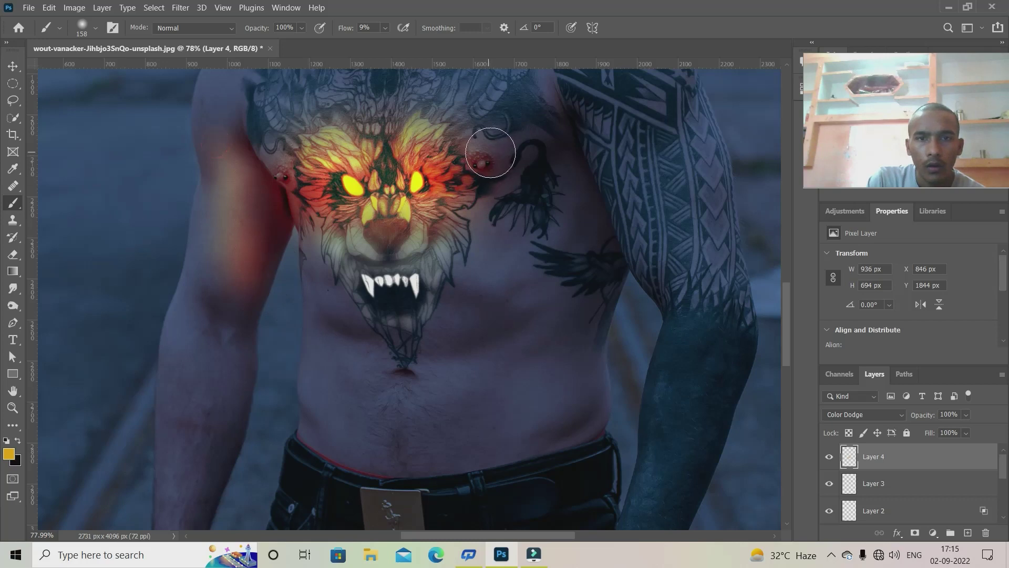
mouse_move(590, 228)
mouse_down()
mouse_move(500, 244)
mouse_move(519, 226)
mouse_up()
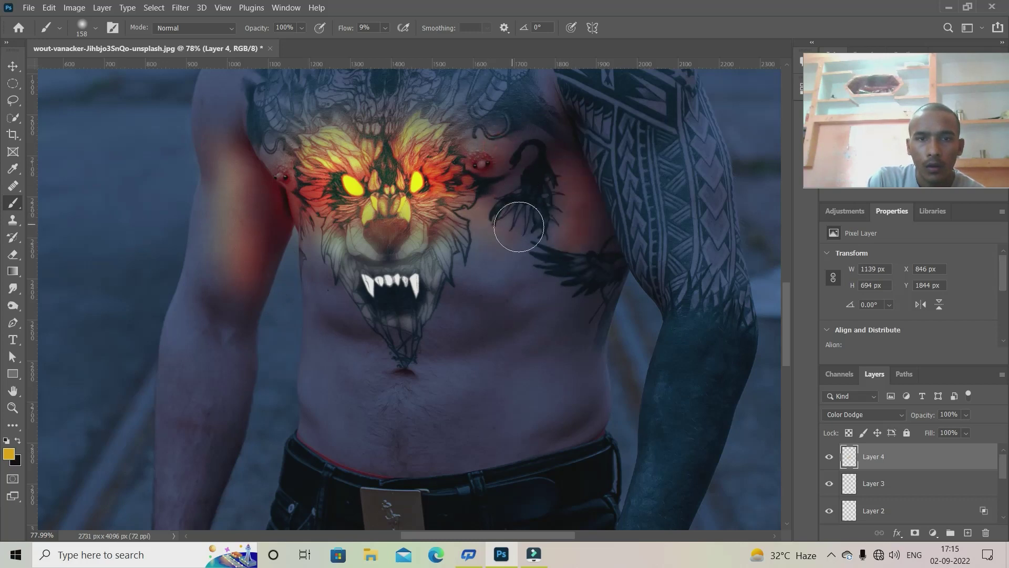
drag(303, 254, 307, 282)
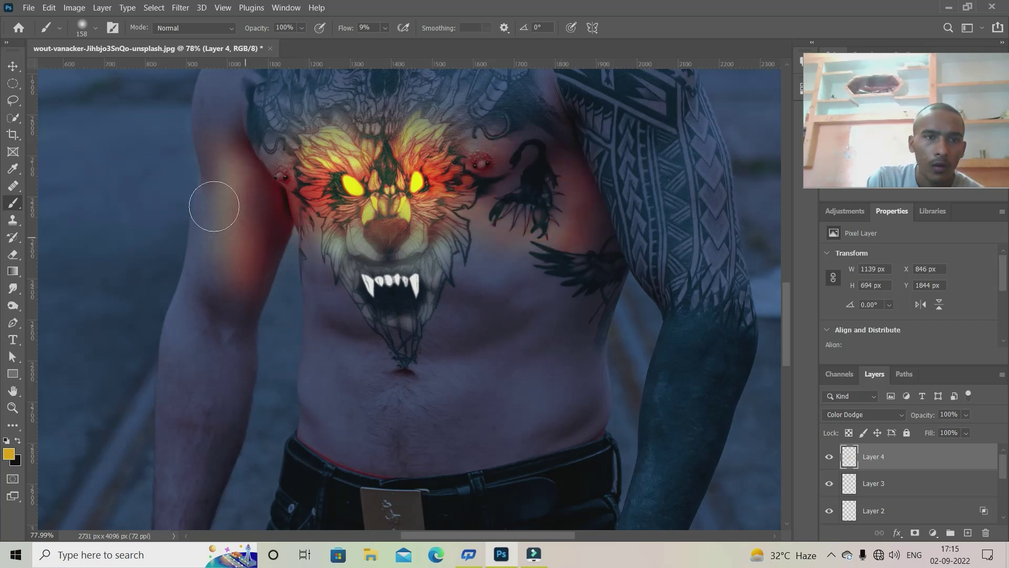
mouse_move(214, 206)
mouse_down()
mouse_move(259, 260)
mouse_move(232, 356)
mouse_move(248, 412)
mouse_up()
Sample light grey from the fangs and brush a soft glow across the abdomen.
scroll(436, 394, down, 5)
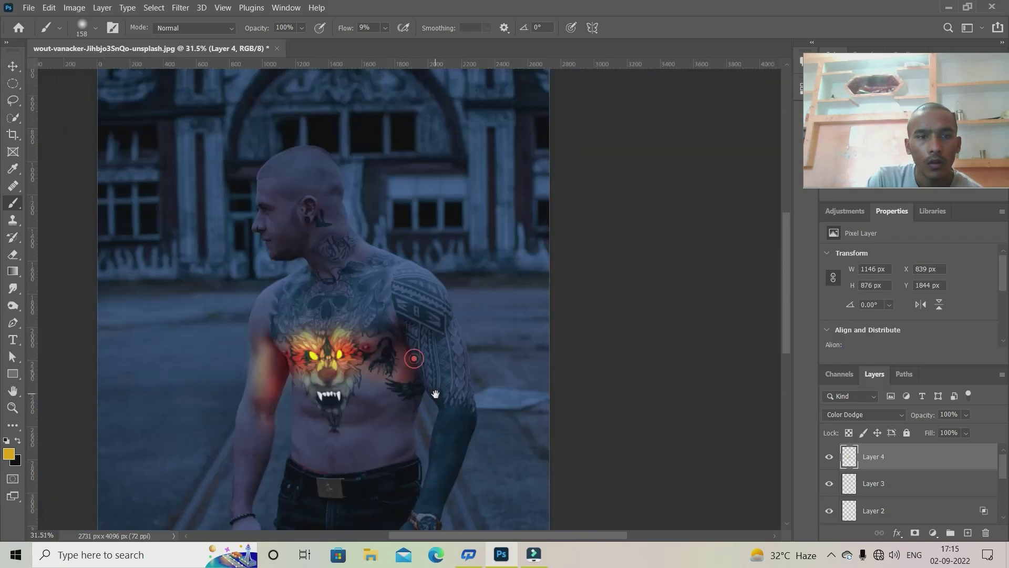
scroll(271, 413, up, 1)
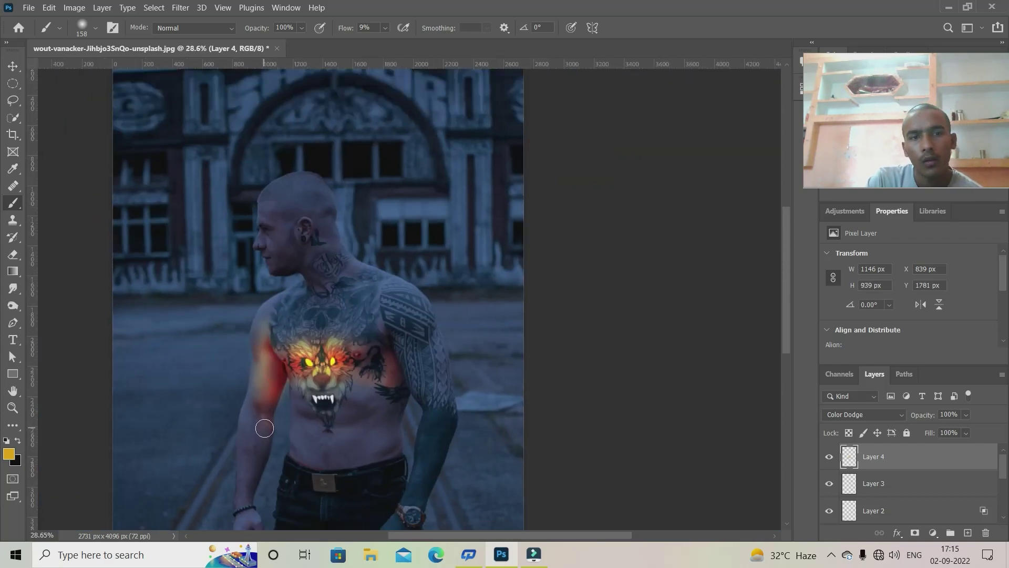
scroll(264, 424, up, 2)
scroll(284, 434, up, 2)
scroll(444, 435, up, 1)
drag(446, 435, 451, 407)
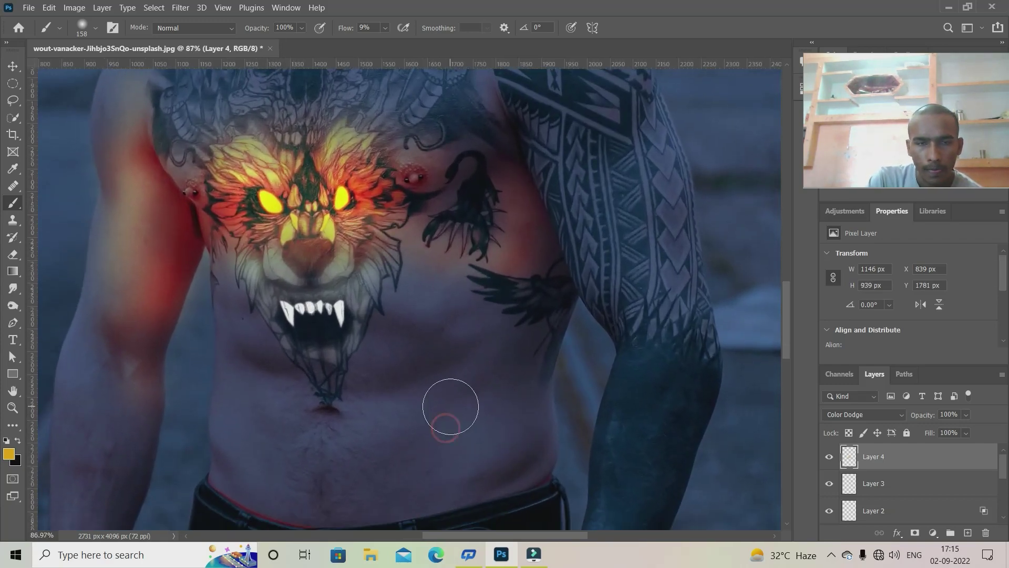
alt+click(288, 311)
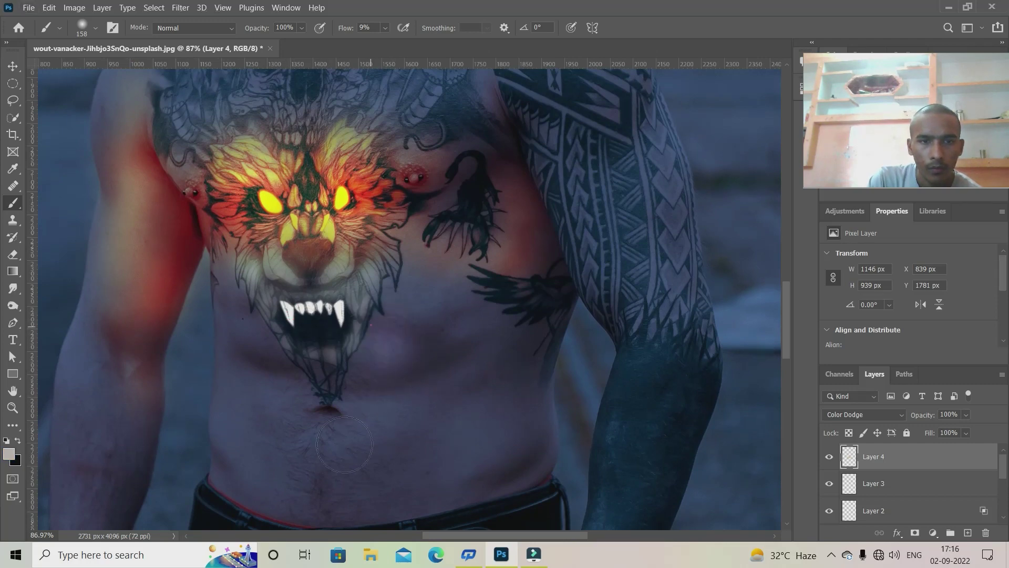
drag(227, 389, 340, 412)
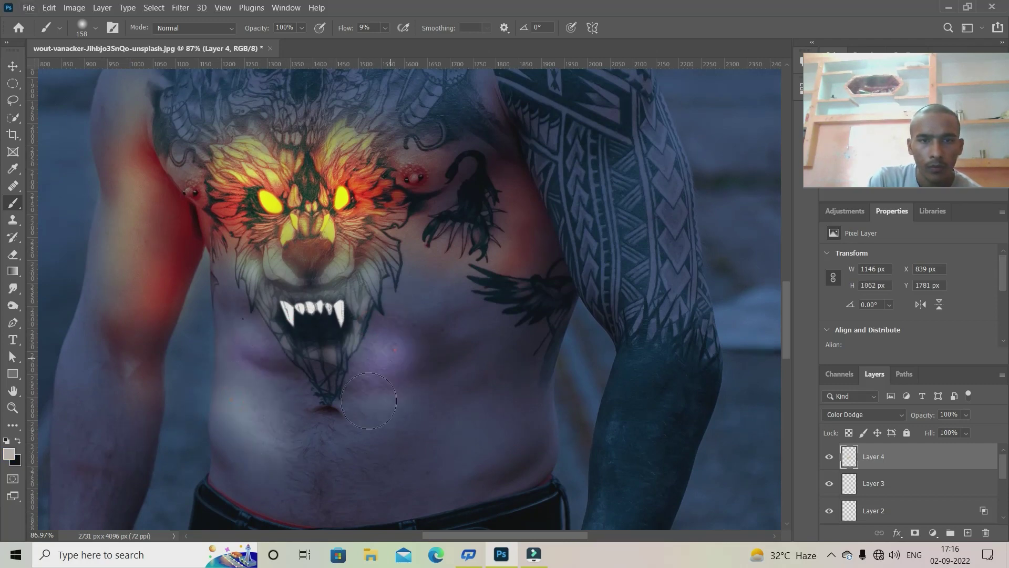
scroll(340, 412, down, 5)
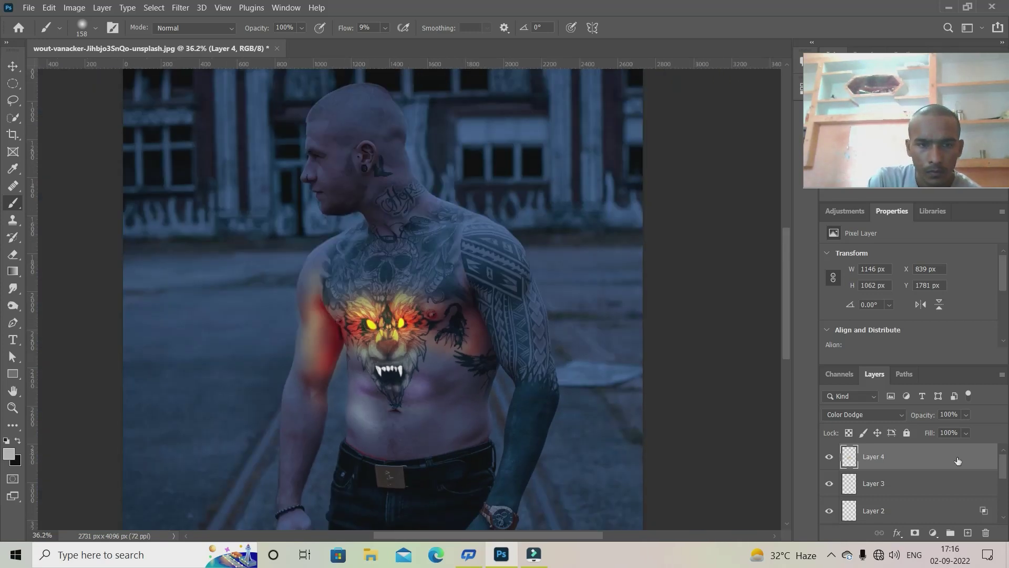
Add Layer 5 and paint soft light over the abdomen with an enlarged brush.
click(968, 532)
right_click(498, 399)
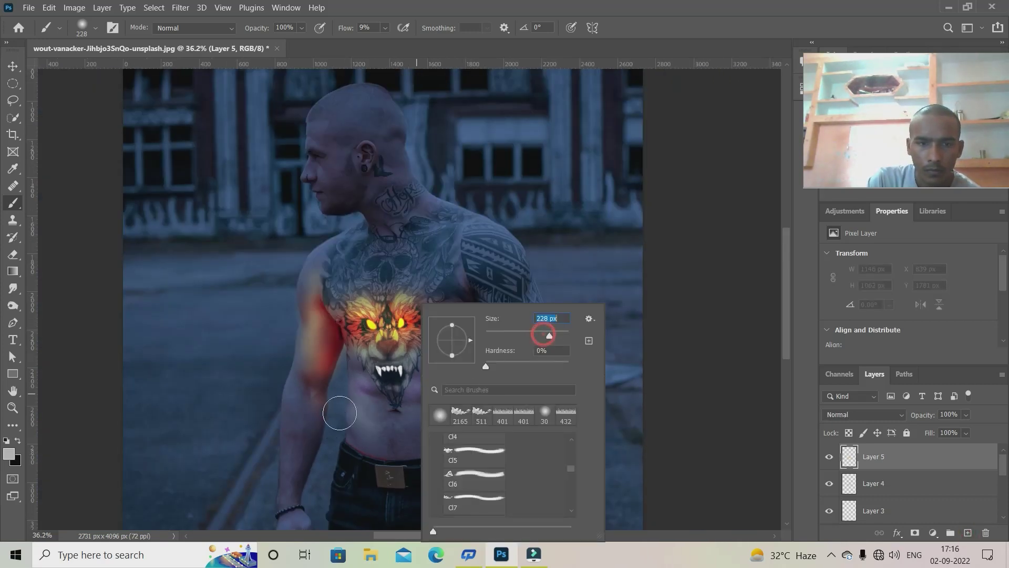
drag(369, 395, 446, 390)
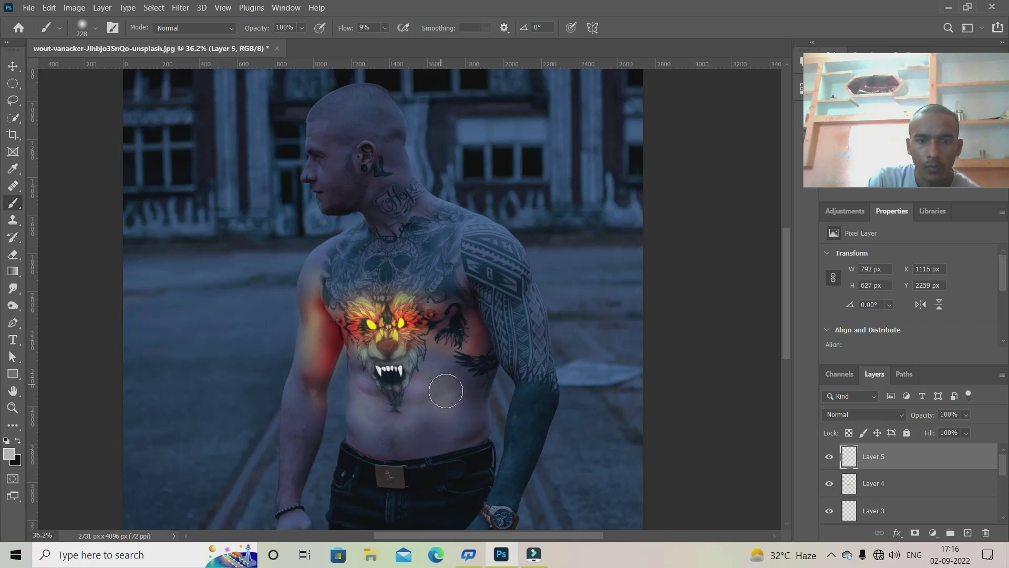
Split Layer 5's Blend If Underlying Layer black slider to 0/100 so the paint fades into darker skin.
double_click(920, 457)
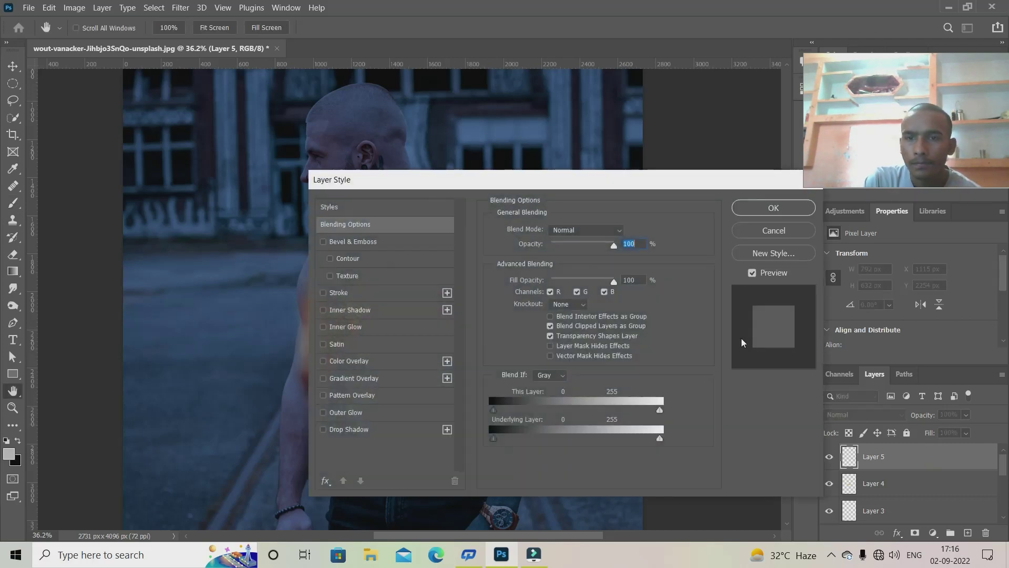
drag(627, 177, 858, 82)
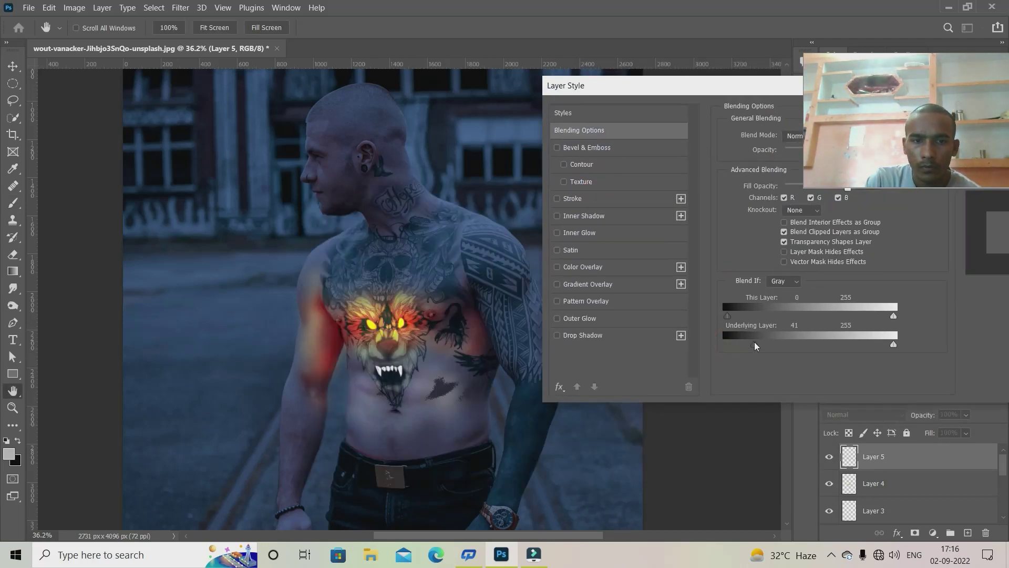
mouse_move(755, 345)
mouse_down()
mouse_move(734, 347)
mouse_move(792, 346)
mouse_up()
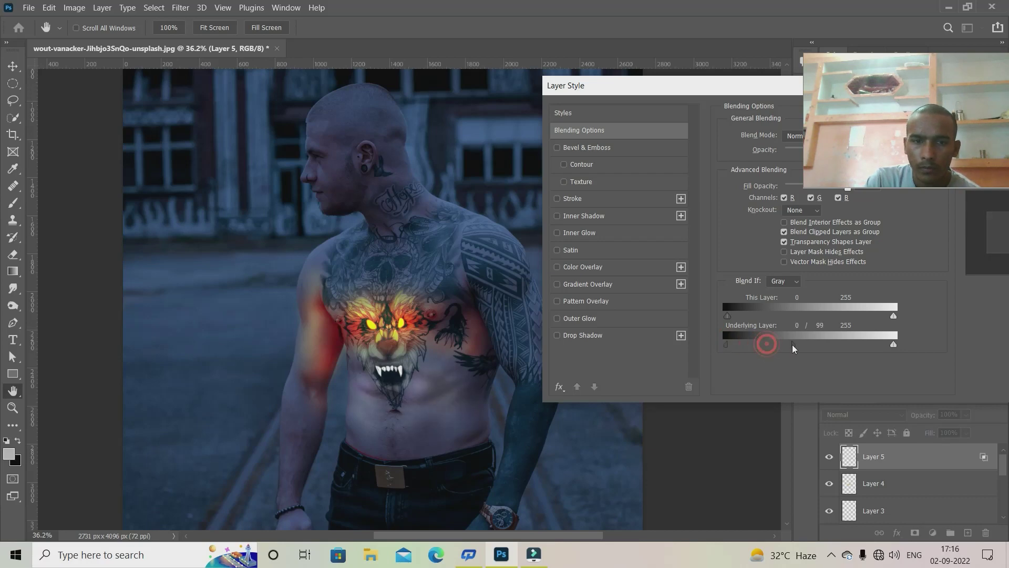
drag(683, 85, 537, 162)
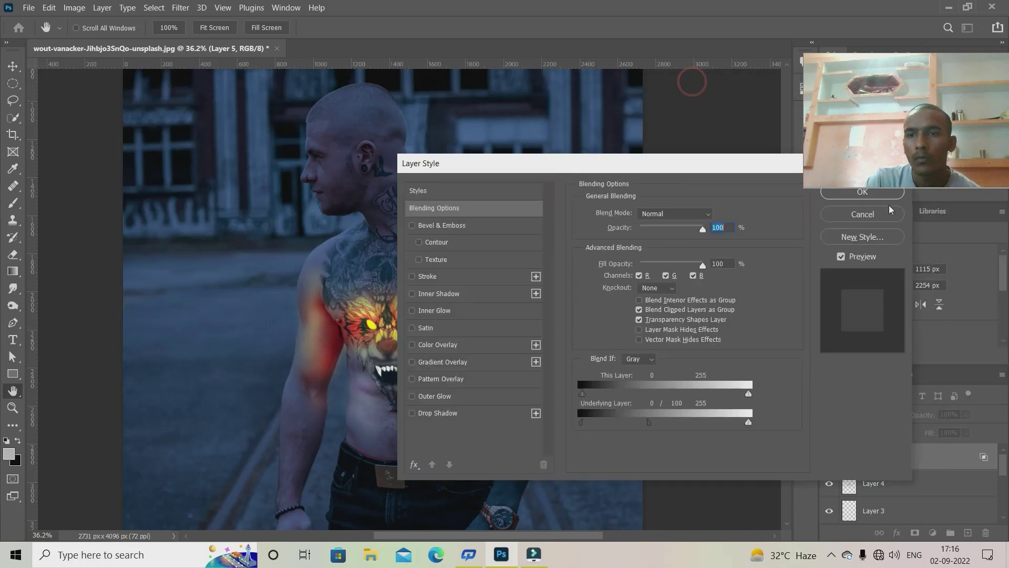
click(839, 194)
key(b)
scroll(476, 349, down, 1)
scroll(476, 349, down, 2)
Add a new empty Layer 6 above Layer 5 for the tattoo glow.
scroll(507, 429, down, 1)
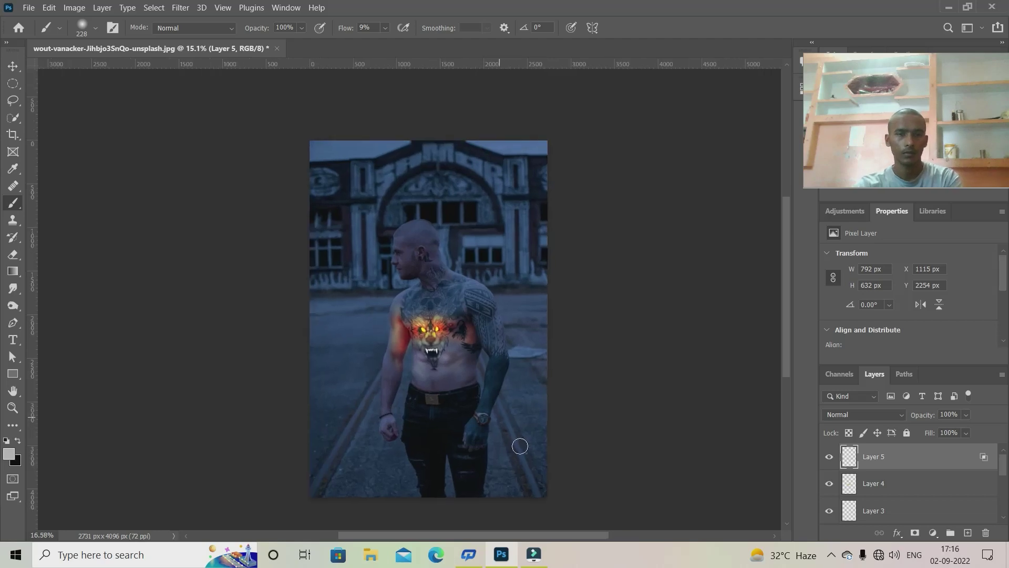
scroll(521, 444, up, 3)
scroll(451, 402, up, 1)
scroll(450, 322, up, 1)
scroll(430, 263, down, 2)
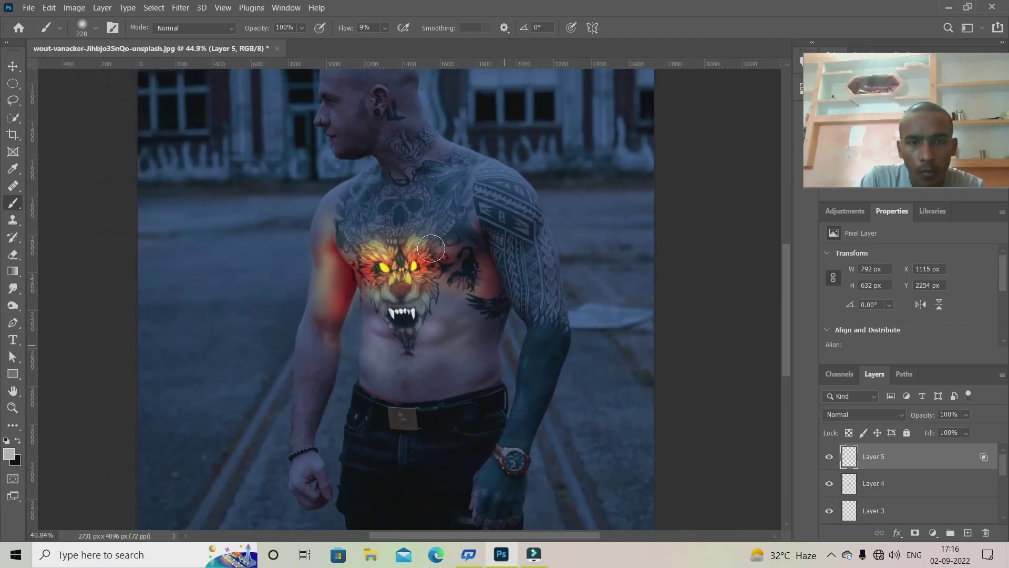
scroll(452, 325, down, 5)
scroll(456, 256, up, 8)
scroll(456, 256, up, 4)
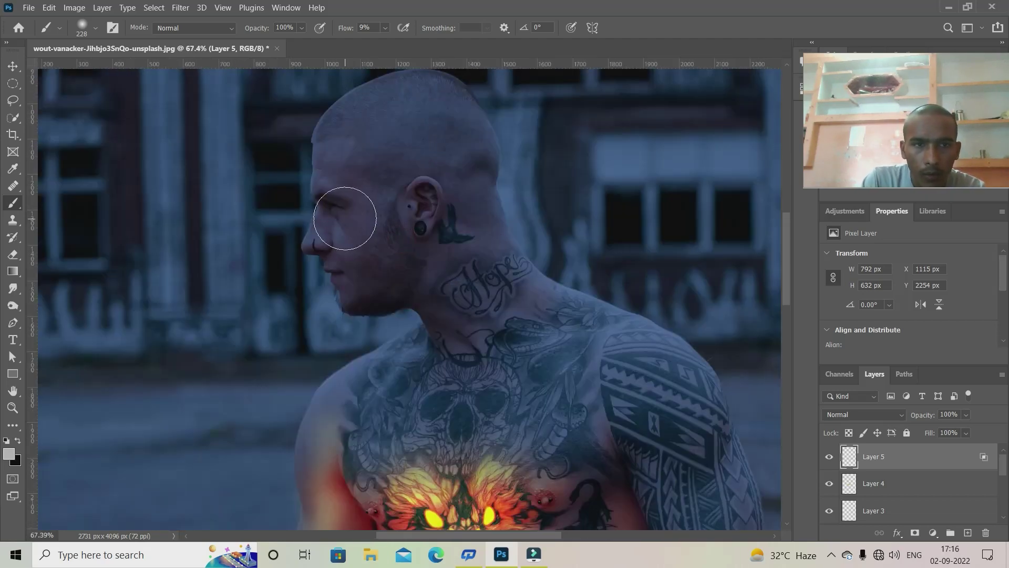
click(968, 532)
Set the soft brush to 161 px and zoom in on the glowing wolf tattoo.
scroll(310, 207, up, 8)
right_click(318, 201)
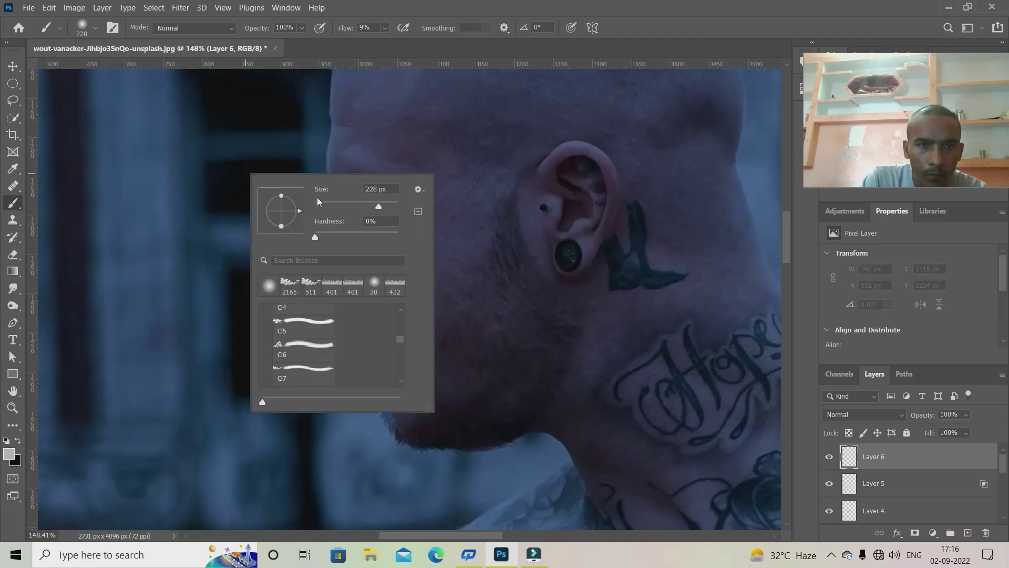
click(369, 208)
click(96, 28)
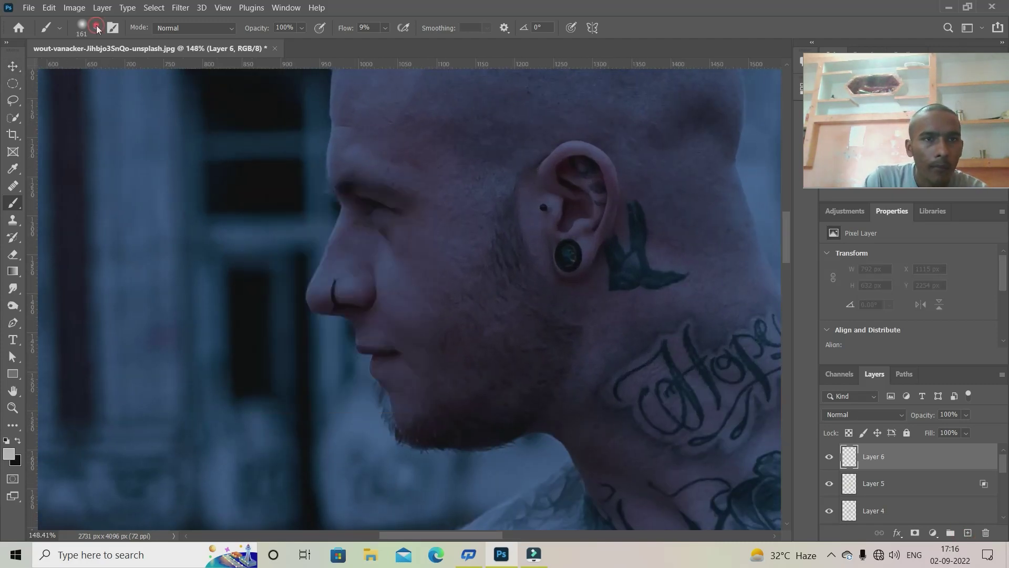
scroll(456, 278, down, 5)
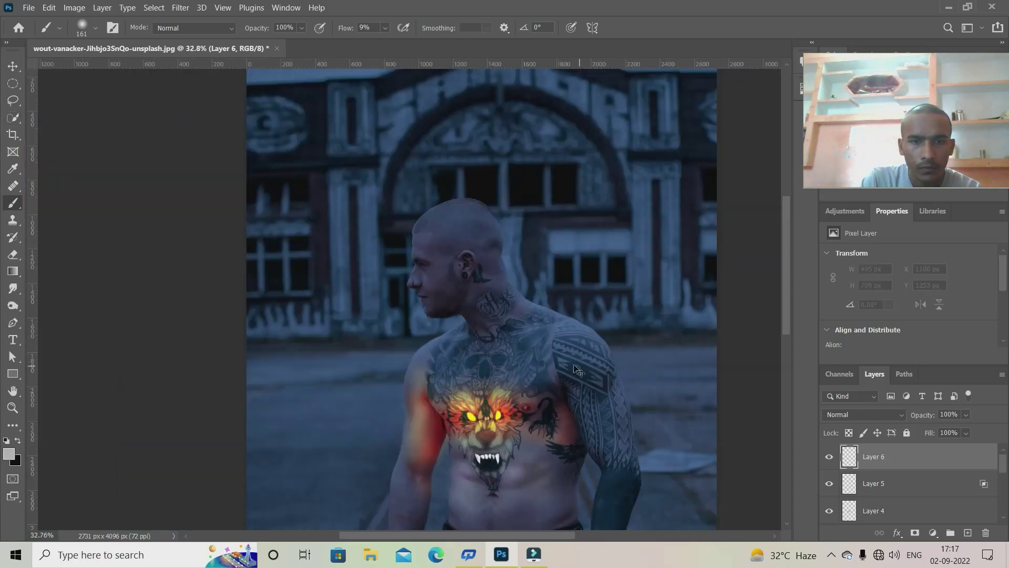
scroll(529, 443, up, 2)
scroll(529, 443, up, 2)
drag(529, 443, 559, 424)
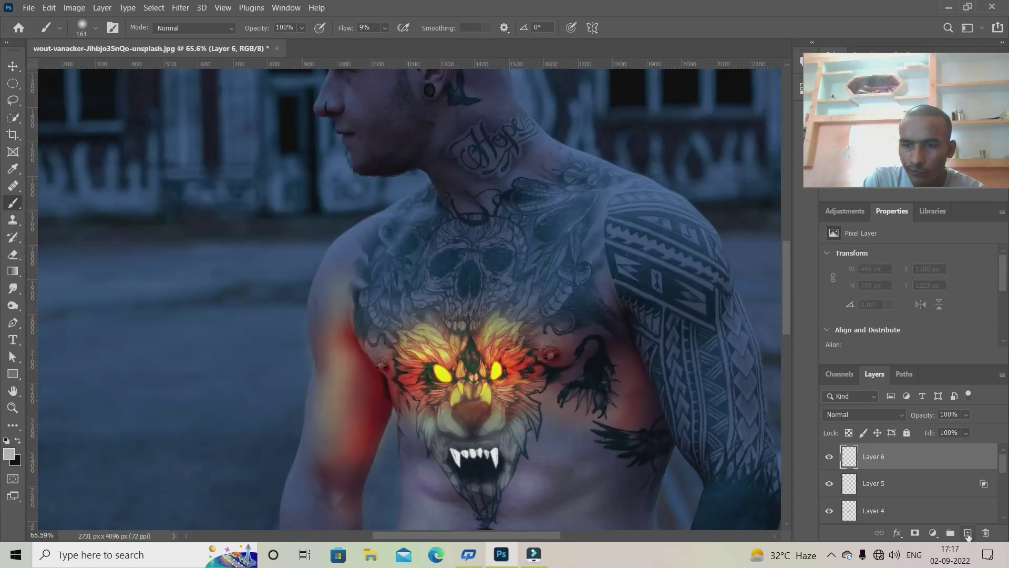
Load Sampled Brush 1 from the MB-eLightning brush set as the 458 px brush tip.
click(75, 33)
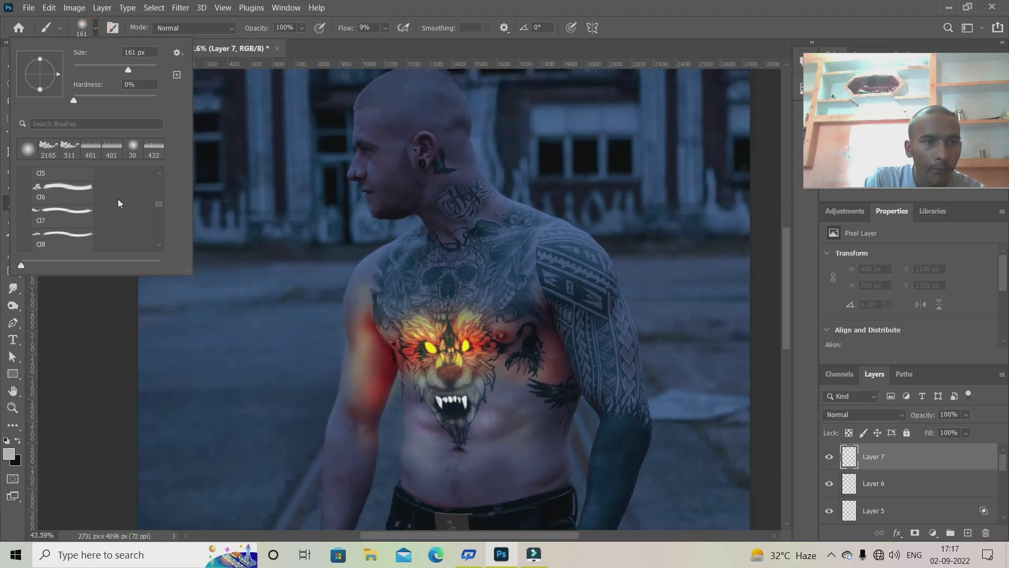
scroll(117, 199, down, 3)
scroll(117, 199, down, 2)
scroll(118, 198, down, 2)
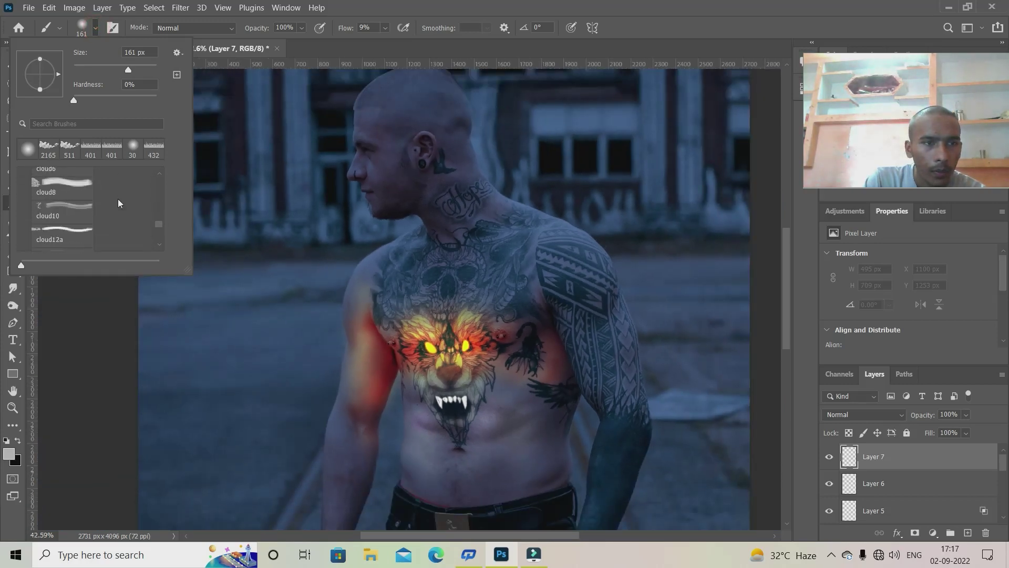
scroll(118, 199, down, 2)
scroll(118, 199, down, 2)
scroll(89, 228, up, 1)
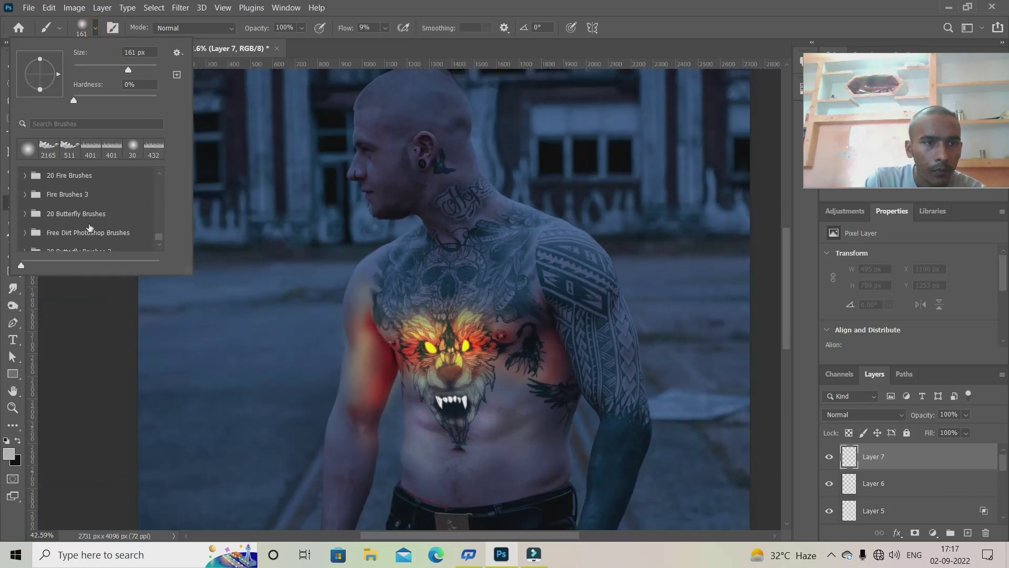
scroll(89, 228, up, 1)
scroll(89, 228, up, 2)
scroll(89, 227, up, 2)
scroll(89, 228, up, 1)
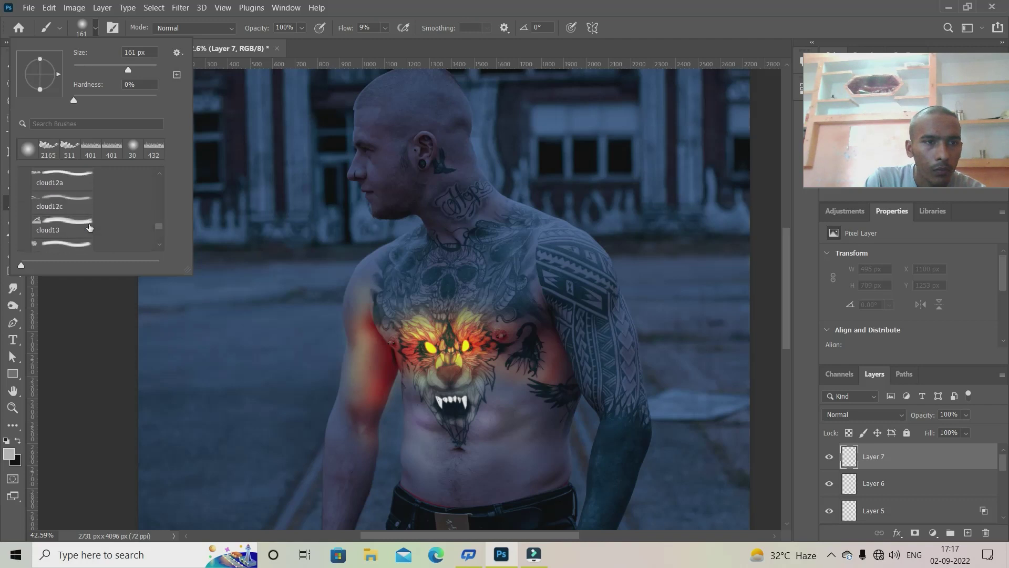
scroll(89, 228, up, 1)
scroll(89, 228, up, 2)
scroll(89, 227, up, 2)
scroll(90, 228, up, 1)
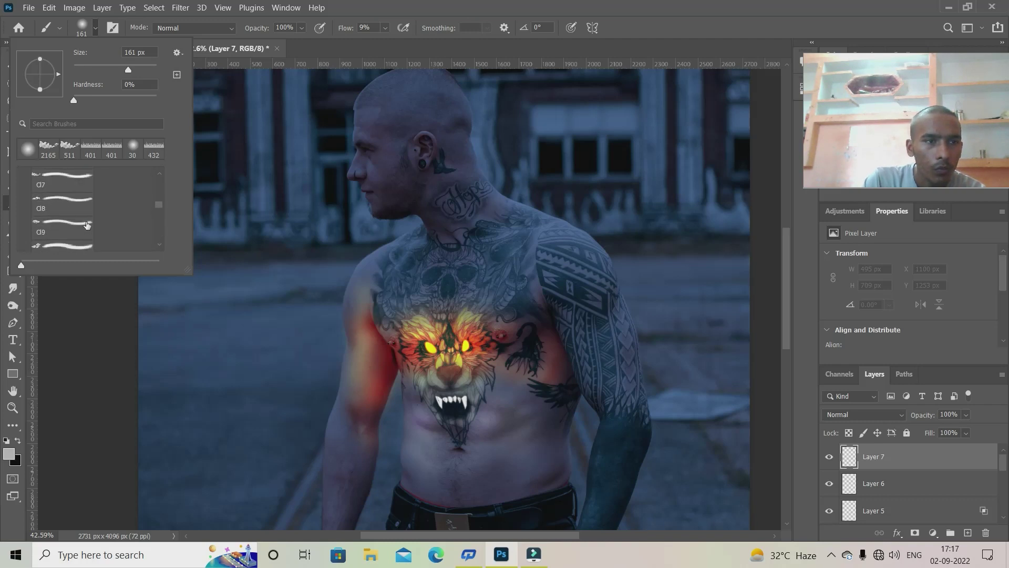
scroll(88, 226, up, 2)
scroll(87, 224, up, 1)
scroll(87, 224, up, 2)
scroll(87, 220, up, 1)
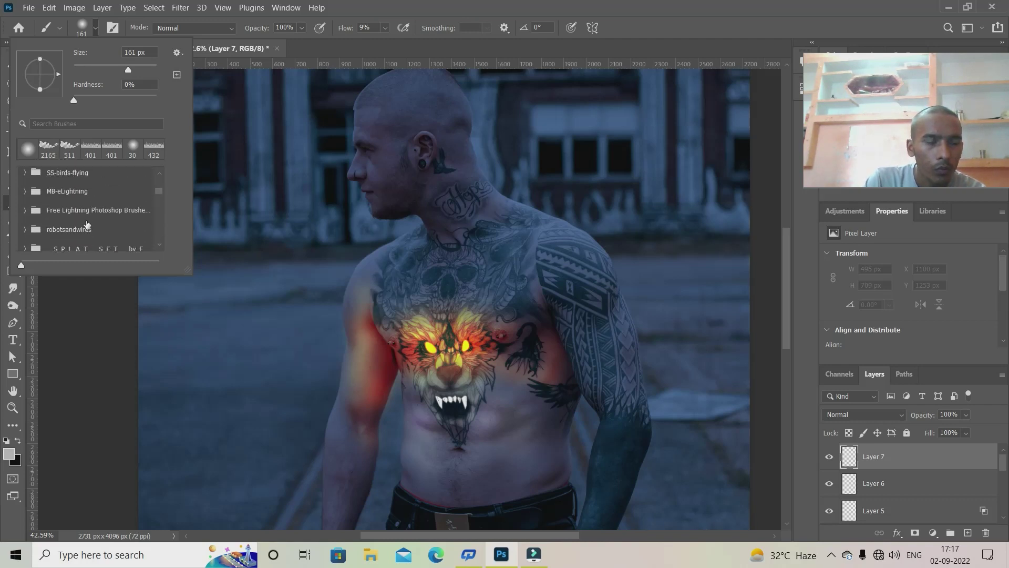
click(24, 190)
scroll(75, 212, down, 1)
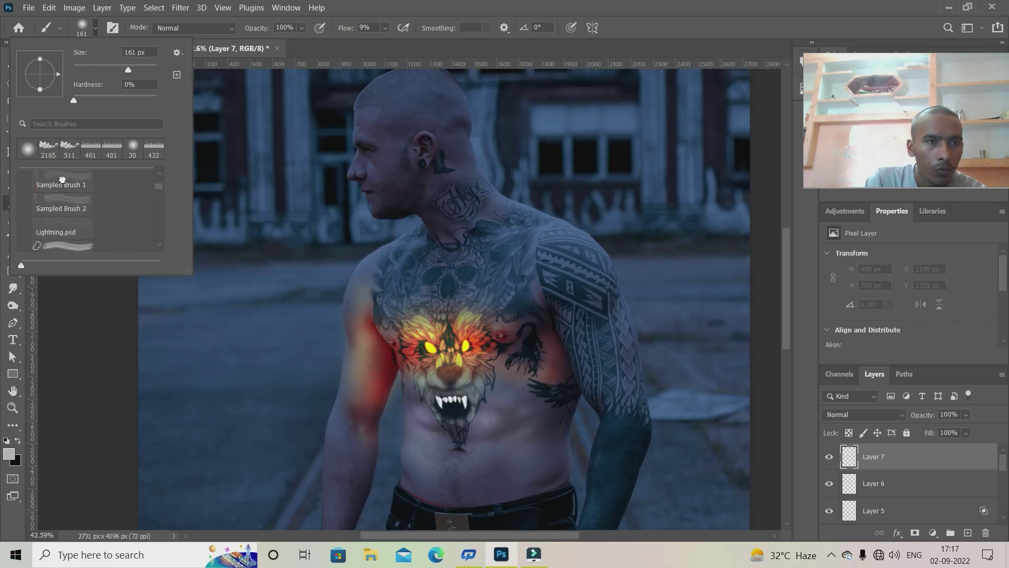
click(62, 180)
click(510, 338)
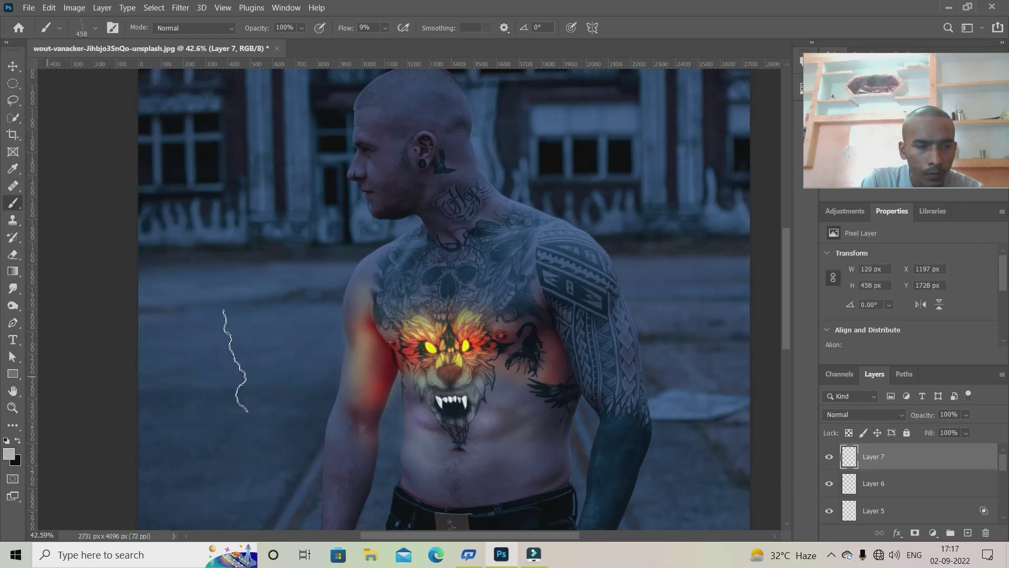
Sample the wolf's yellow eye colour, set Flow to 100%, and stamp a lightning bolt on the chest.
alt+click(423, 345)
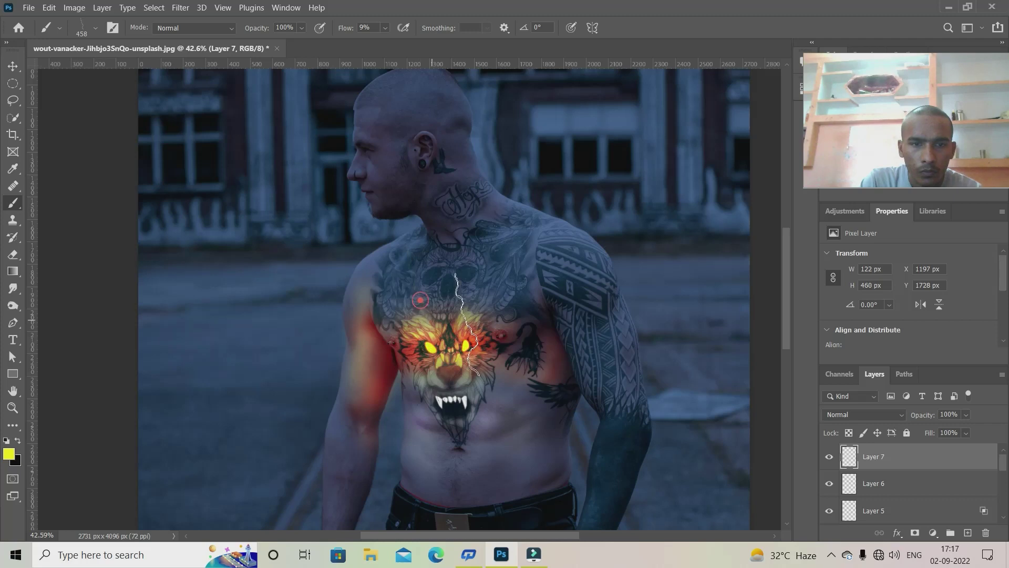
scroll(507, 429, up, 2)
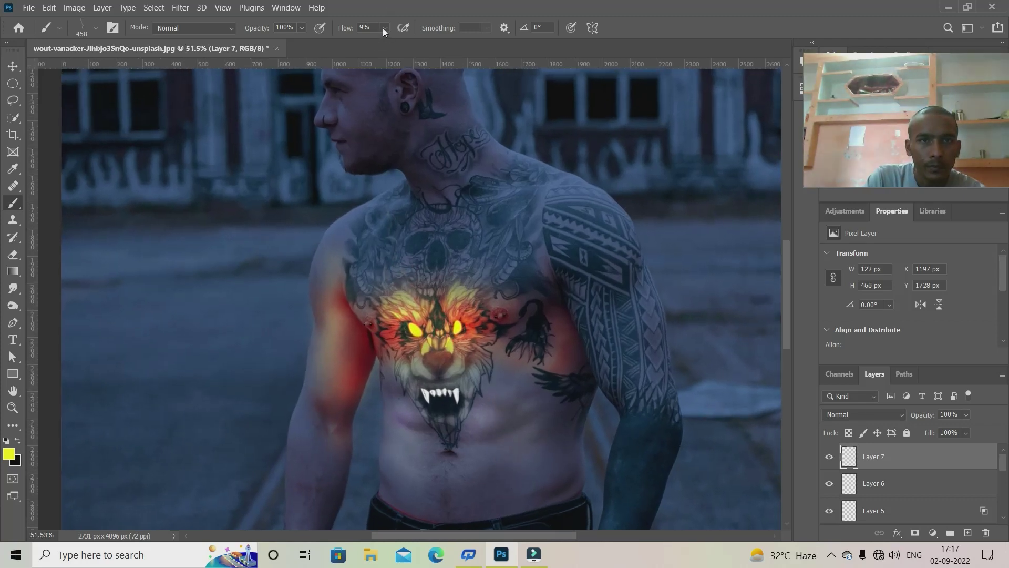
drag(386, 27, 519, 162)
click(408, 269)
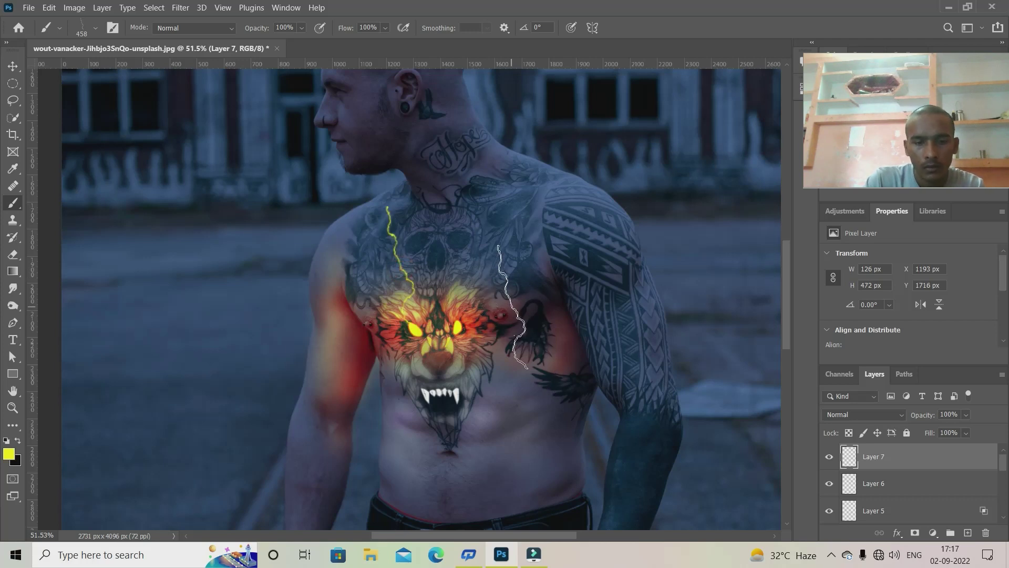
Scale the bolt to about half size, then rotate the tip and stamp a second bolt.
key(ctrl+t)
drag(385, 208, 403, 273)
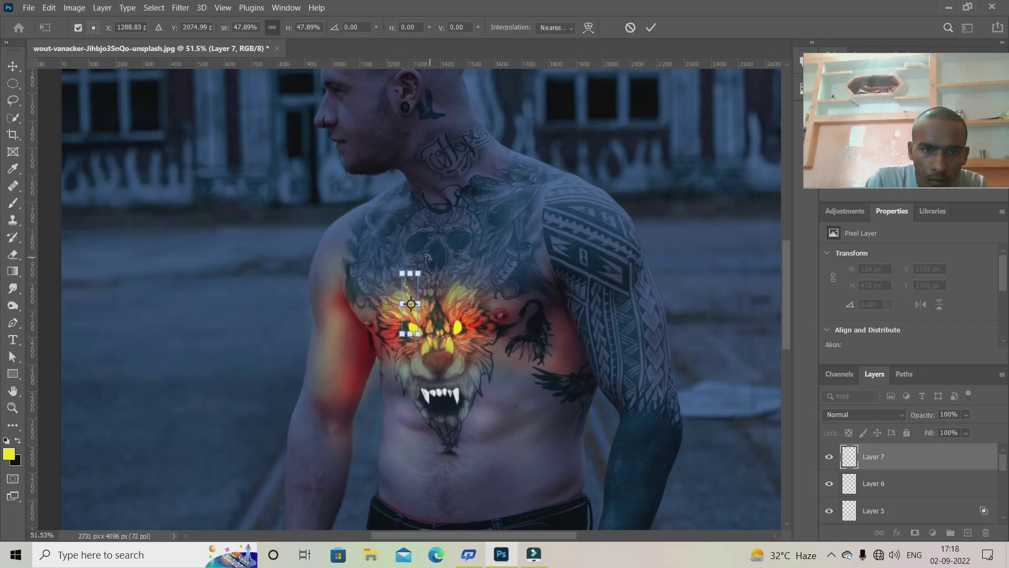
key(Return)
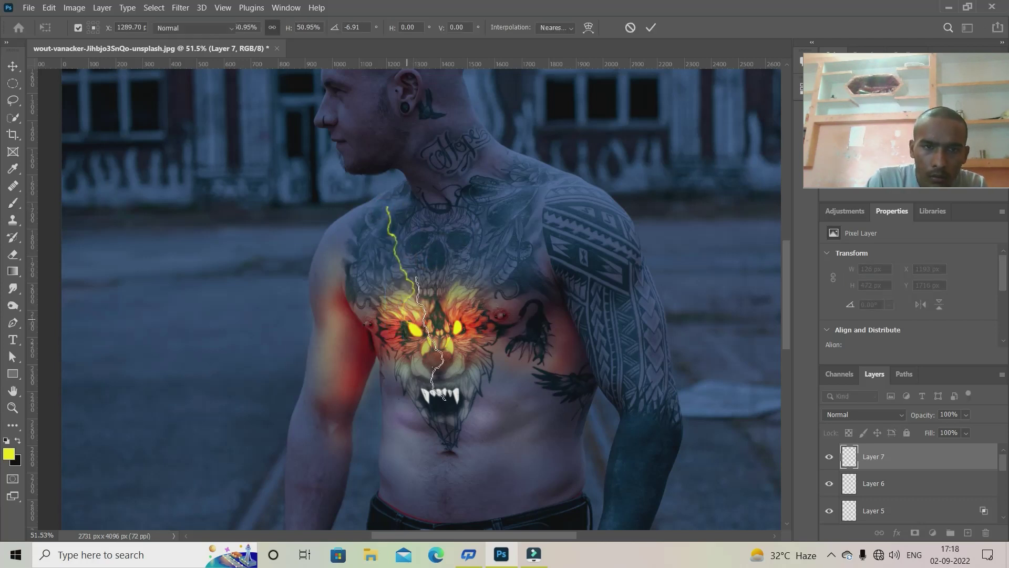
right_click(454, 274)
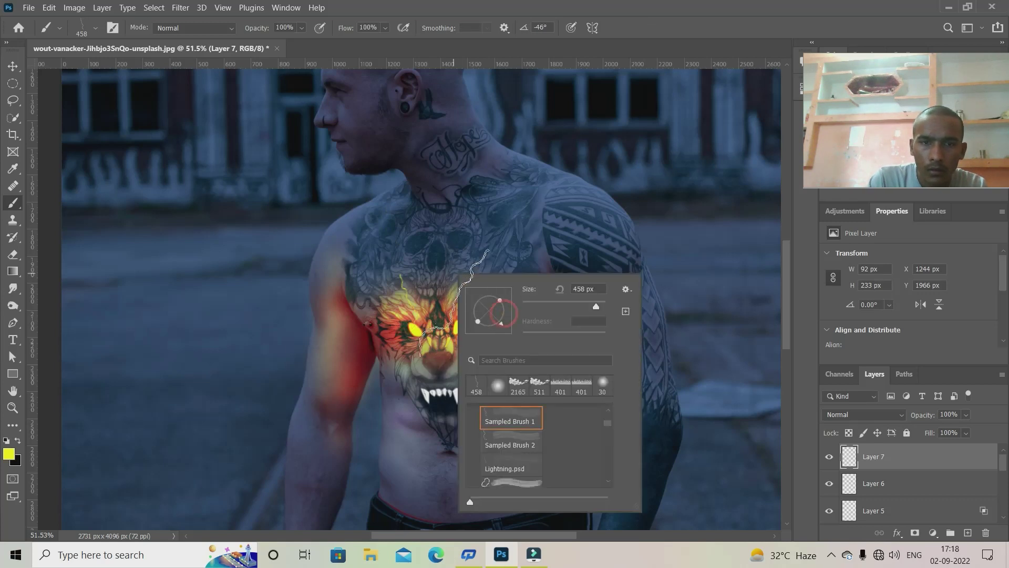
click(672, 236)
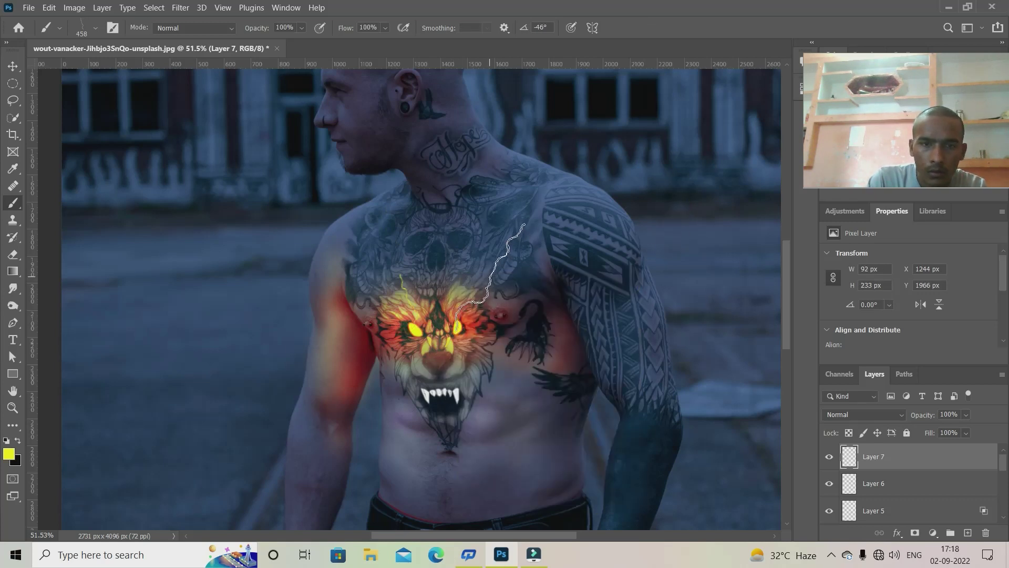
scroll(604, 387, down, 3)
scroll(578, 392, down, 3)
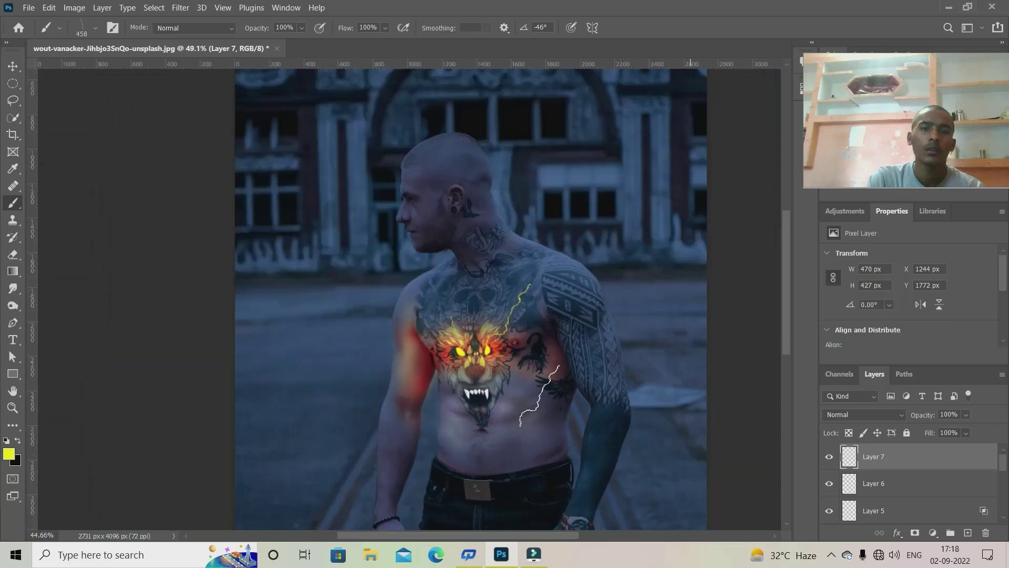
scroll(547, 397, down, 3)
scroll(546, 395, up, 5)
Try a lightning bolt across the face, then undo it.
drag(414, 285, 537, 431)
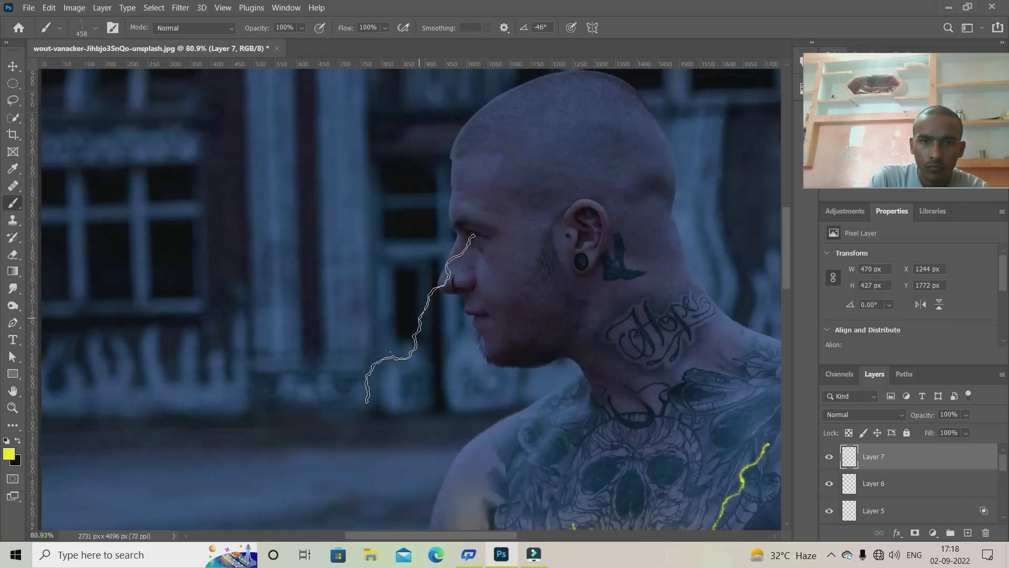
click(421, 318)
right_click(421, 315)
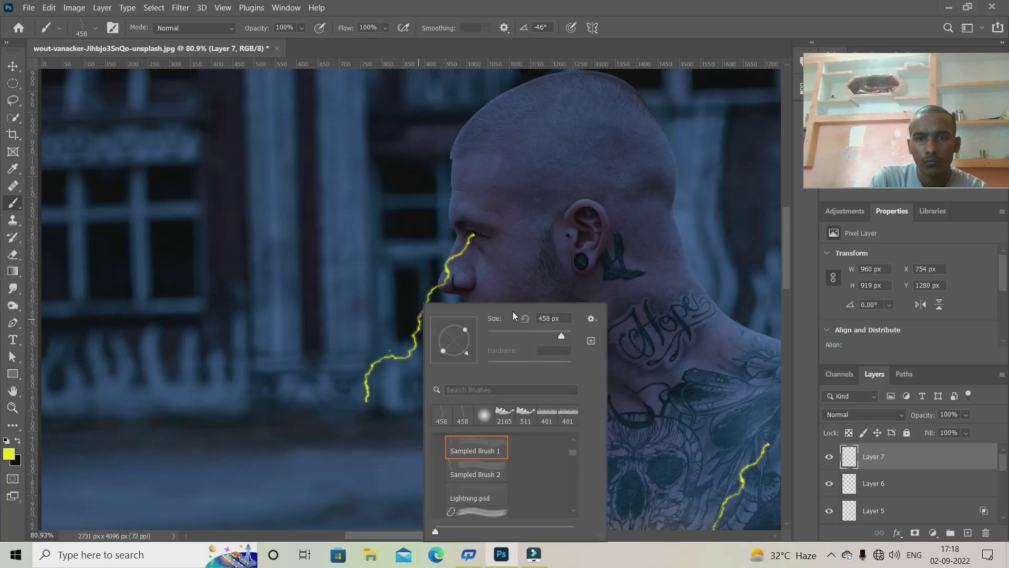
key(Escape)
Stamp a thin bolt from neck into the wolf's head with Sampled Brush 2, fit the image, open File.
scroll(609, 383, down, 5)
drag(634, 402, 569, 372)
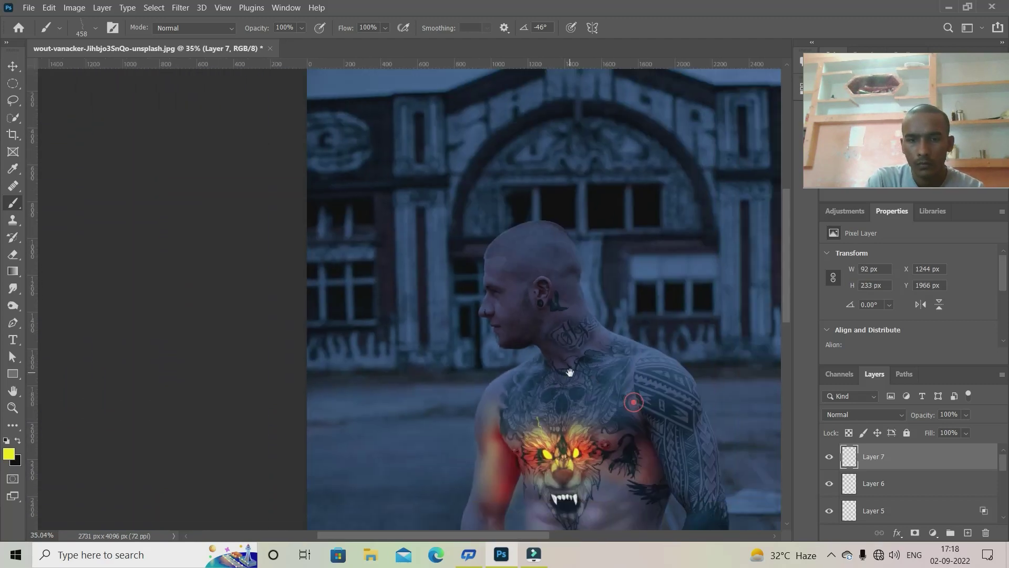
right_click(599, 415)
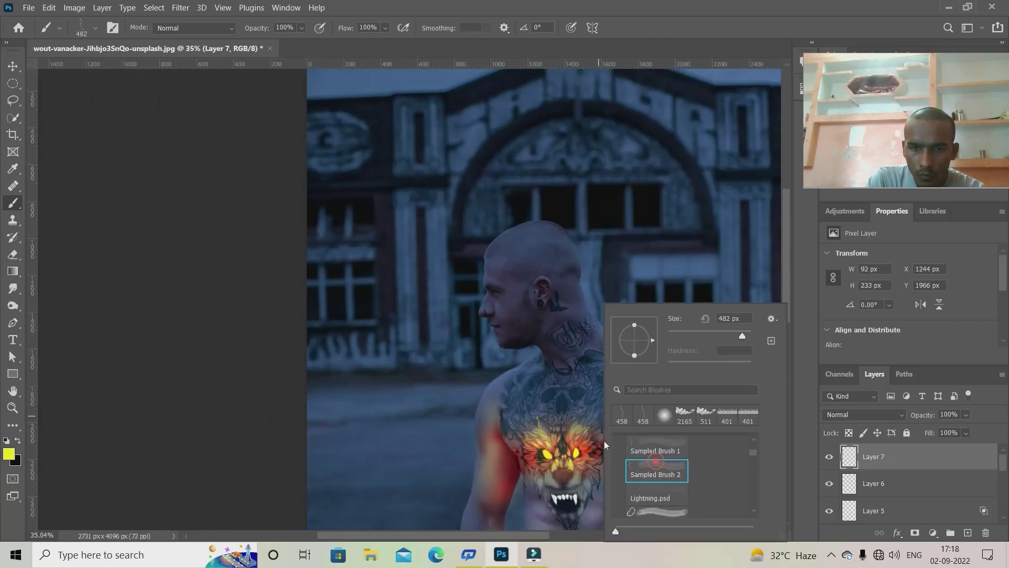
key(Escape)
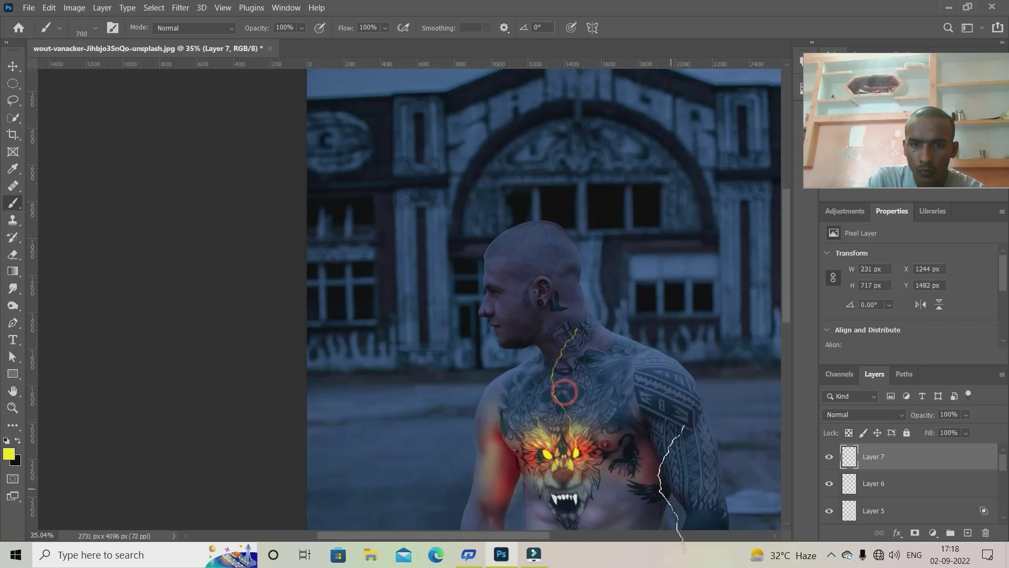
scroll(672, 504, down, 5)
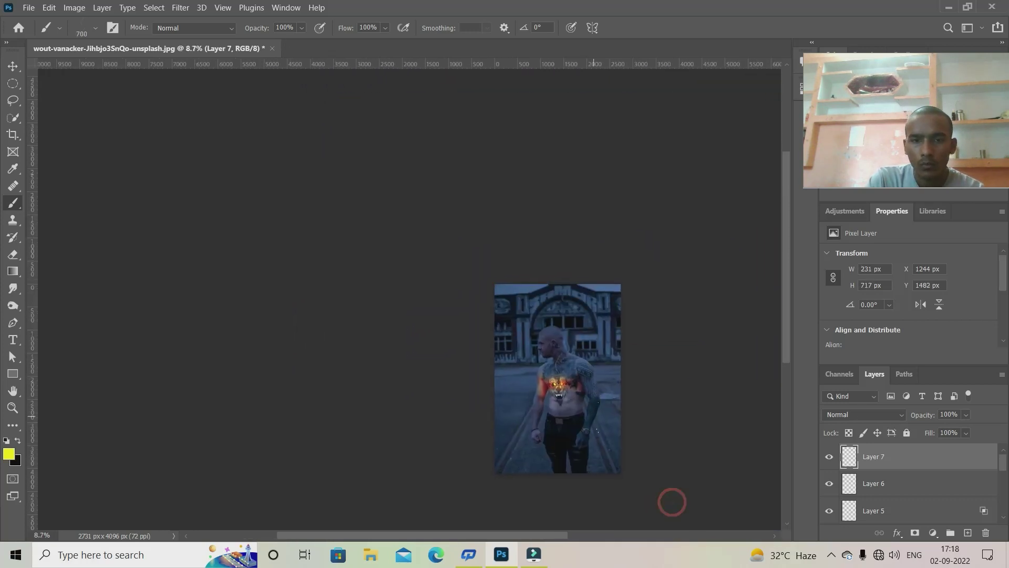
scroll(670, 501, up, 4)
scroll(523, 432, up, 2)
drag(506, 416, 490, 382)
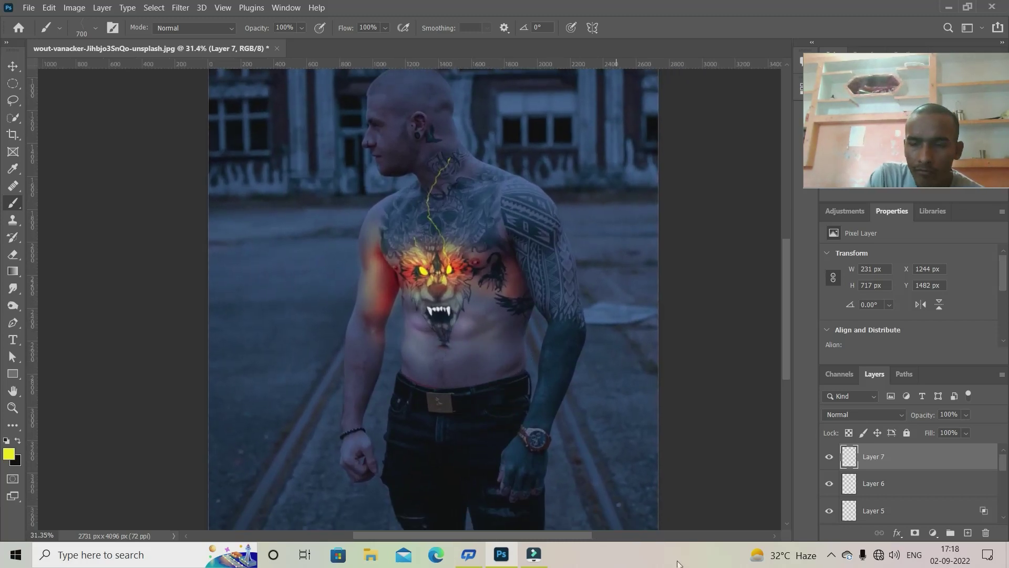
click(29, 7)
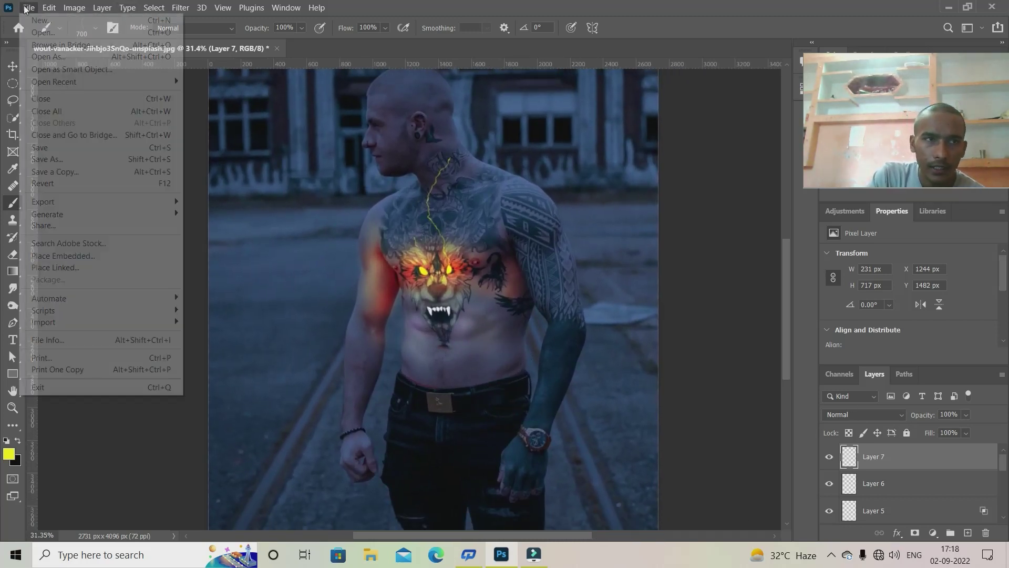